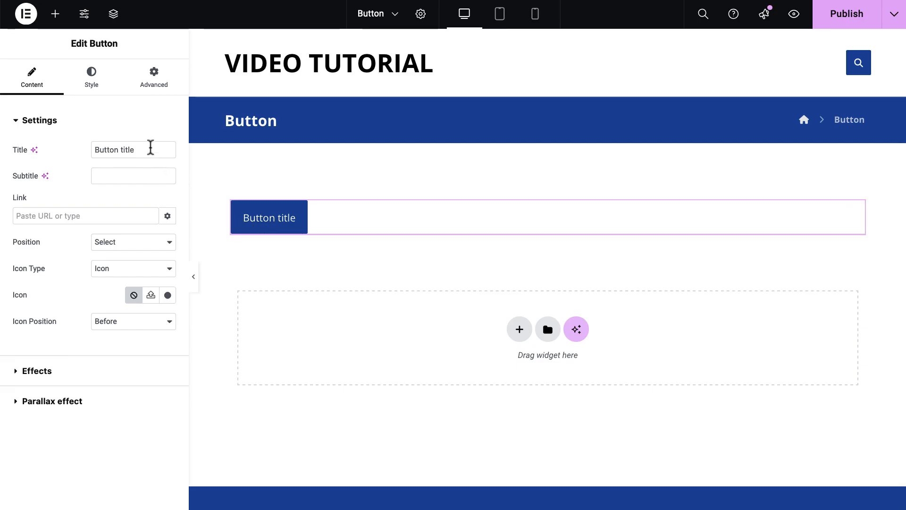
Step: Replace the button's title with "About Us"
left_click_drag(150, 148, 78, 154)
type("A")
key("BackSpace")
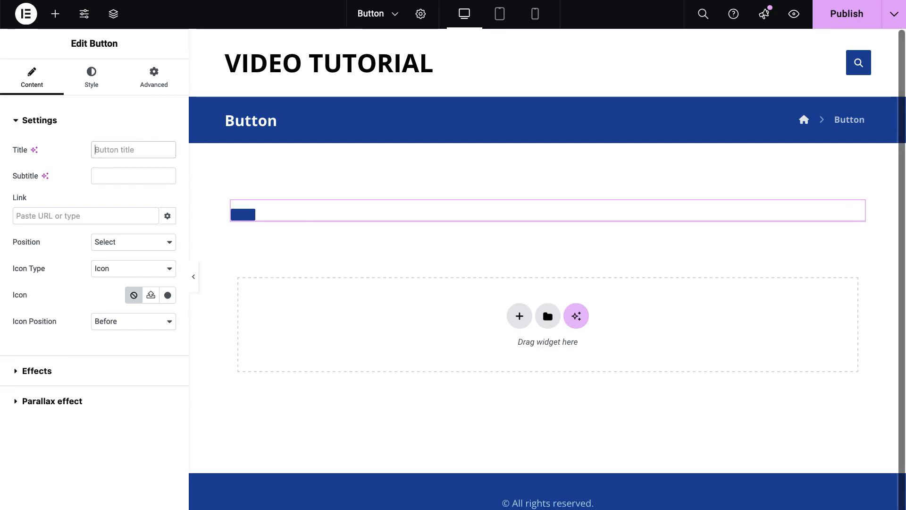
type("About Us")
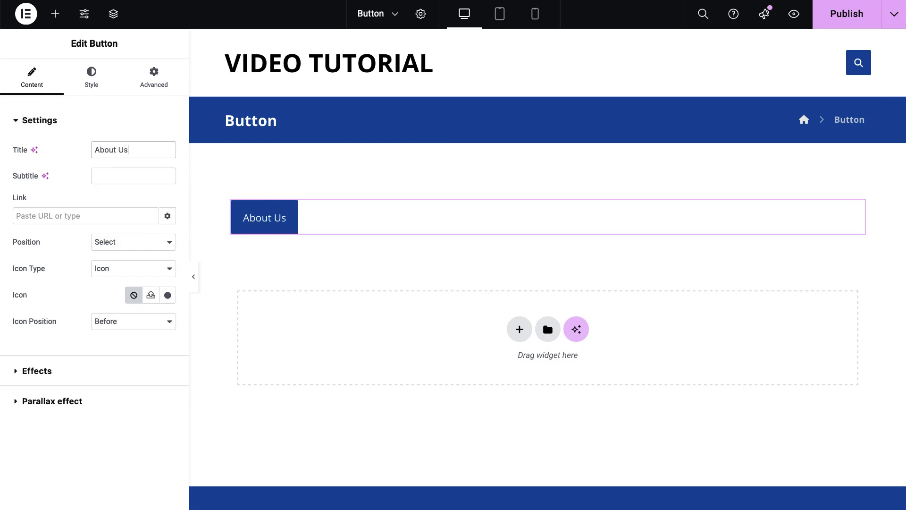
Step: Set the button's subtitle to "Click Here" and link the button to the About Us page
left_click(99, 174)
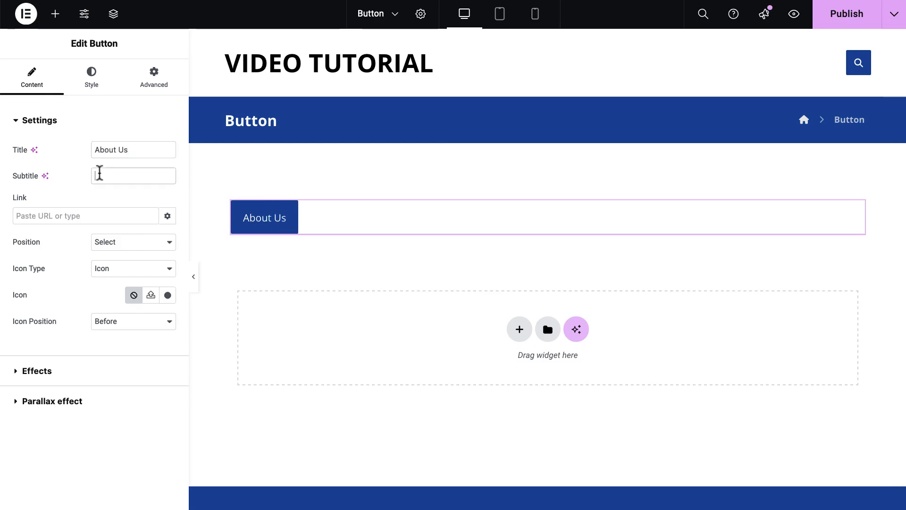
type("Click Here")
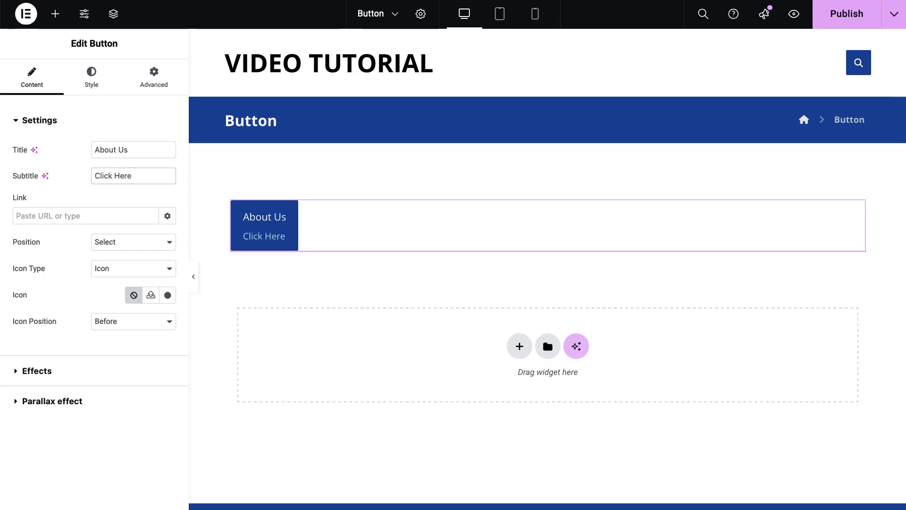
left_click(96, 216)
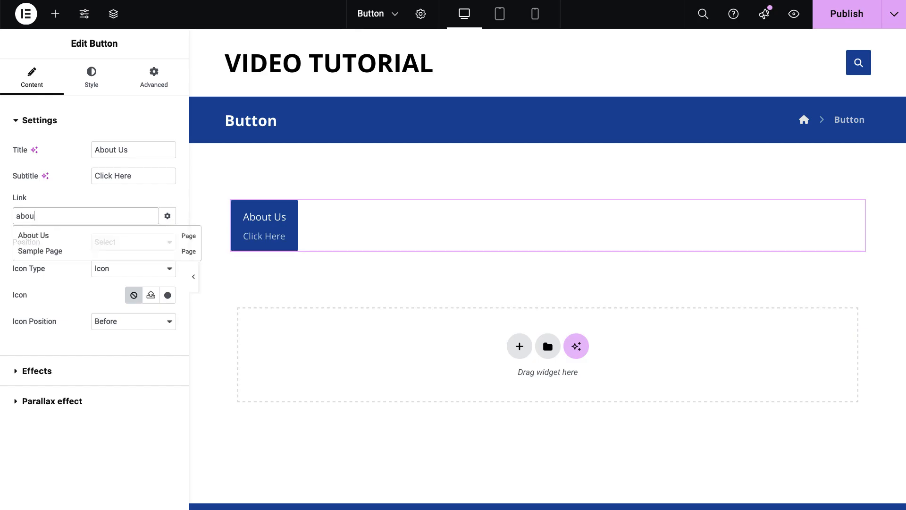
left_click(67, 238)
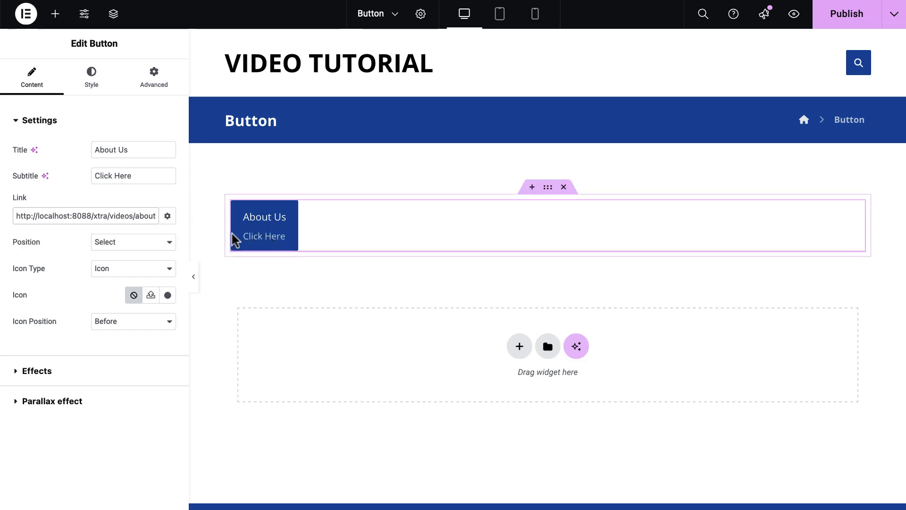
Step: Try the button positions Block, Center, Right and Left (Center in mobile) one after another
left_click(135, 243)
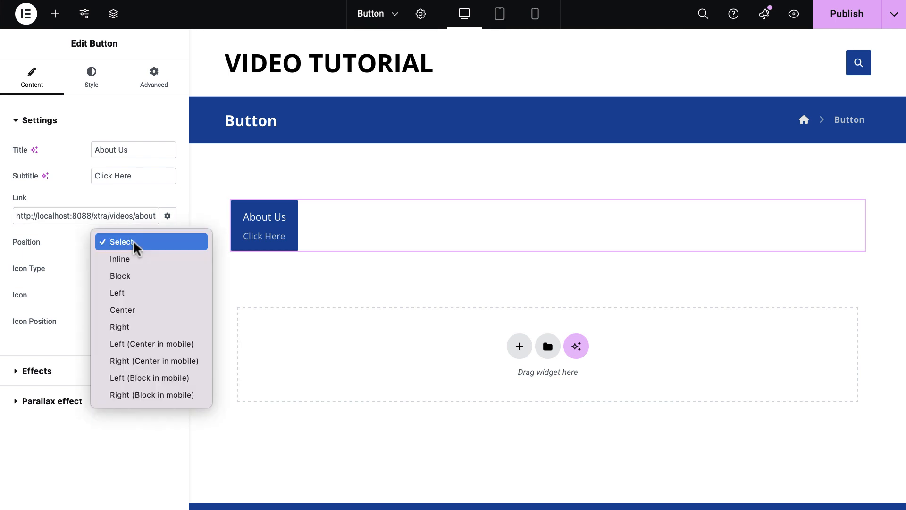
left_click(128, 275)
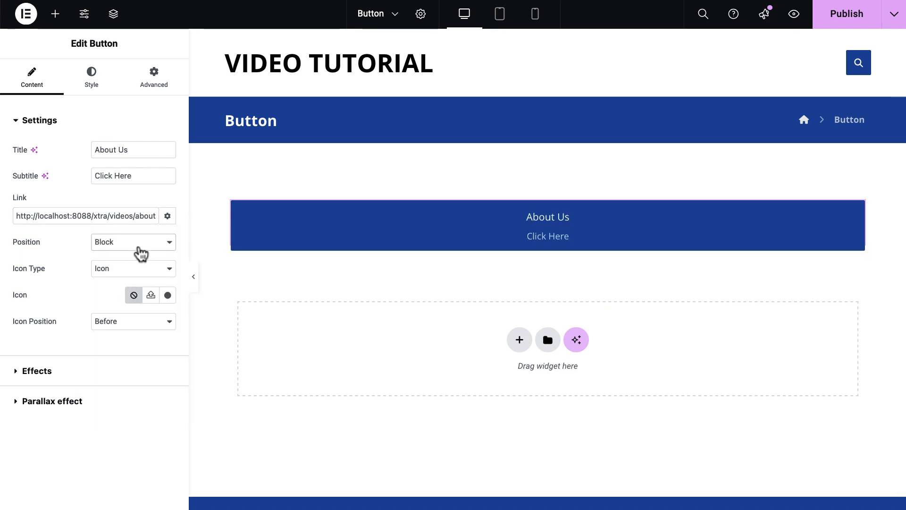
left_click(137, 243)
left_click(137, 273)
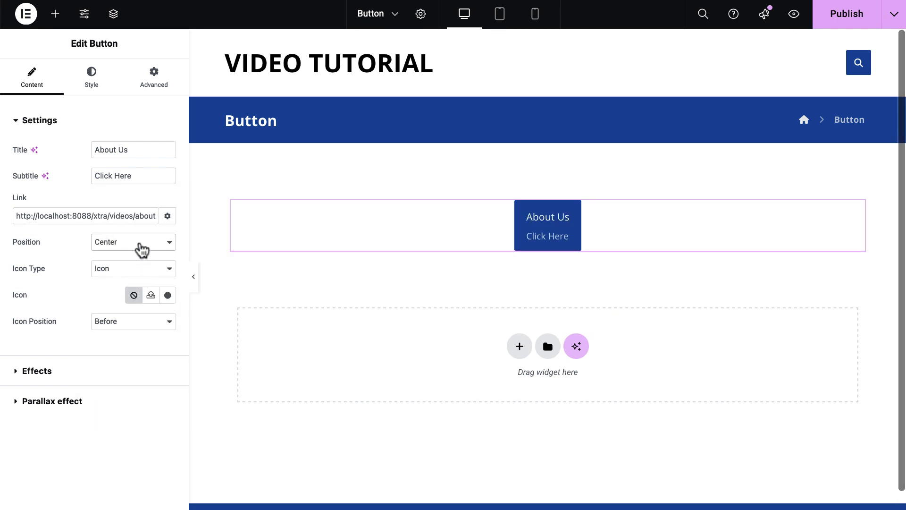
left_click(138, 241)
left_click(137, 262)
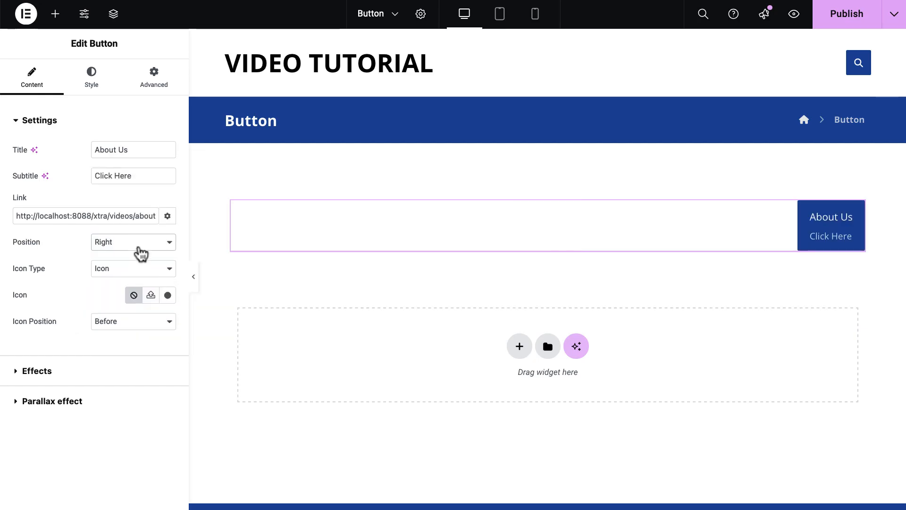
left_click(138, 242)
left_click(137, 260)
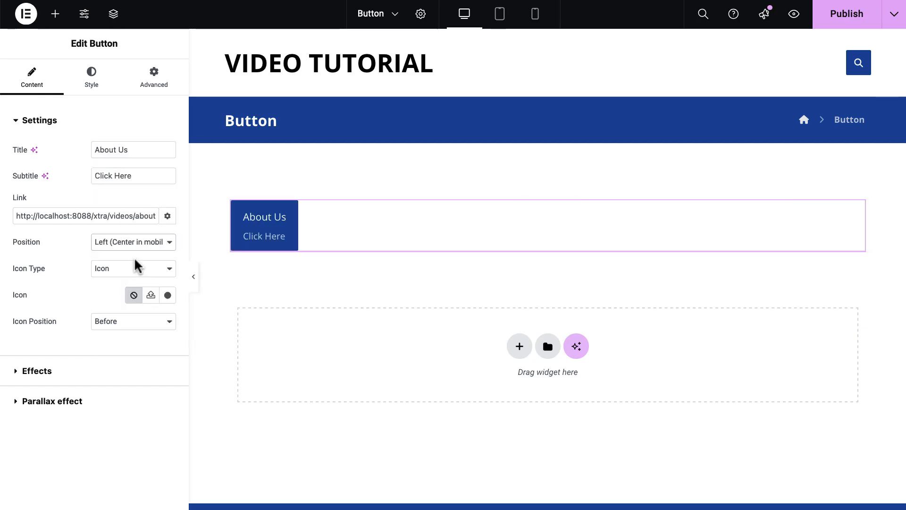
Step: Try the position Left (Block in mobile), preview the button in mobile portrait view and return to desktop view
left_click(136, 247)
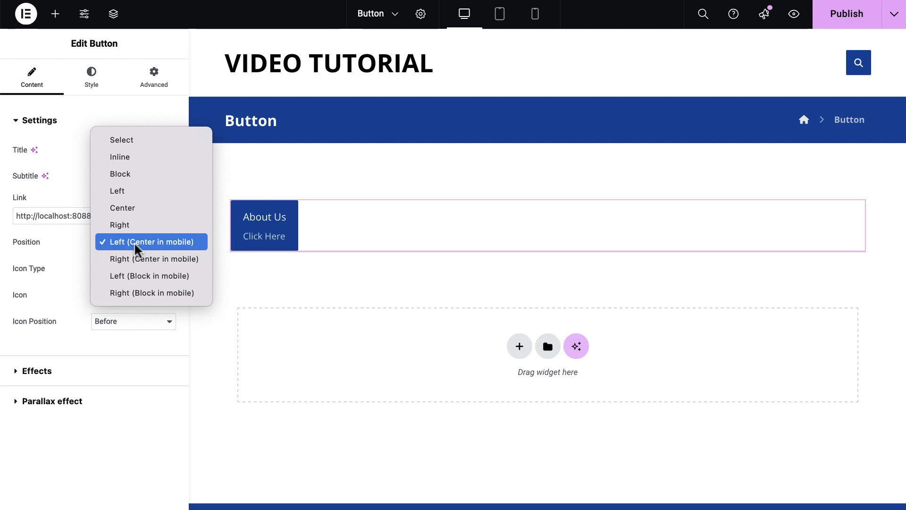
left_click(135, 276)
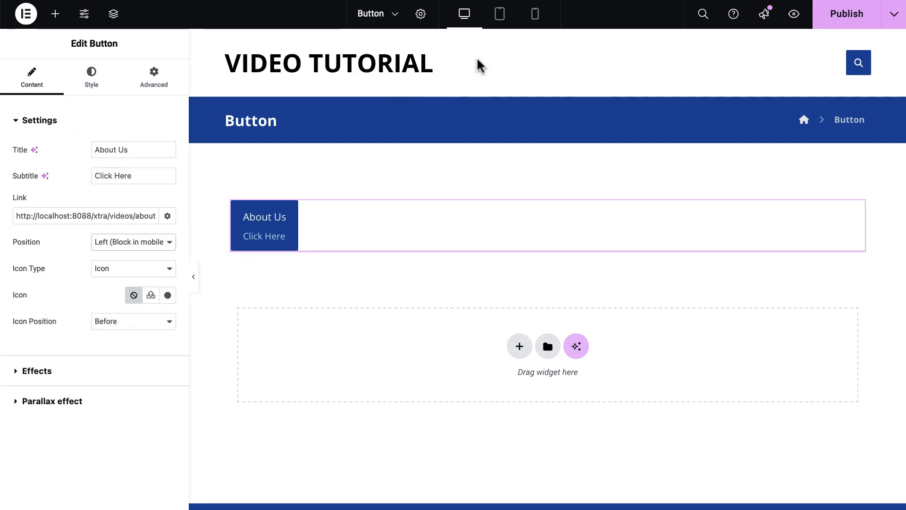
left_click(538, 18)
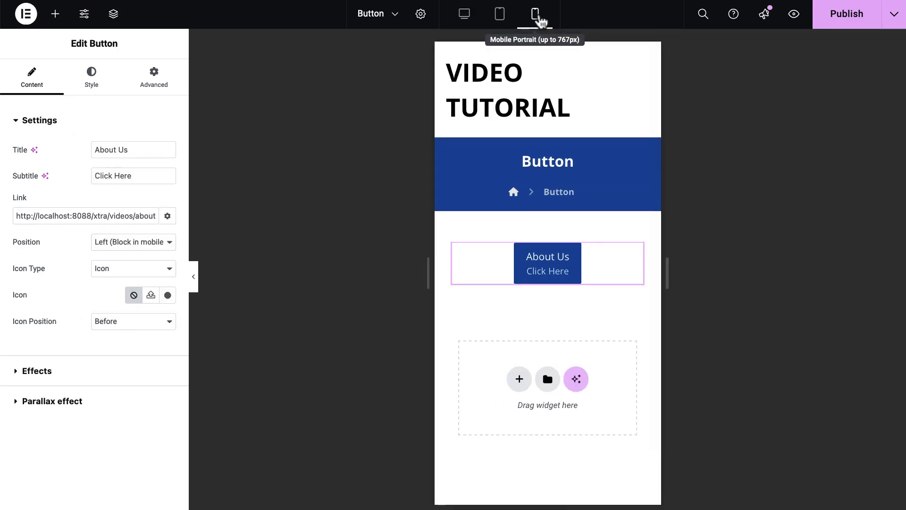
left_click(466, 17)
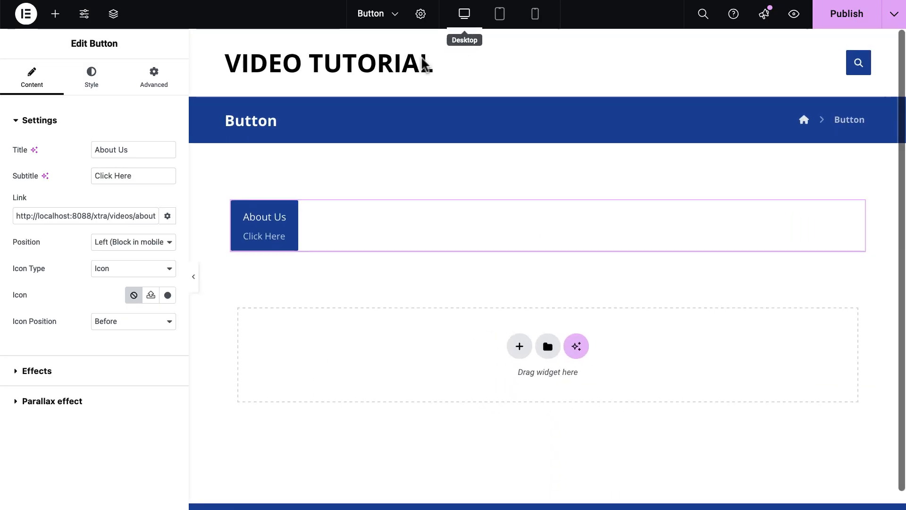
Step: Set the button's position to Center and keep Icon as the icon type
left_click(118, 249)
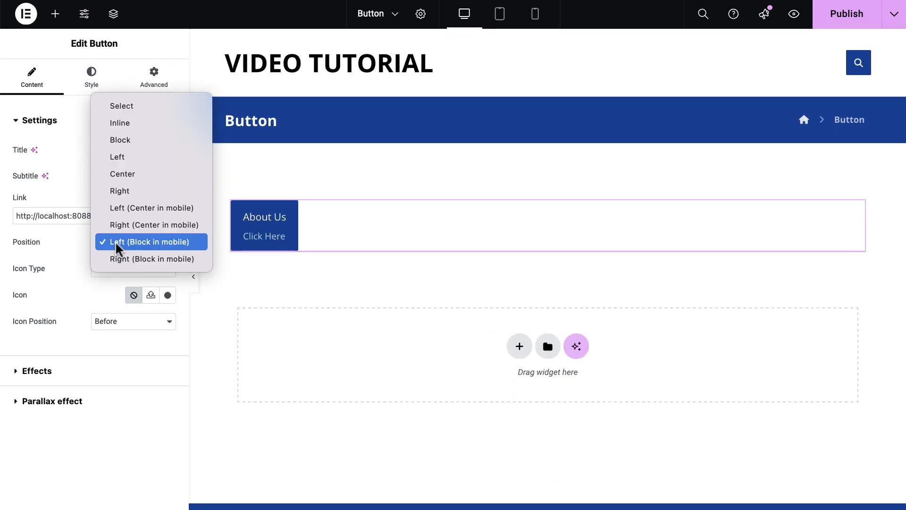
left_click(140, 175)
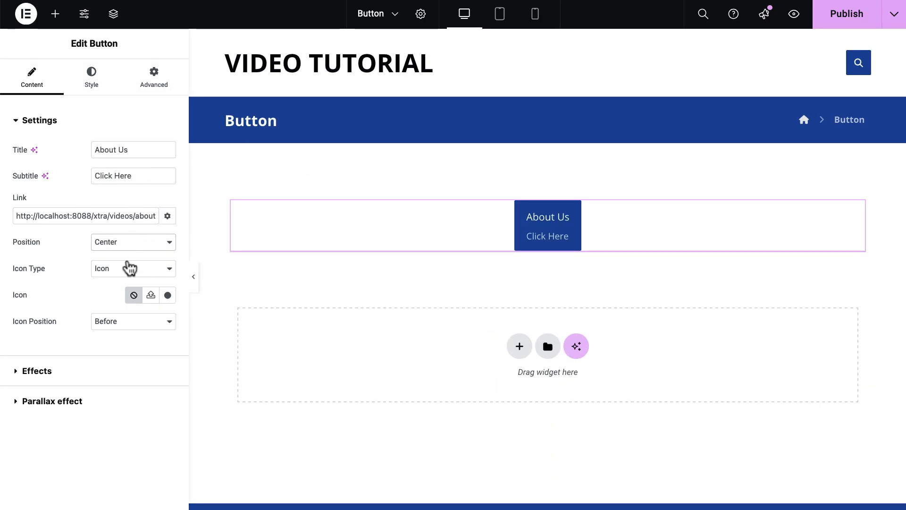
left_click(126, 268)
left_click(135, 268)
Step: Search the icon library for "user" and insert the solid user icon with a check mark into the button
left_click(166, 297)
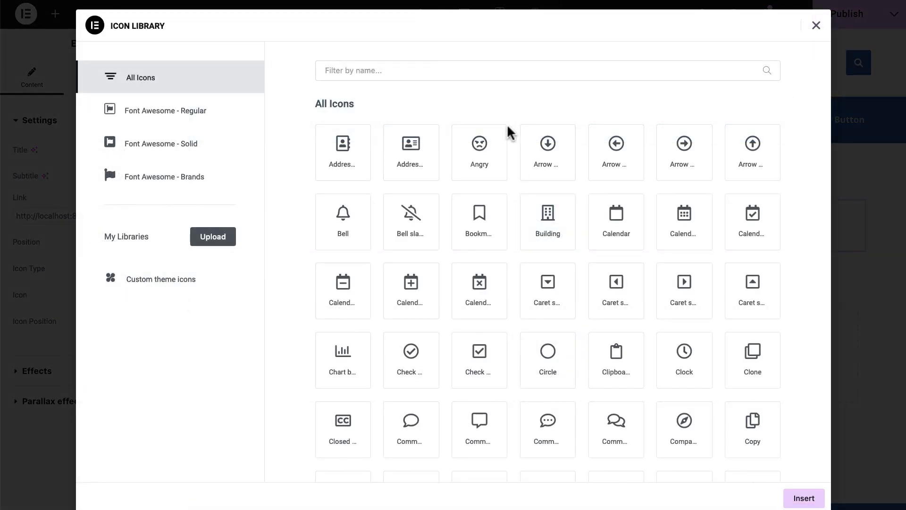
left_click(433, 69)
type("user")
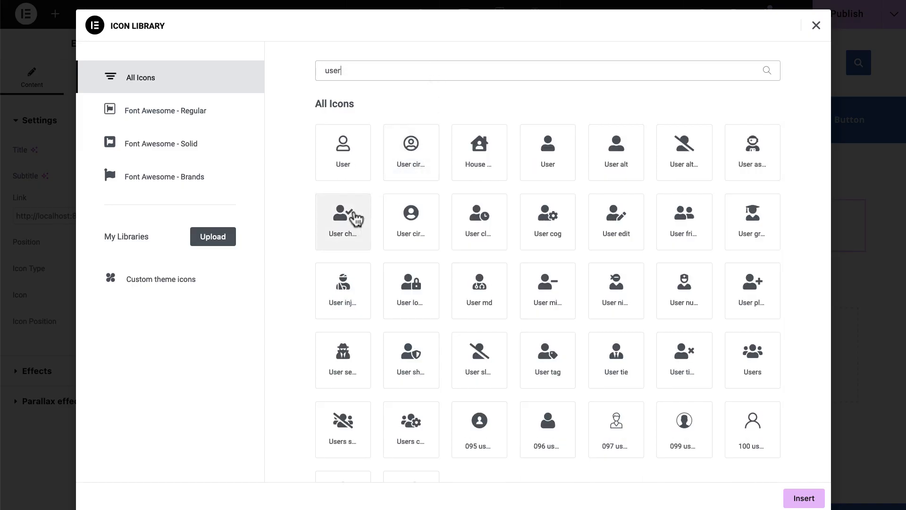
left_click(354, 217)
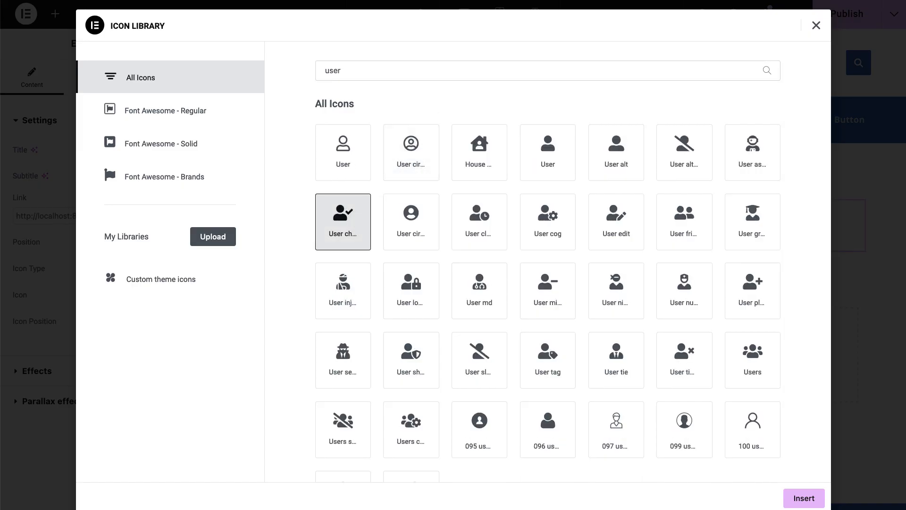
left_click(801, 502)
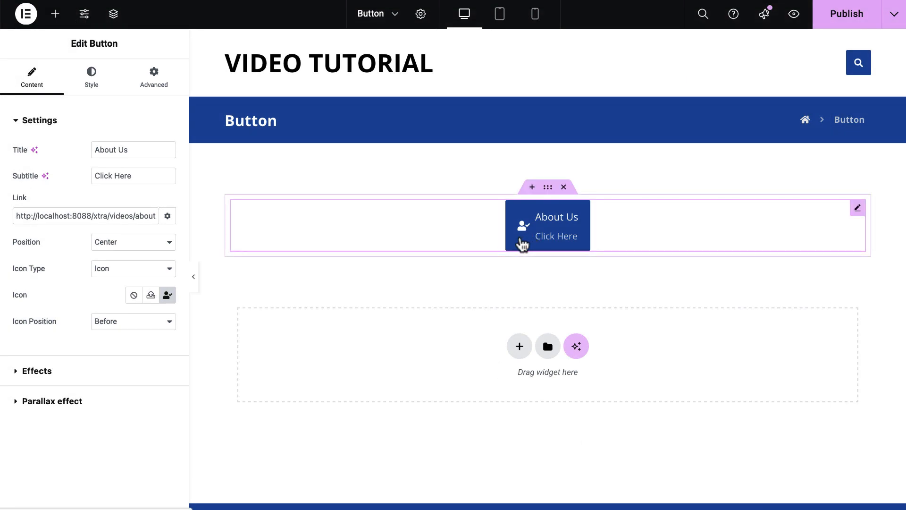
Step: Switch the icon type to Image and choose about-us-w.png from the media library as the button's image
left_click(142, 269)
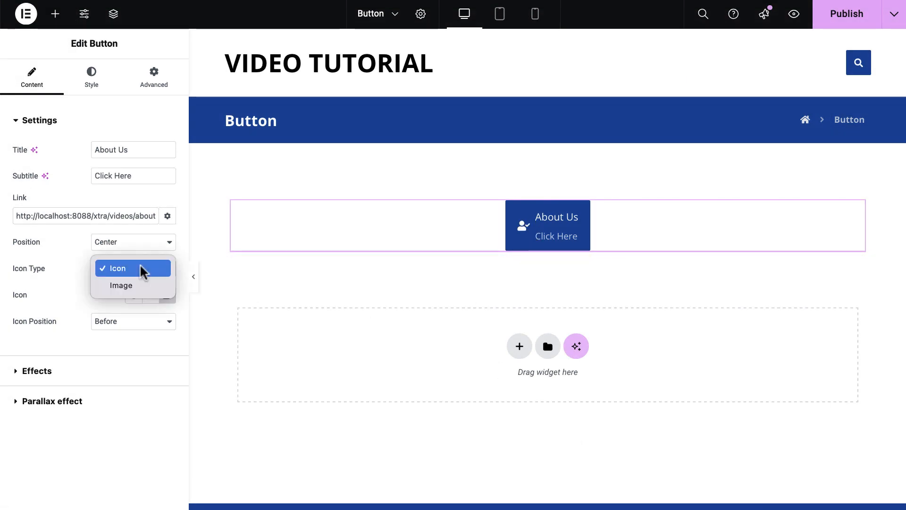
left_click(135, 283)
scroll(132, 288, "down", 2)
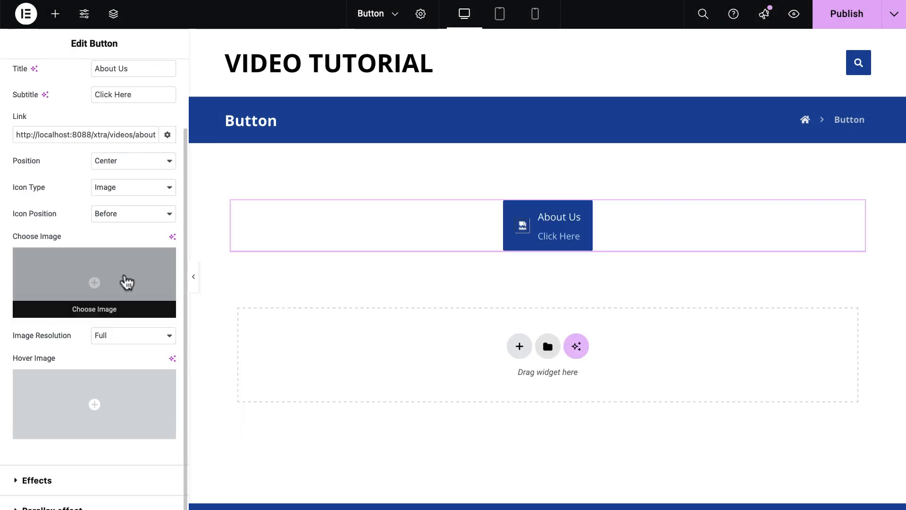
left_click(126, 280)
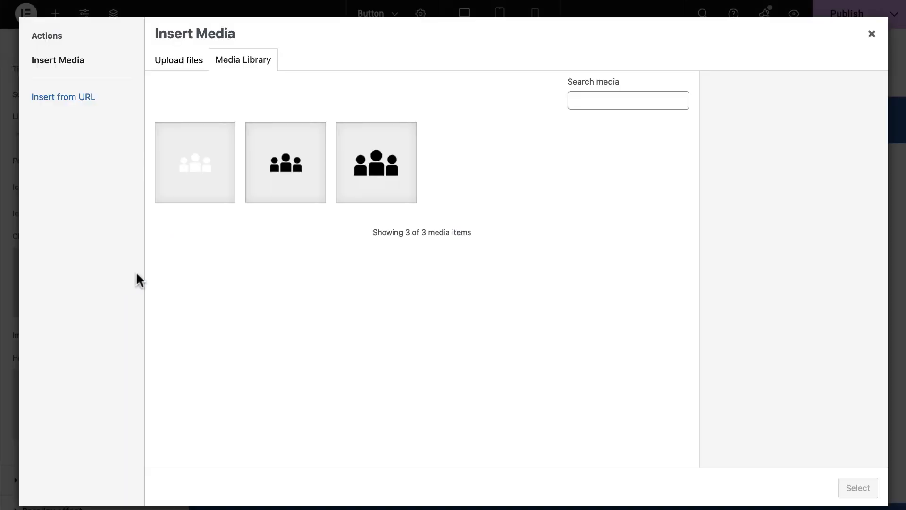
left_click(182, 182)
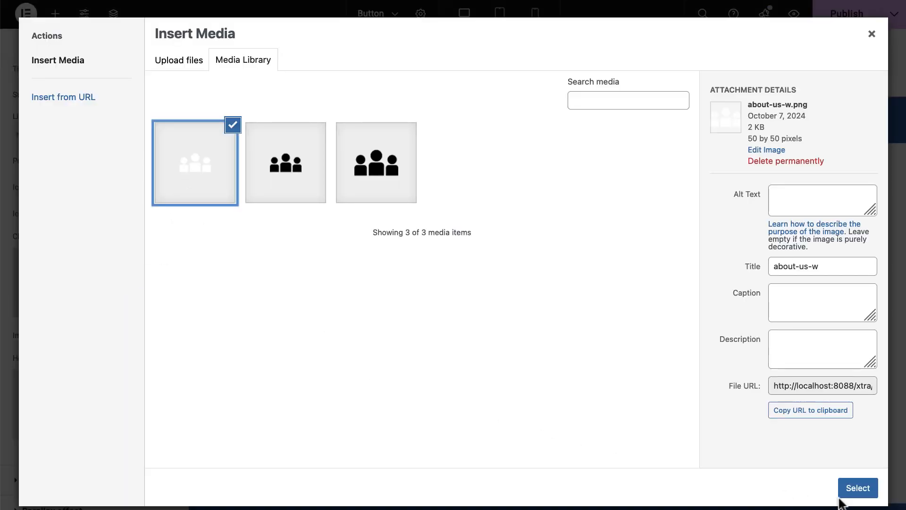
left_click(863, 491)
Step: Choose the smaller black people image from the media library as the button's hover image
scroll(124, 437, "down", 2)
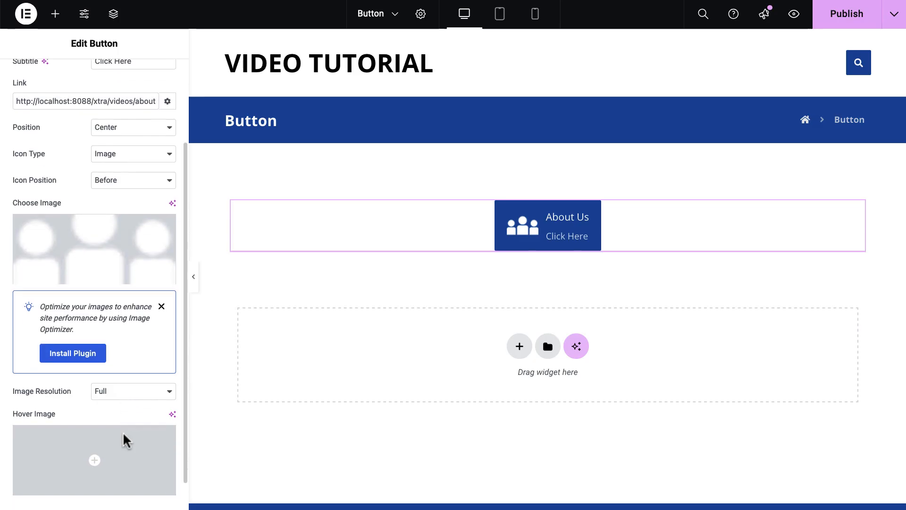
left_click(121, 418)
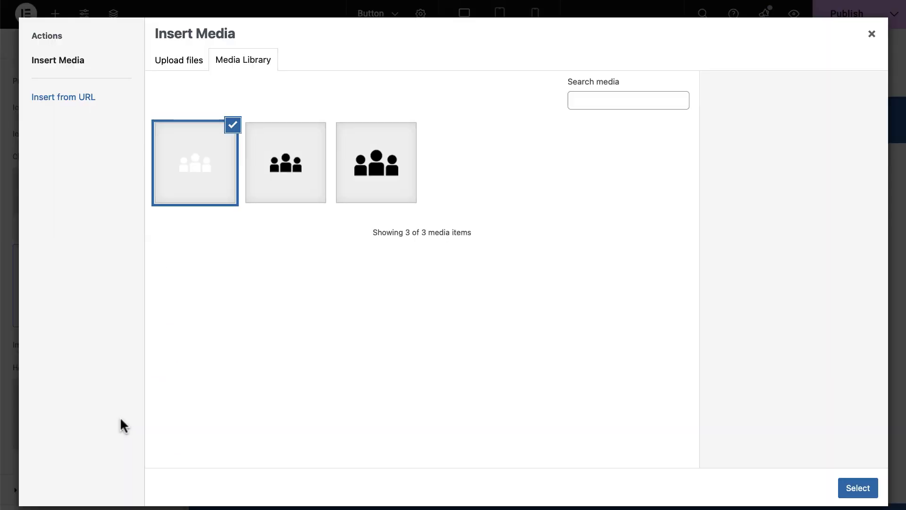
left_click(290, 189)
left_click(858, 489)
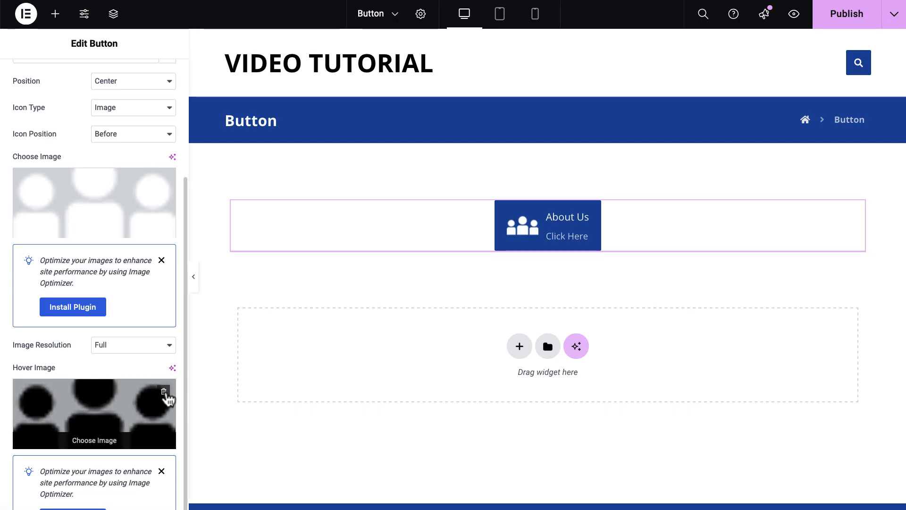
Step: Remove the button's hover image and main image, and set the icon type back to Icon
left_click(164, 391)
left_click(163, 180)
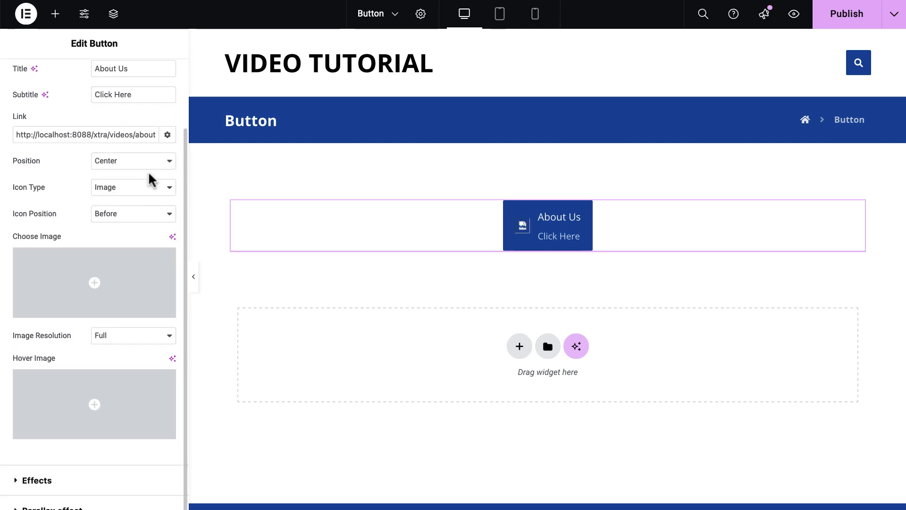
left_click(147, 194)
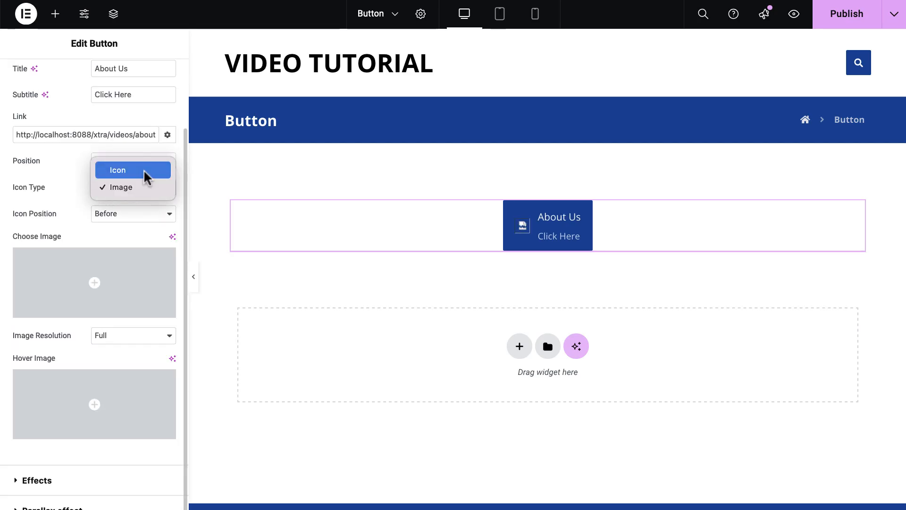
left_click(143, 170)
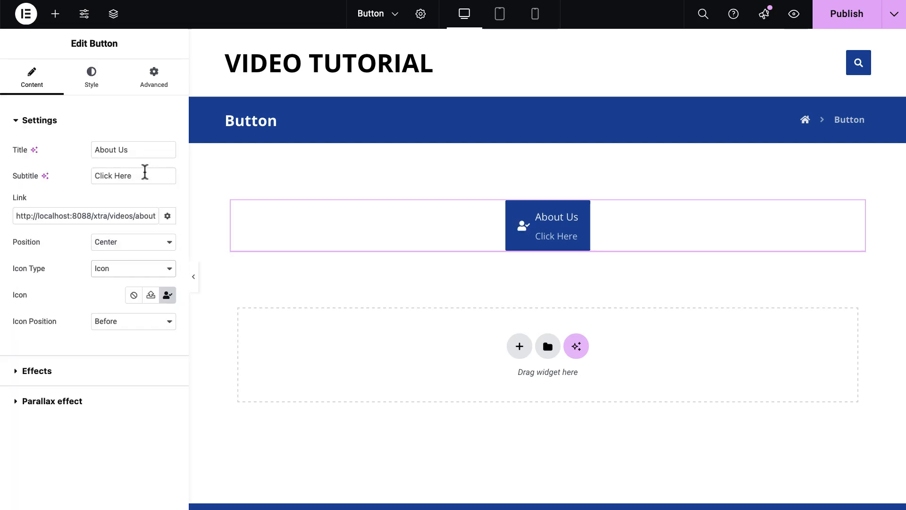
Step: Try the icon position After, and set it back to Before
left_click(138, 326)
left_click(135, 339)
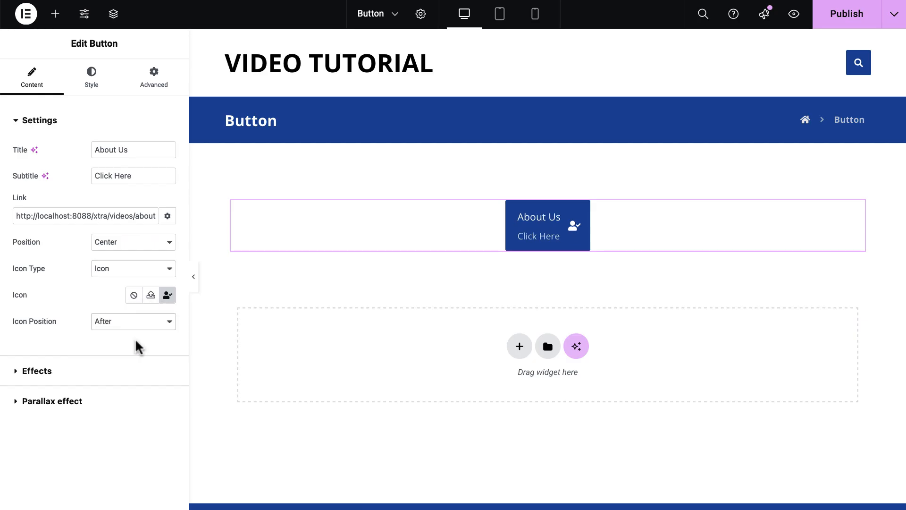
left_click(135, 325)
left_click(135, 306)
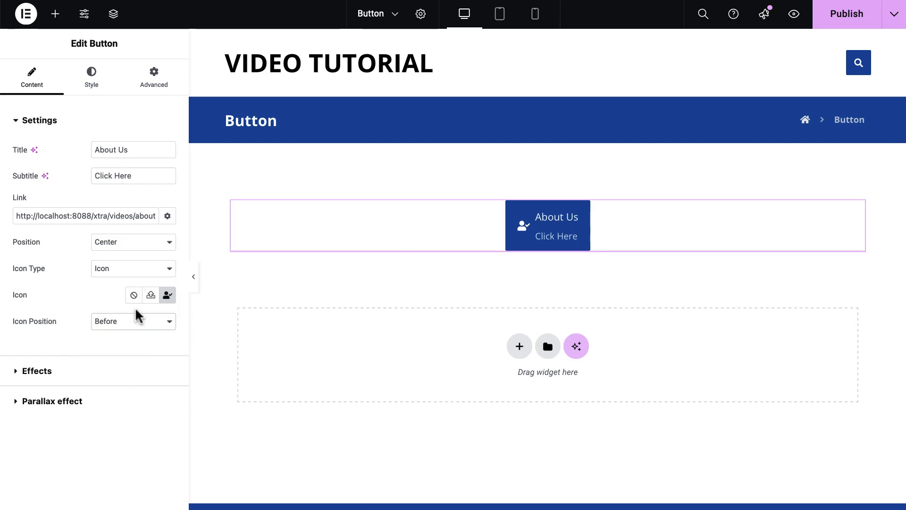
Step: Replace the button's icon with the double right angle icon from the icon library
left_click(169, 300)
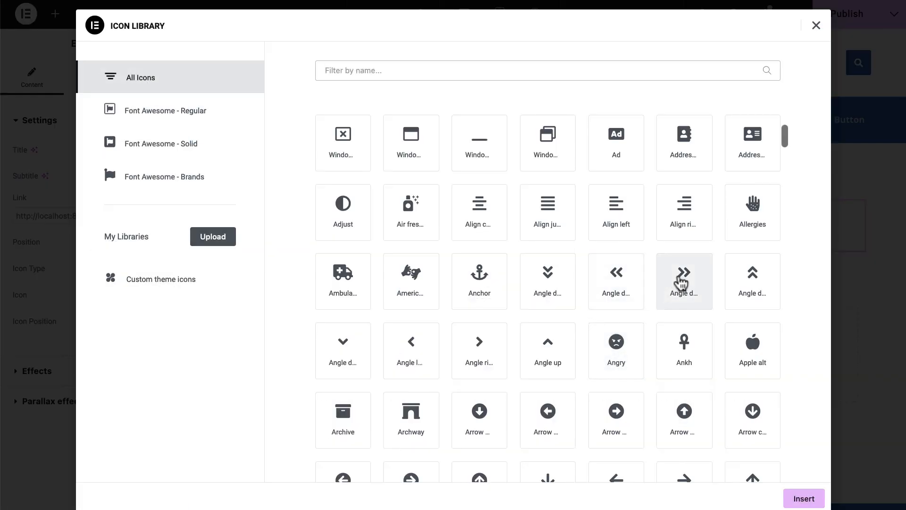
left_click(681, 283)
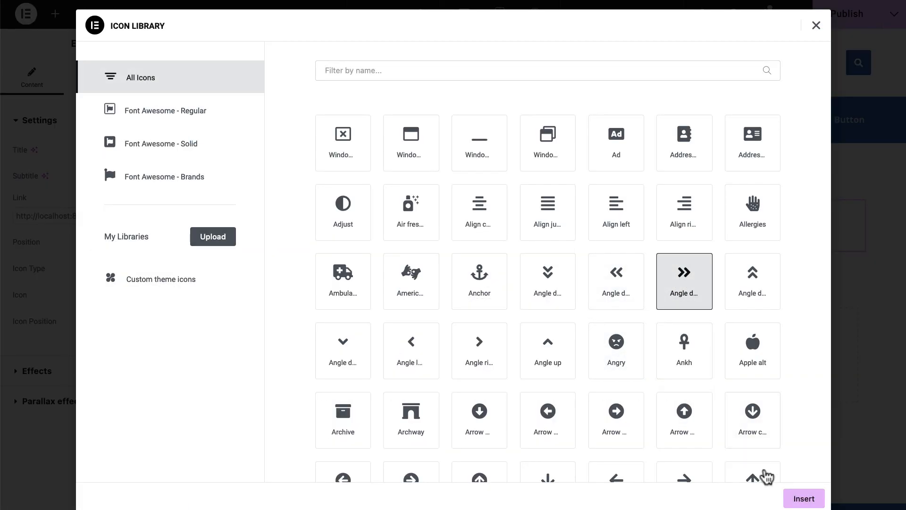
left_click(804, 499)
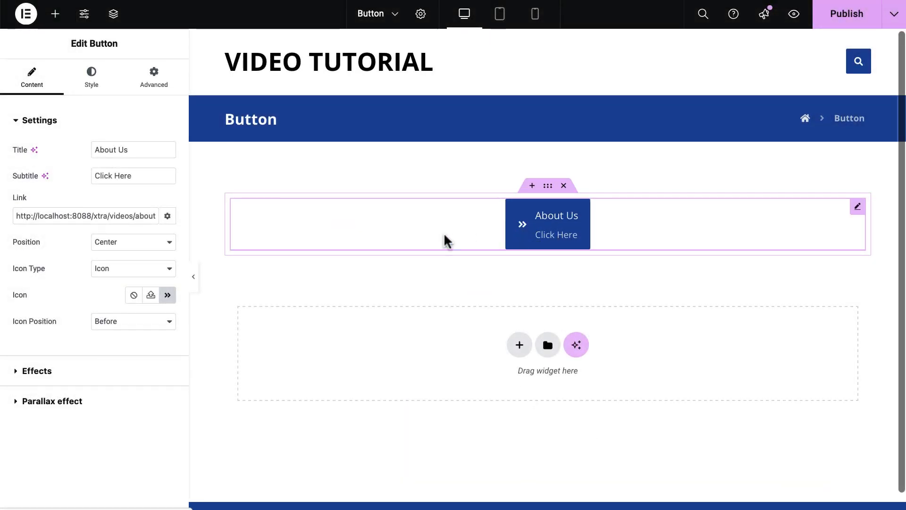
Step: Try the button effects Move Up, Zoom In, Zoom Out and Blur, and set the effect back to Move Up
left_click(97, 373)
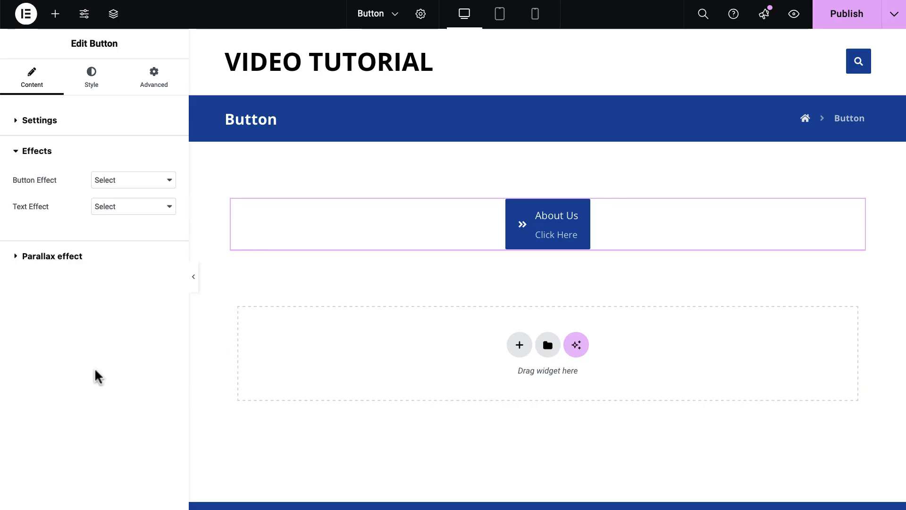
left_click(144, 186)
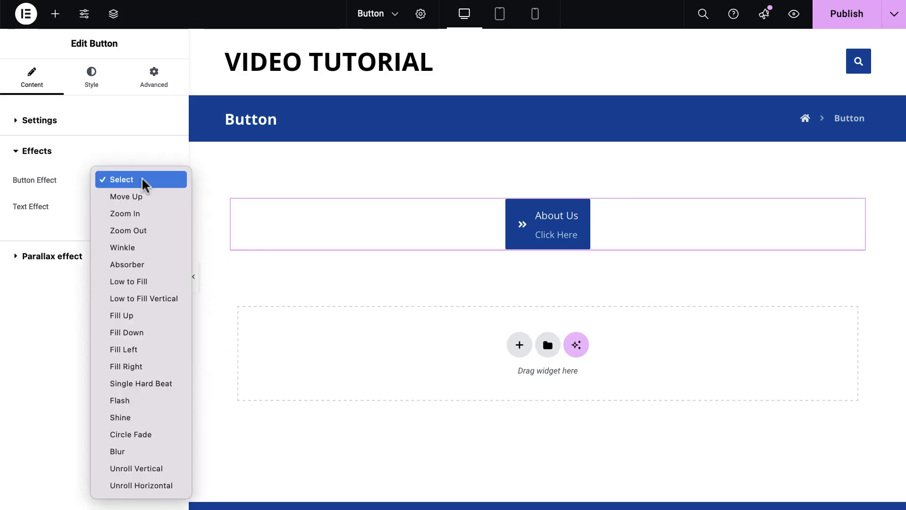
left_click(140, 196)
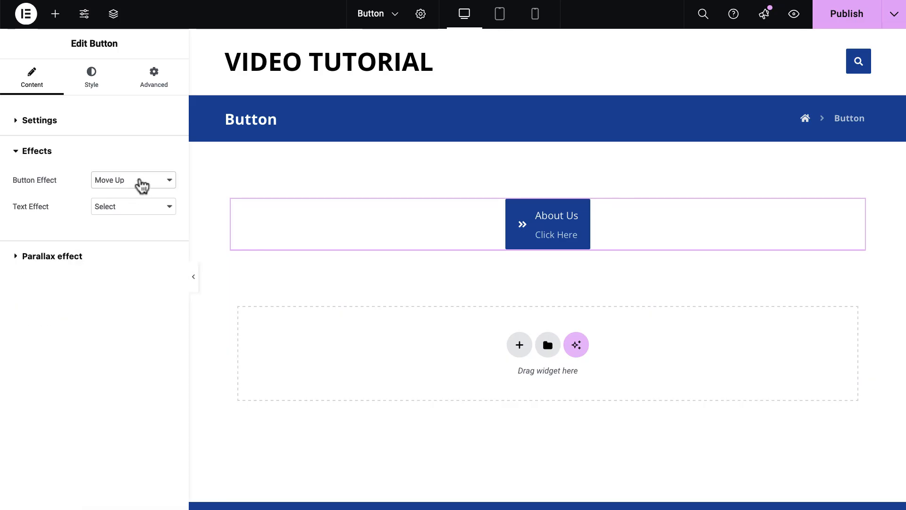
left_click(142, 184)
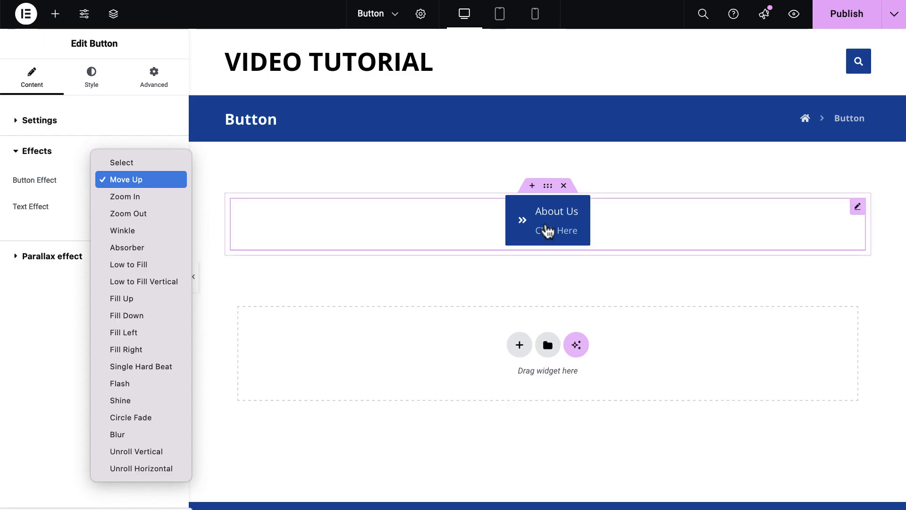
left_click(148, 199)
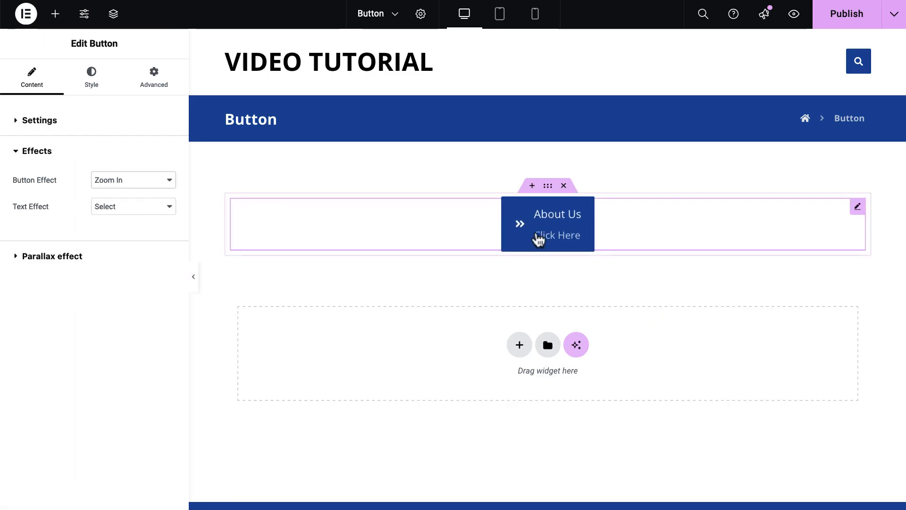
left_click(157, 182)
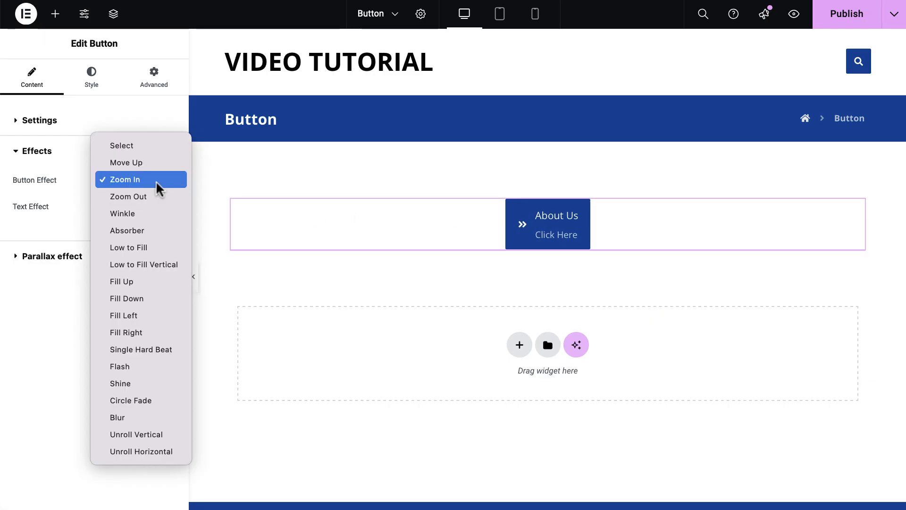
left_click(154, 195)
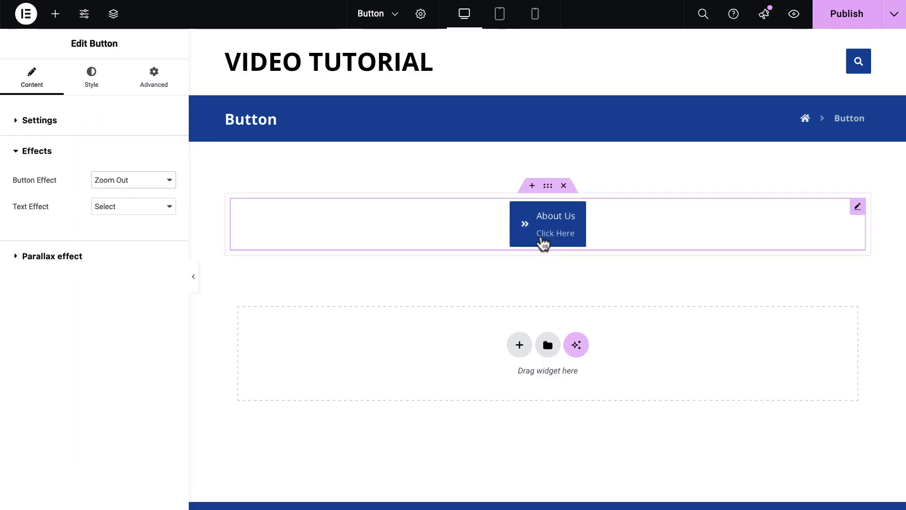
left_click(150, 178)
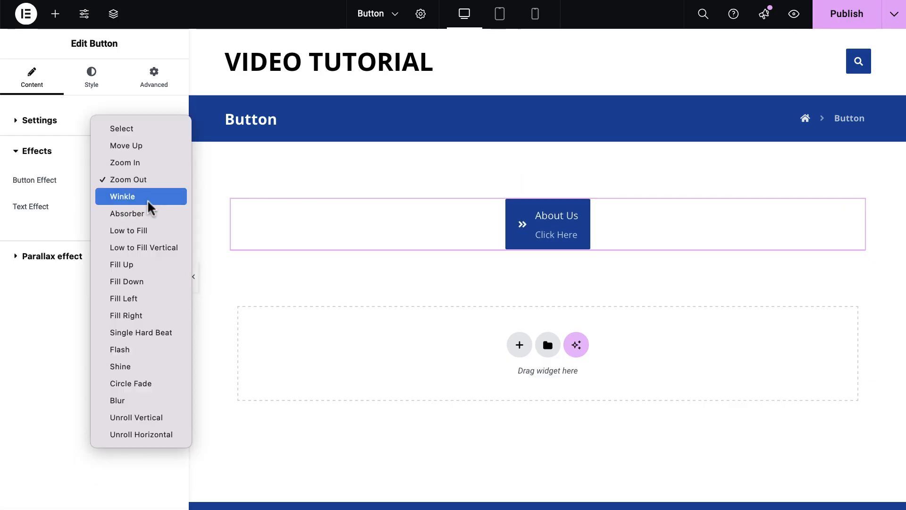
left_click(155, 401)
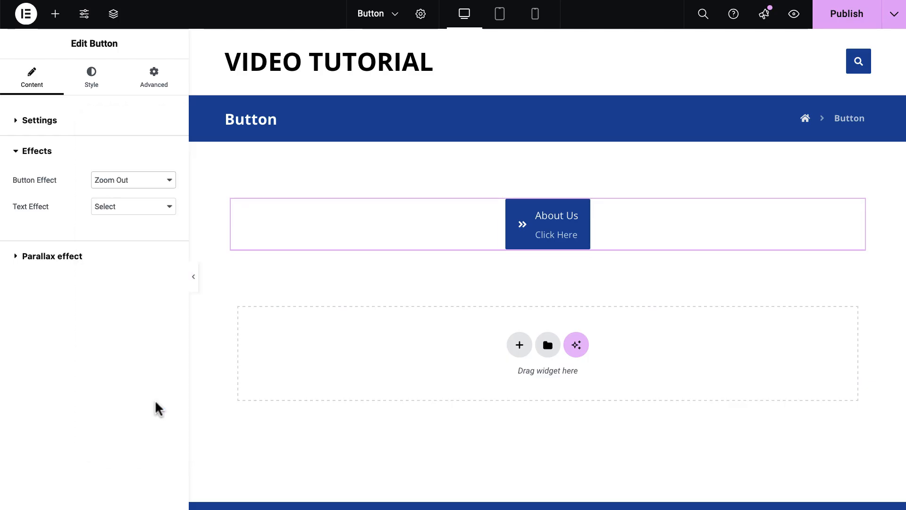
left_click(130, 180)
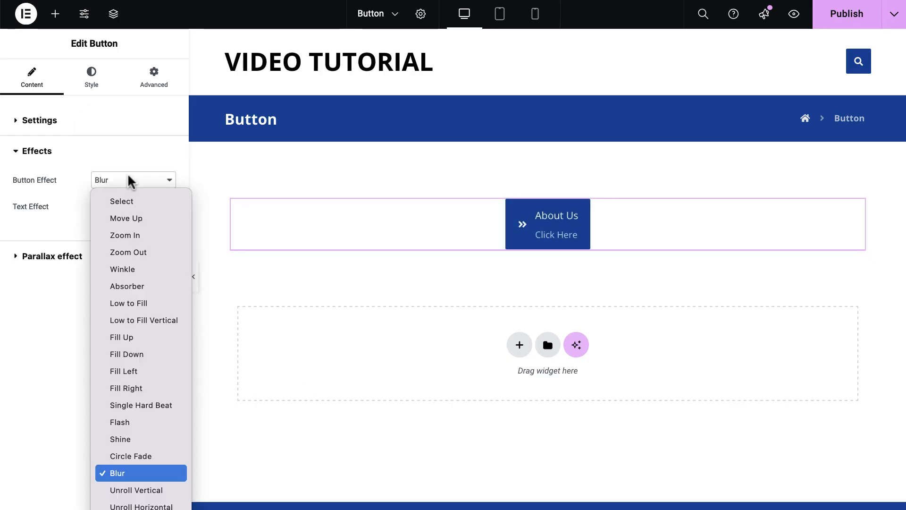
left_click(136, 217)
Step: Try the text effects Text Move Up, Text Move Down, Icon Move Left and Show Hidden Icon on the button
left_click(138, 207)
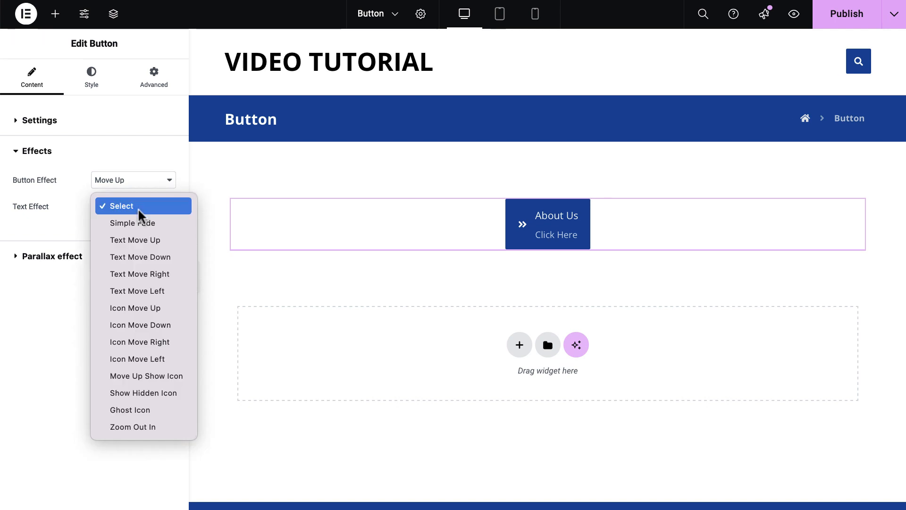
left_click(139, 240)
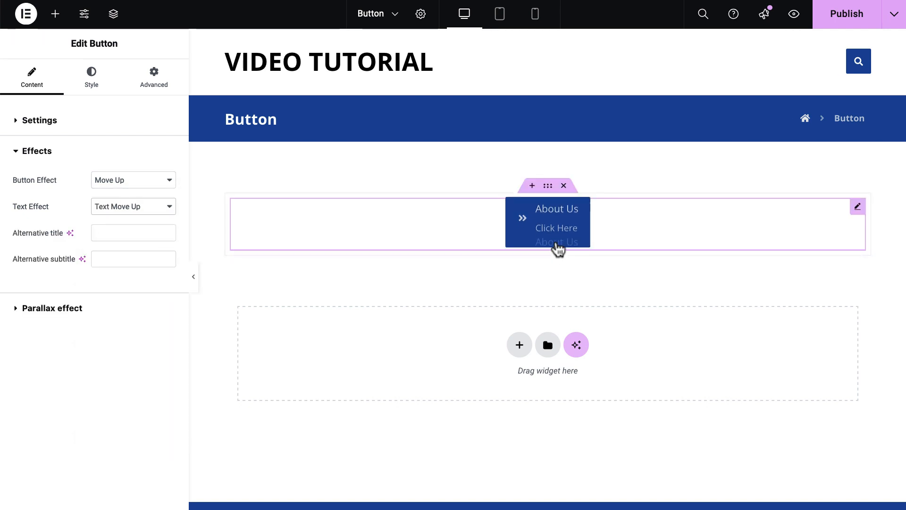
left_click(149, 207)
left_click(150, 220)
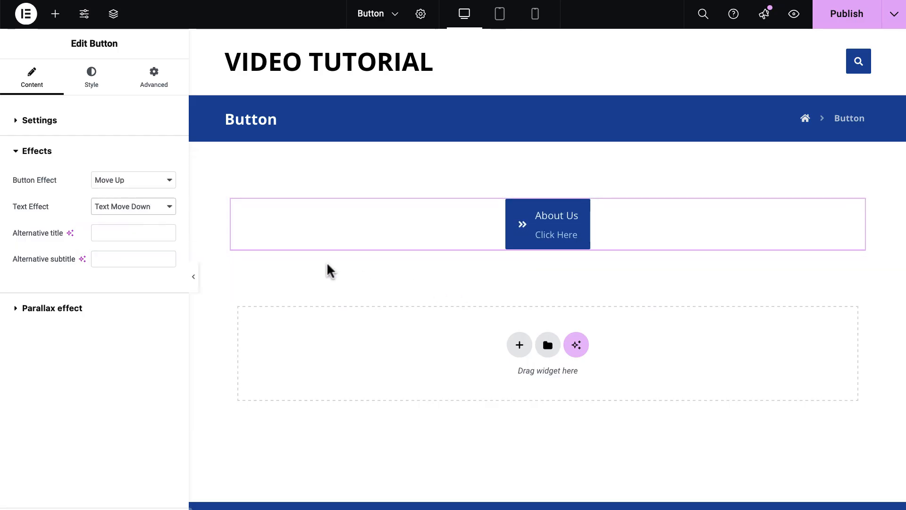
left_click(149, 208)
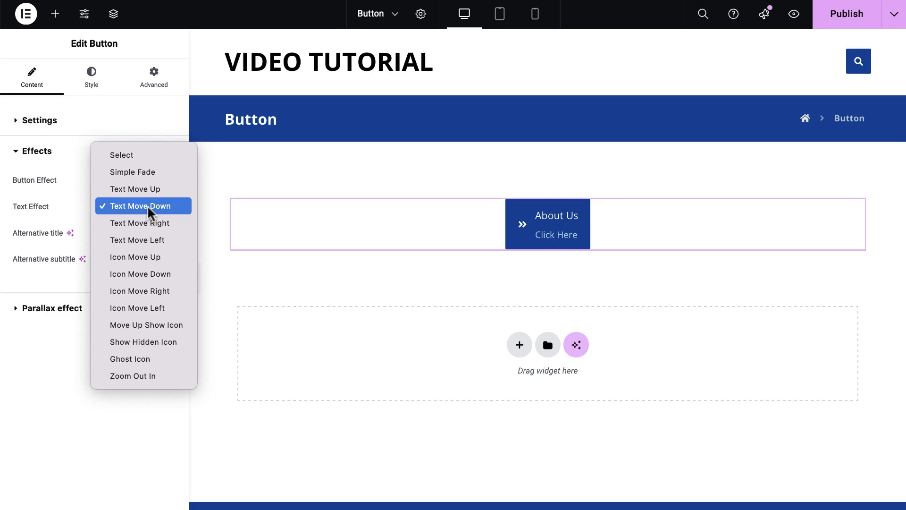
left_click(168, 309)
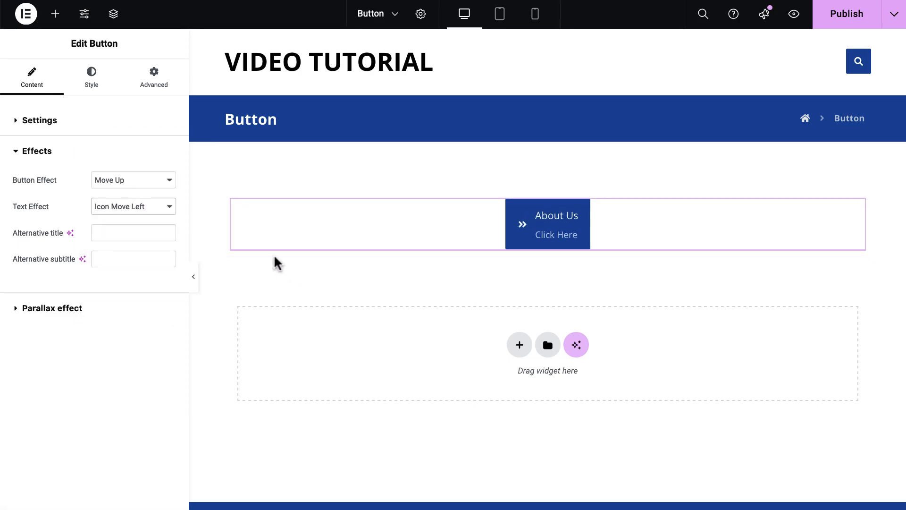
left_click(158, 215)
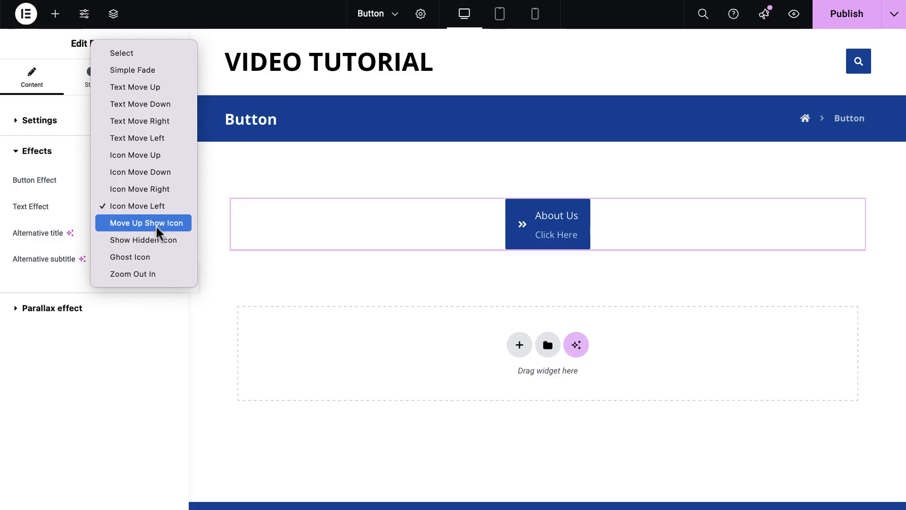
left_click(157, 239)
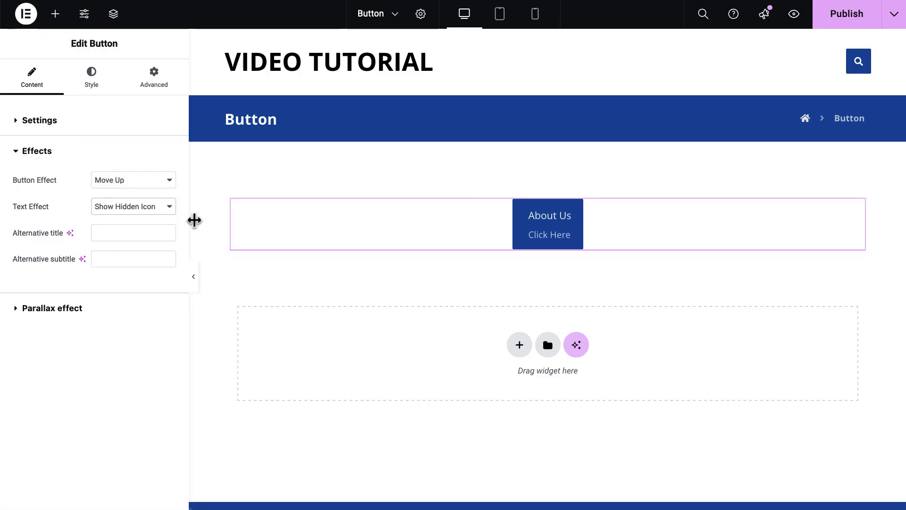
Step: Set the button's text effect to Simple Fade and its alternative title to Click Here
left_click(156, 207)
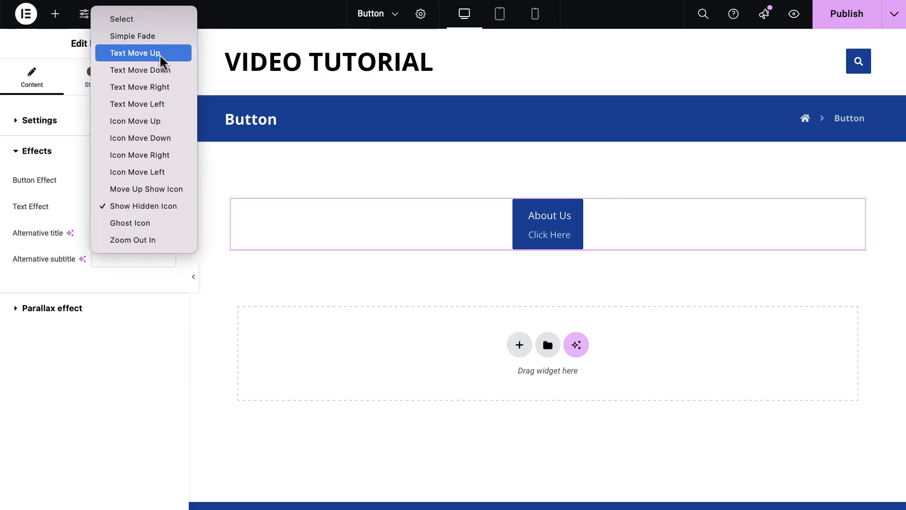
left_click(159, 39)
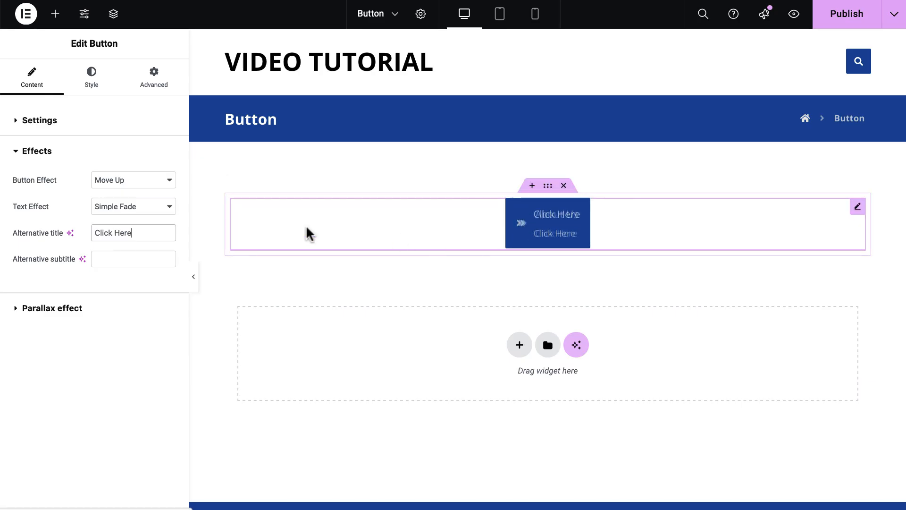
Step: Clear the button's subtitle and preview the text effect on the button with the alternative subtitle left empty
left_click(146, 121)
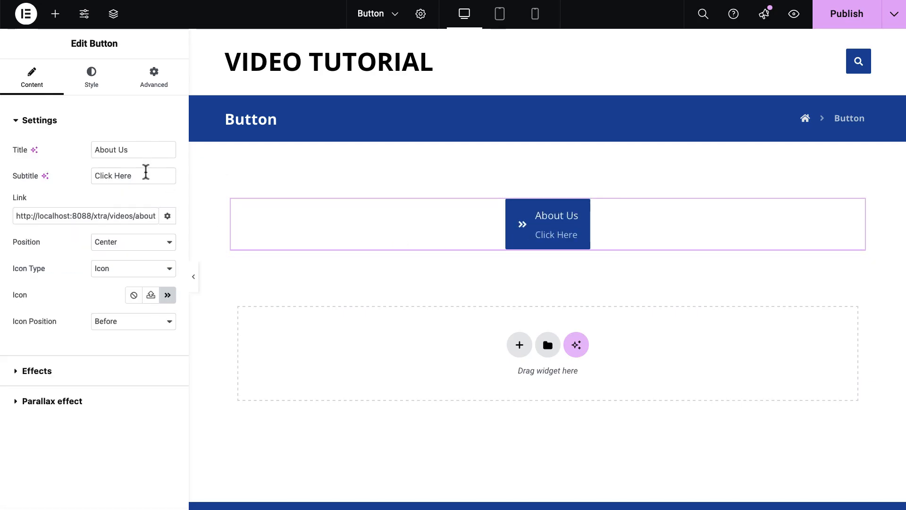
left_click_drag(146, 172, 83, 169)
key("BackSpace")
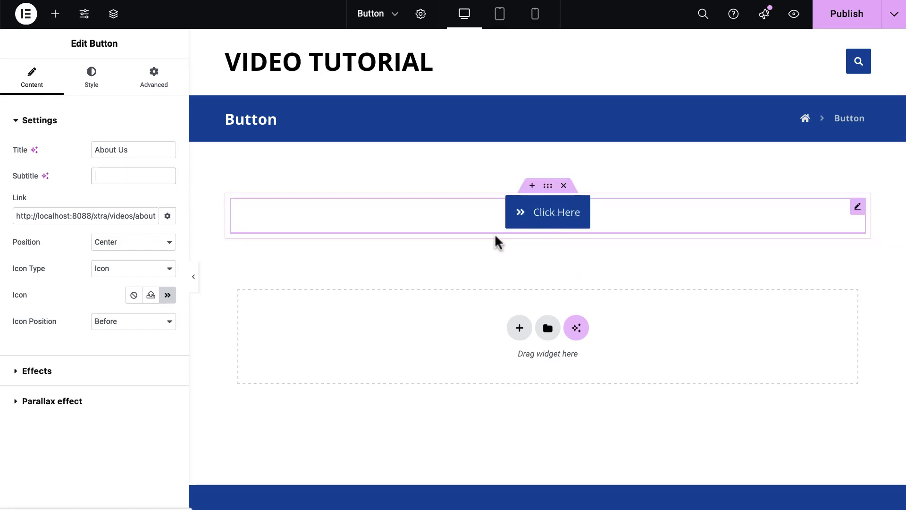
left_click(95, 370)
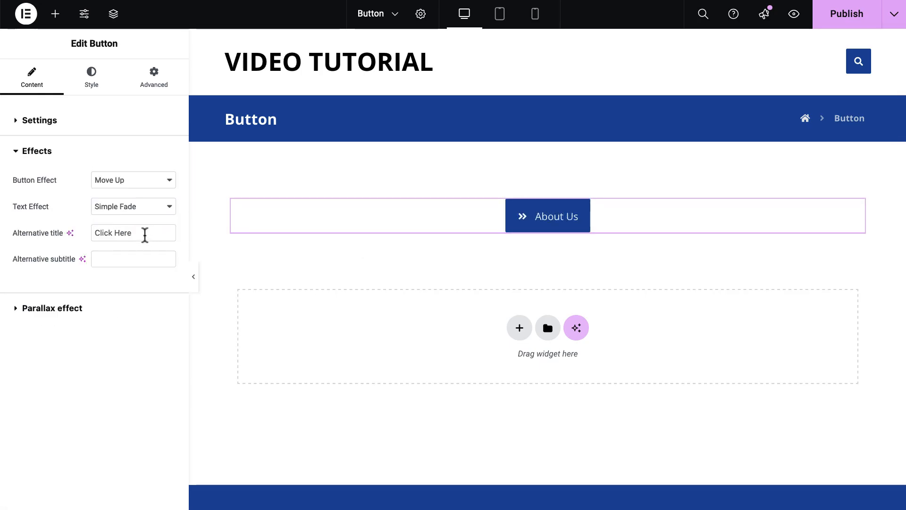
mouse_move(557, 229)
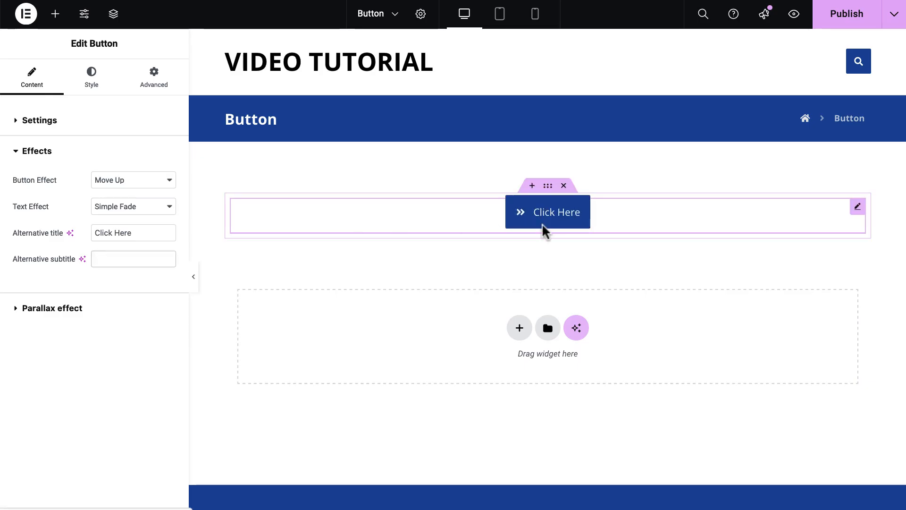
Step: Show the advanced style options of the button, try a font size of 20px, and set it to 18px
left_click(97, 83)
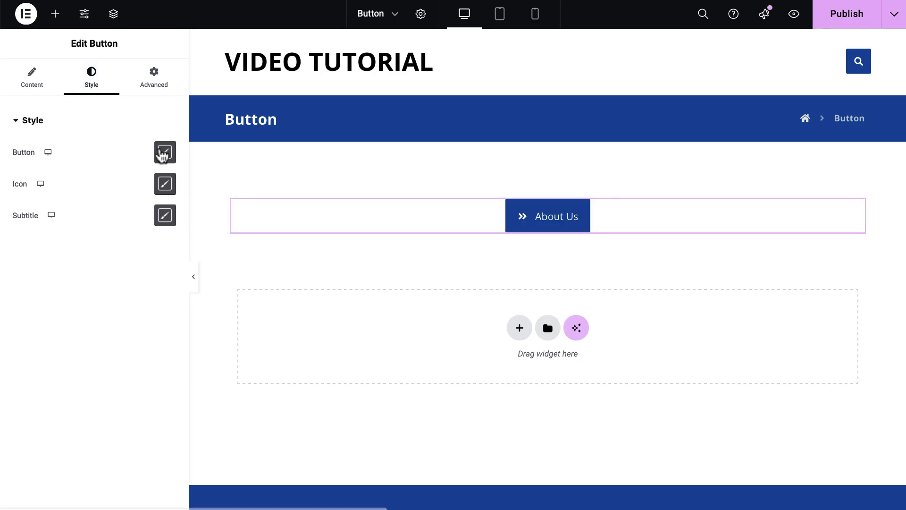
left_click(165, 153)
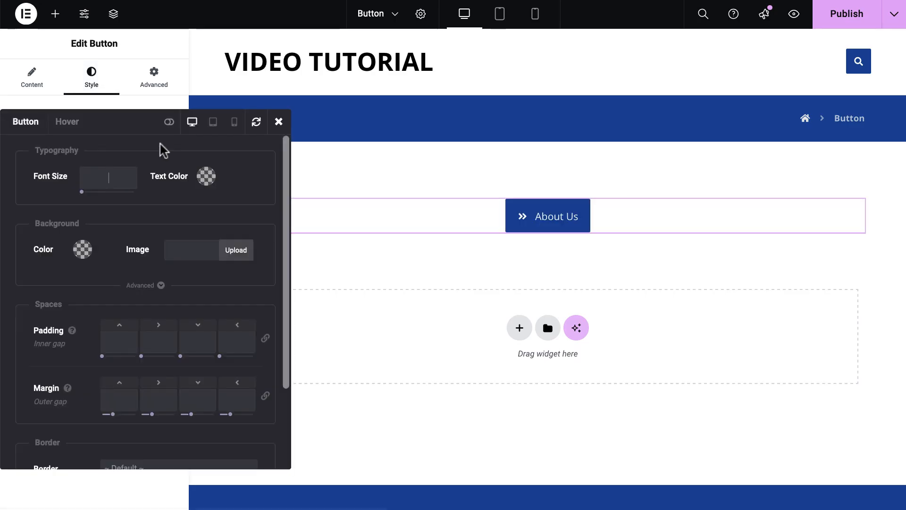
left_click_drag(129, 132, 739, 129)
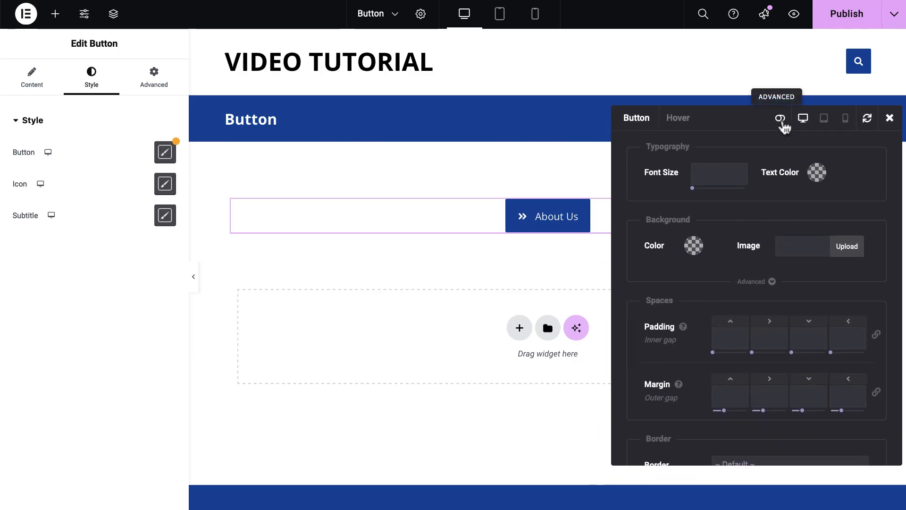
left_click(781, 119)
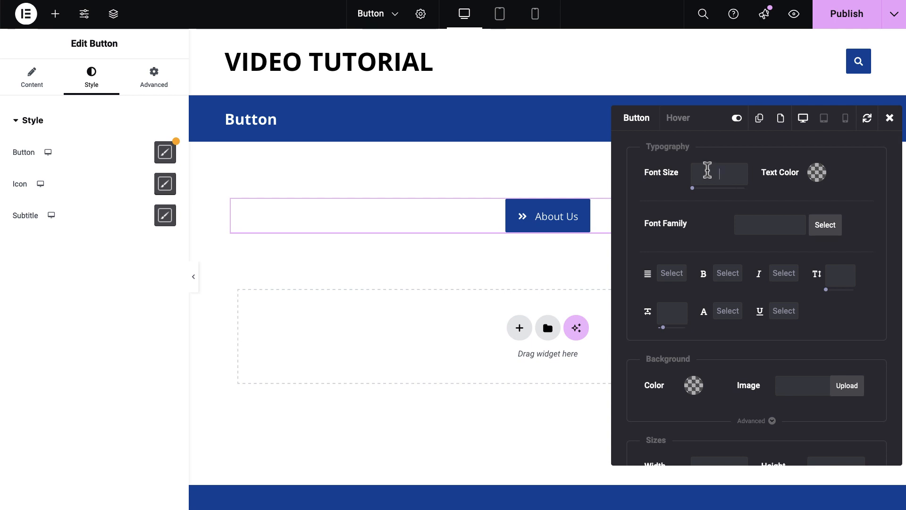
type("20px")
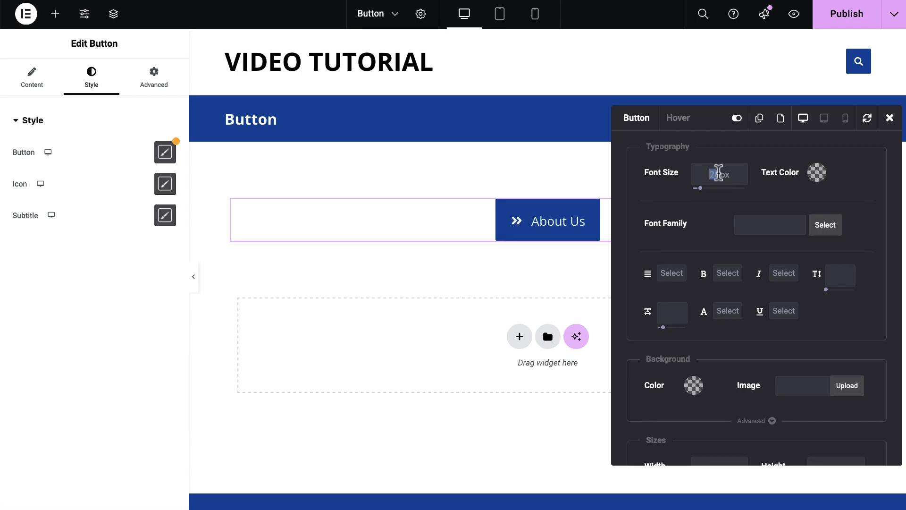
type("18")
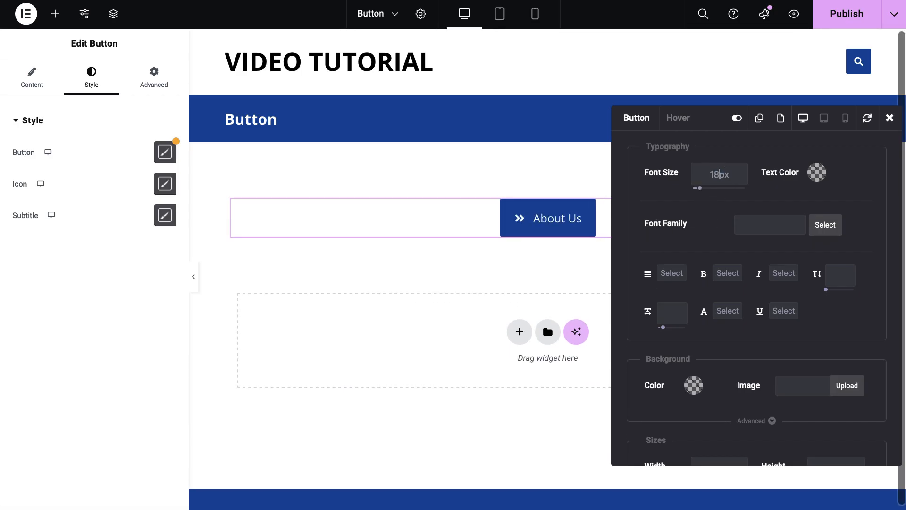
Step: Try yellow, indigo and red as the button's text color, and set it to white #ffffff
left_click(817, 173)
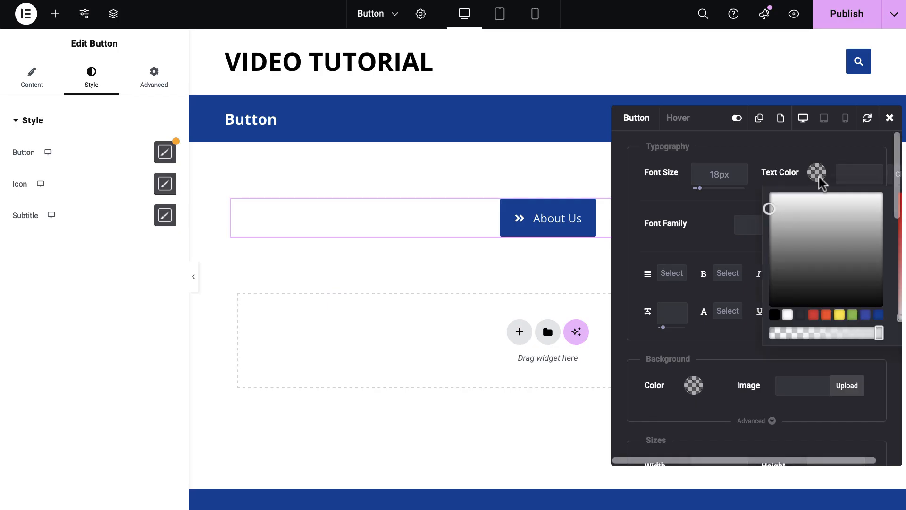
left_click(838, 317)
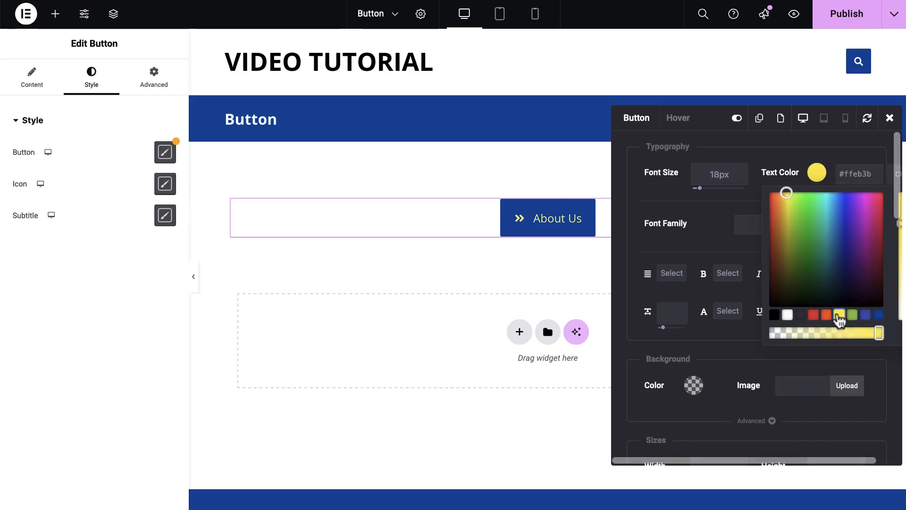
left_click(865, 316)
left_click(812, 316)
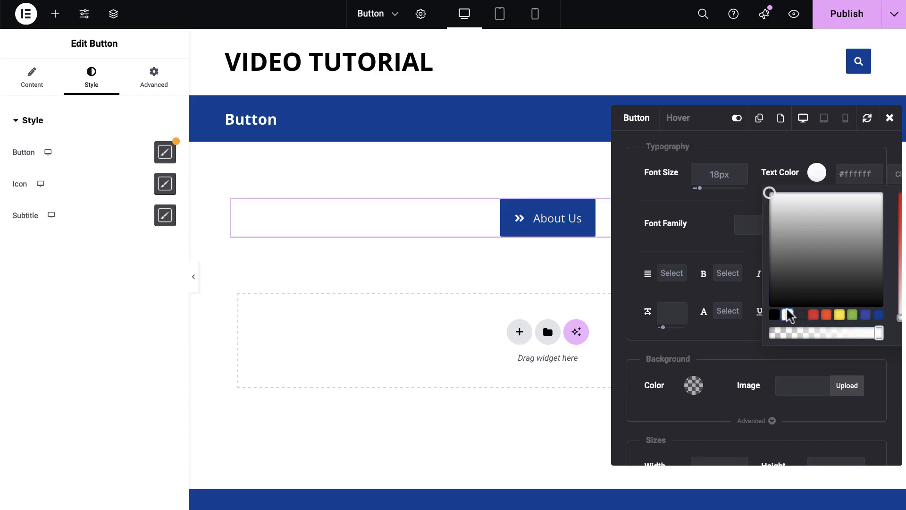
Step: Set the button's text color to light gray #eaeaea and its font family to Afacad from the Google Fonts library
left_click_drag(767, 195, 765, 203)
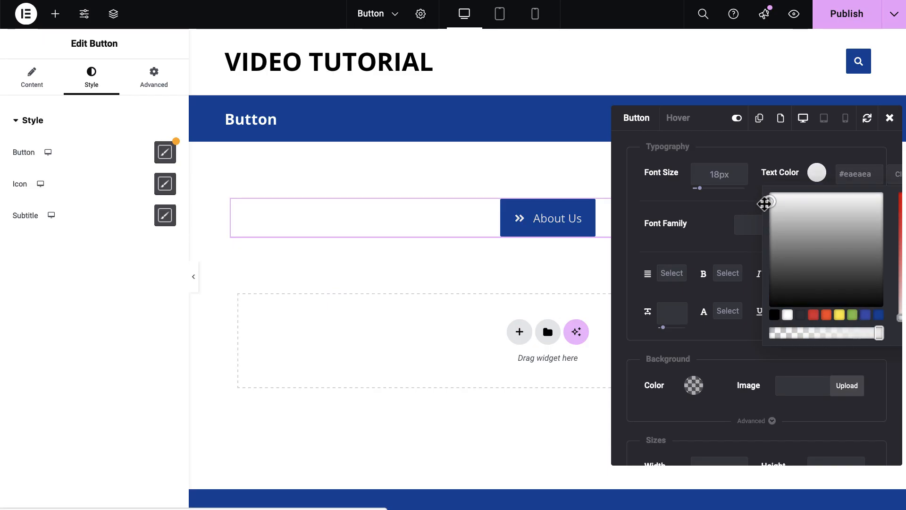
left_click(729, 209)
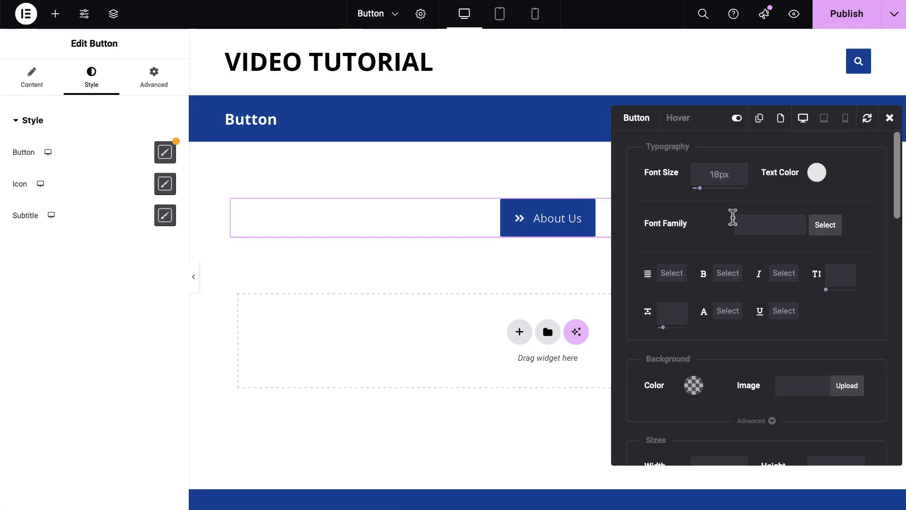
left_click(823, 231)
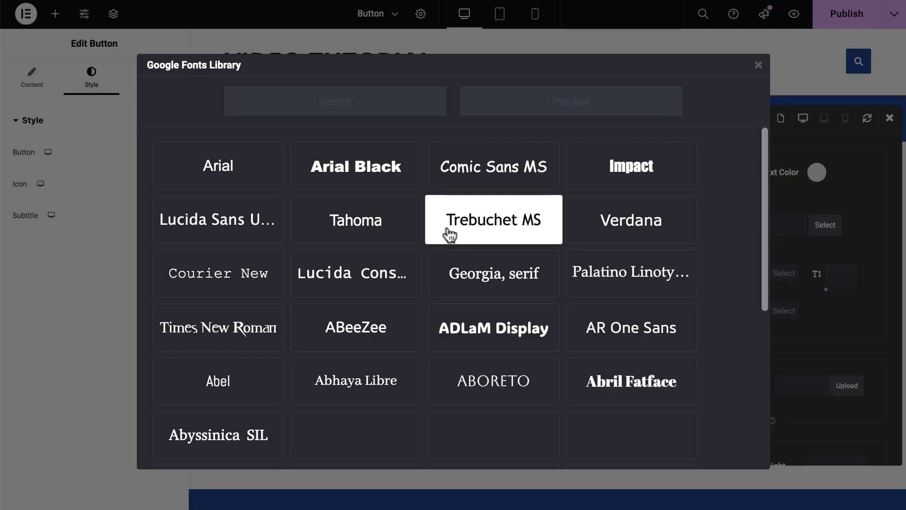
scroll(467, 306, "down", 2)
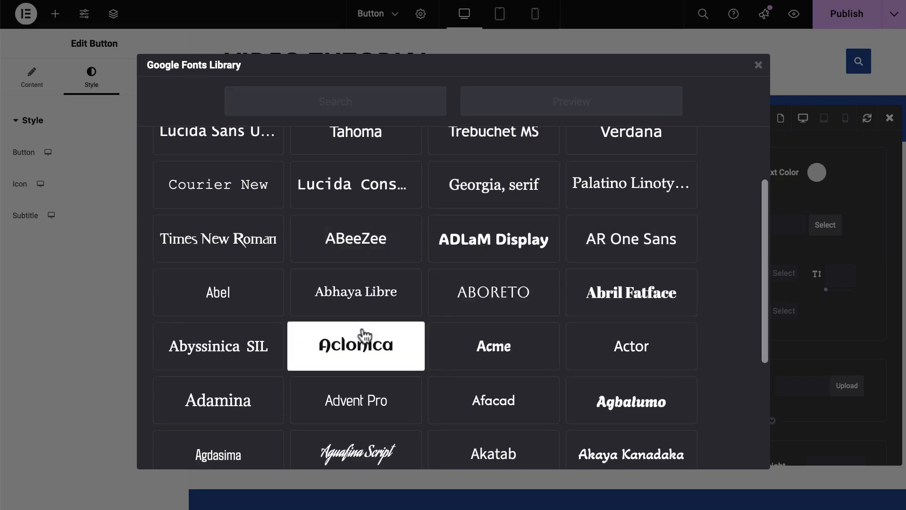
scroll(364, 332, "down", 2)
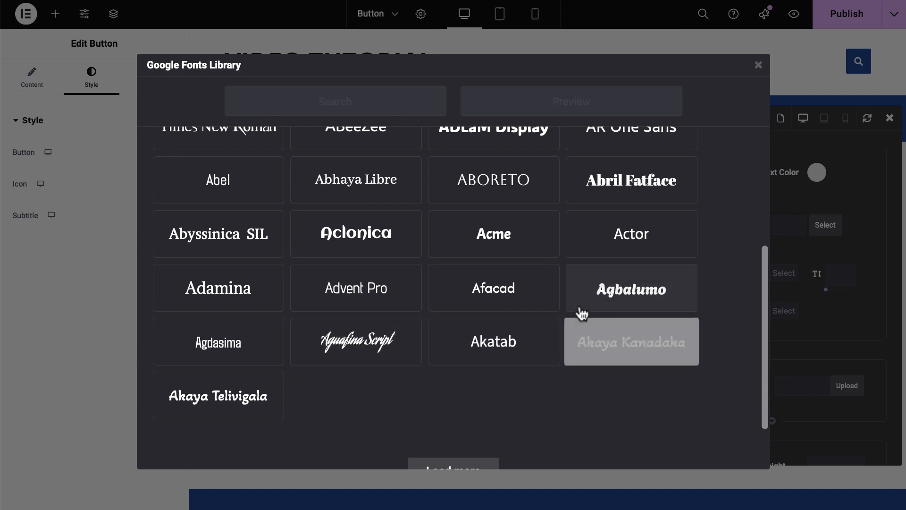
left_click(494, 279)
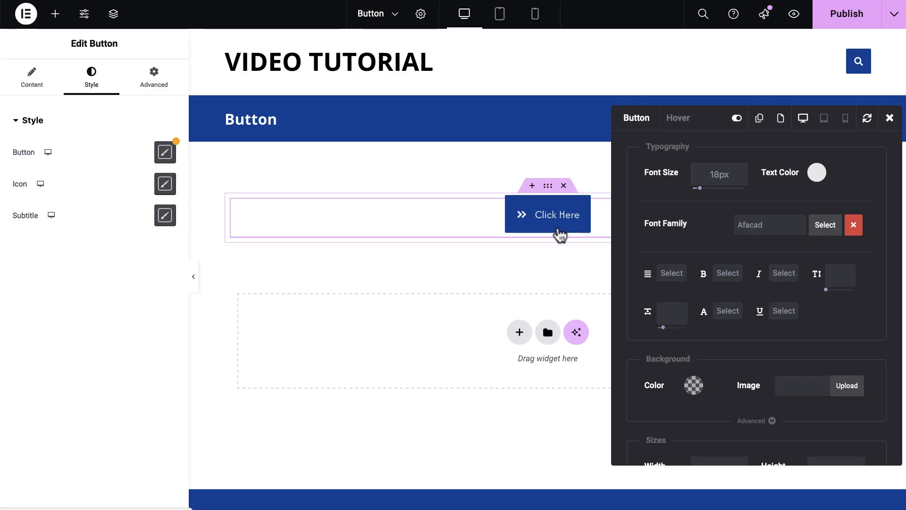
Step: Try a font weight of 400 Normal for the button text, and set it to 700 Bold
left_click(729, 277)
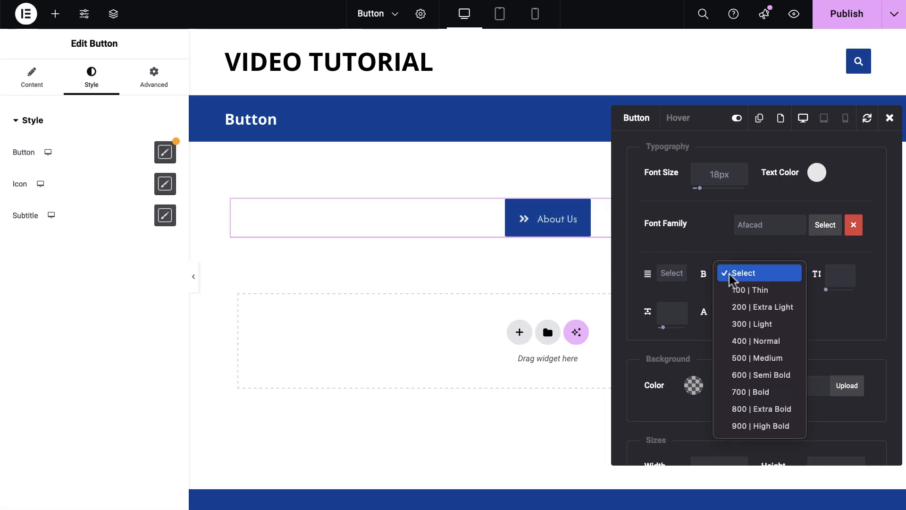
left_click(747, 344)
left_click(732, 274)
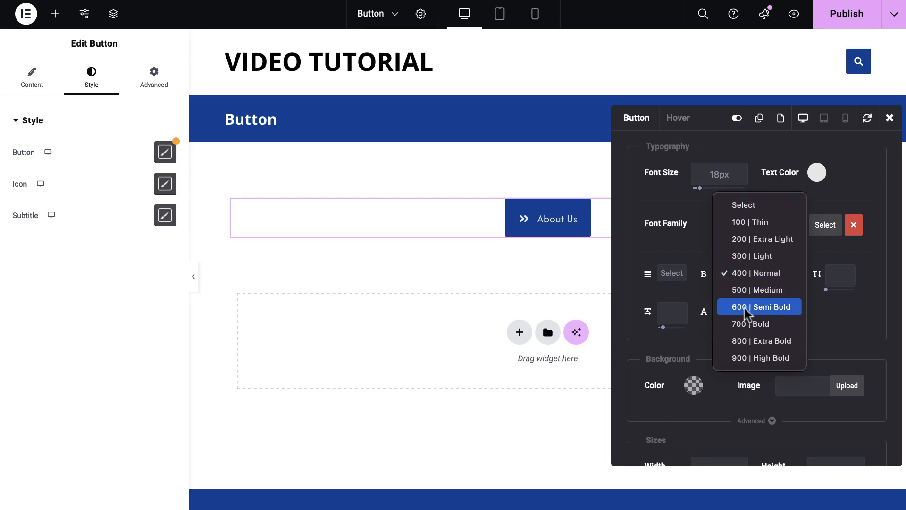
left_click(748, 325)
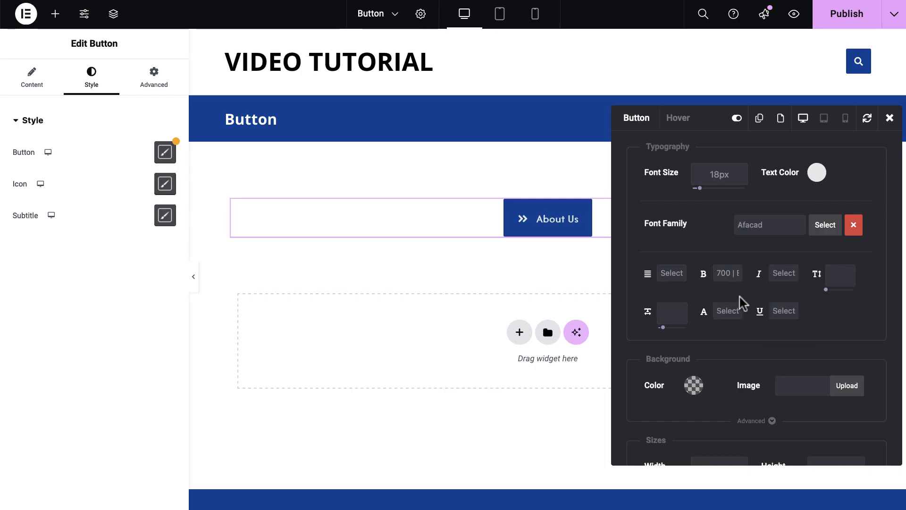
Step: Try red, orange and indigo as the button's background color, and set it to dark blue #0045a0
scroll(755, 303, "down", 1)
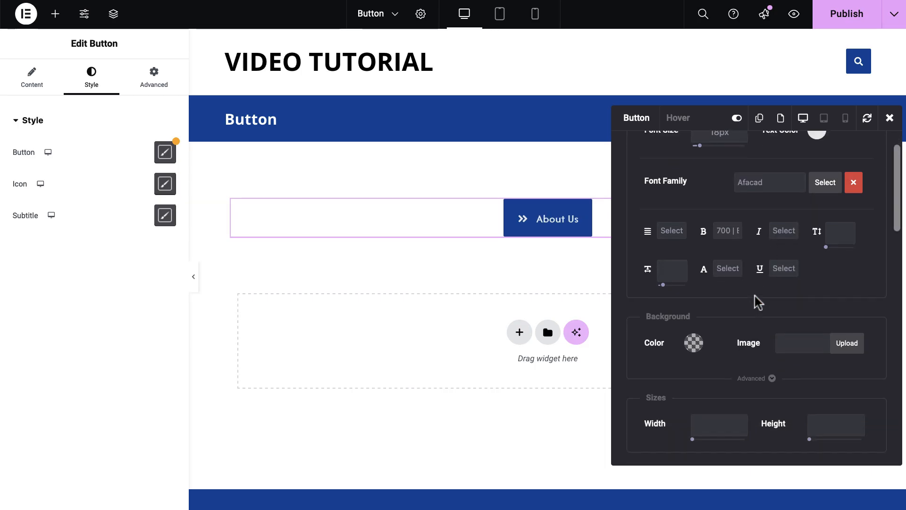
scroll(757, 302, "down", 3)
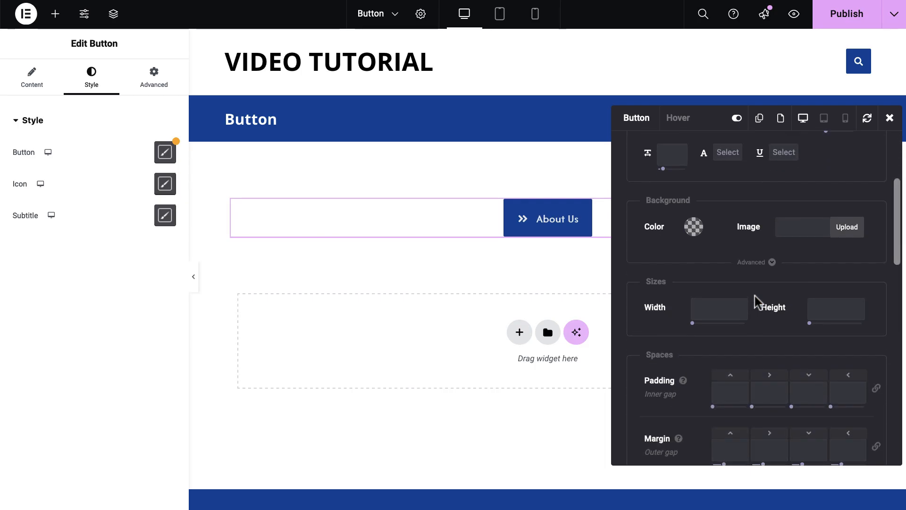
left_click(694, 219)
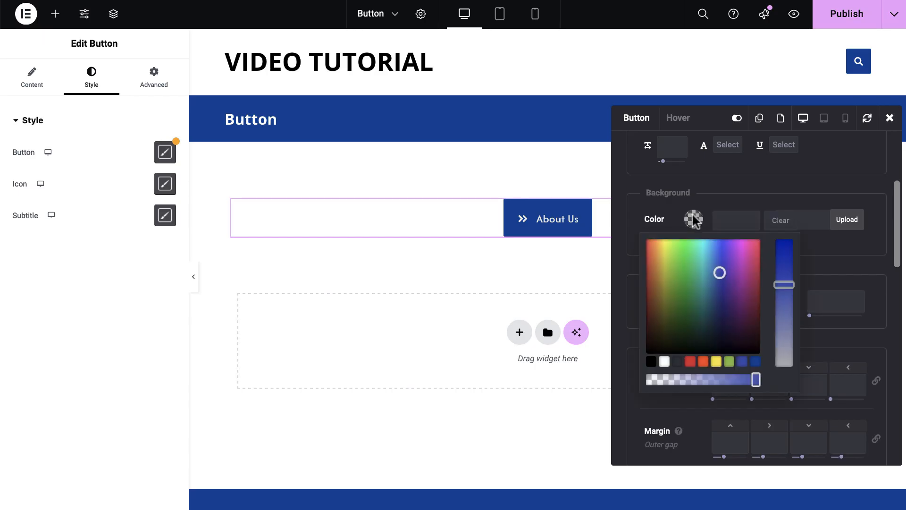
left_click(692, 362)
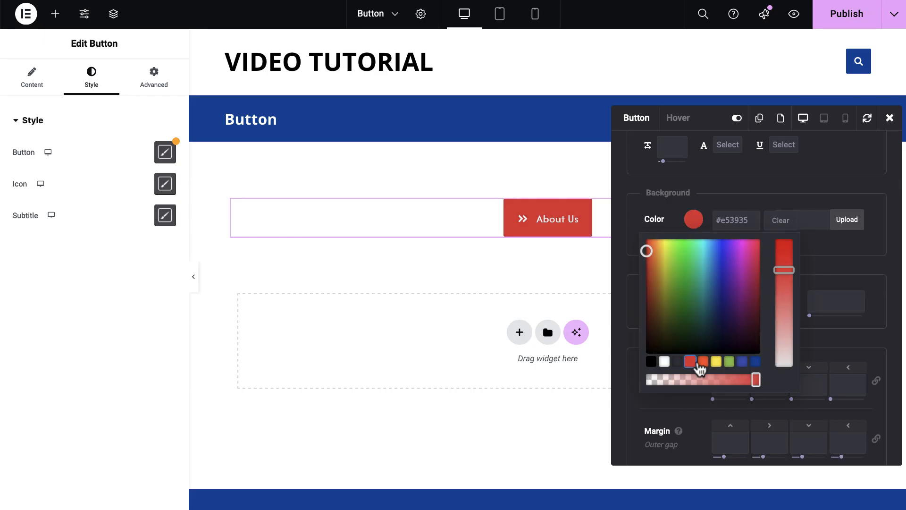
left_click(703, 367)
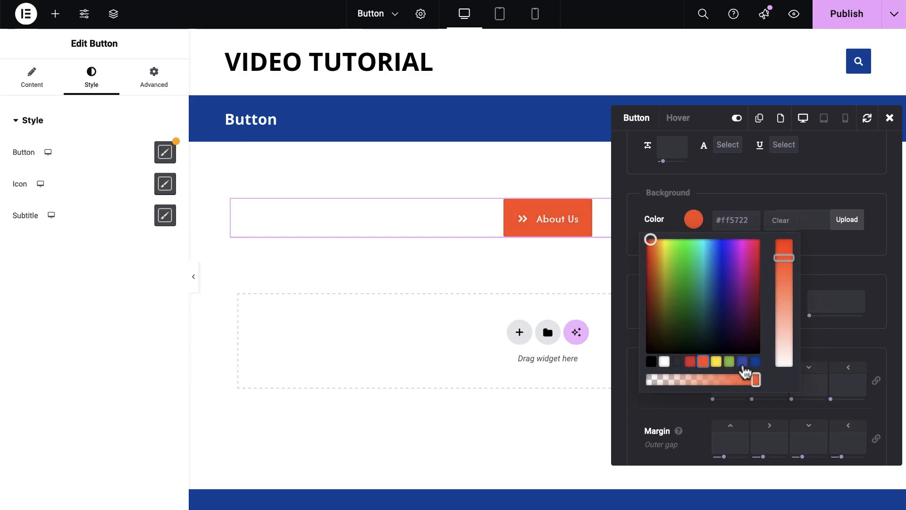
left_click(743, 363)
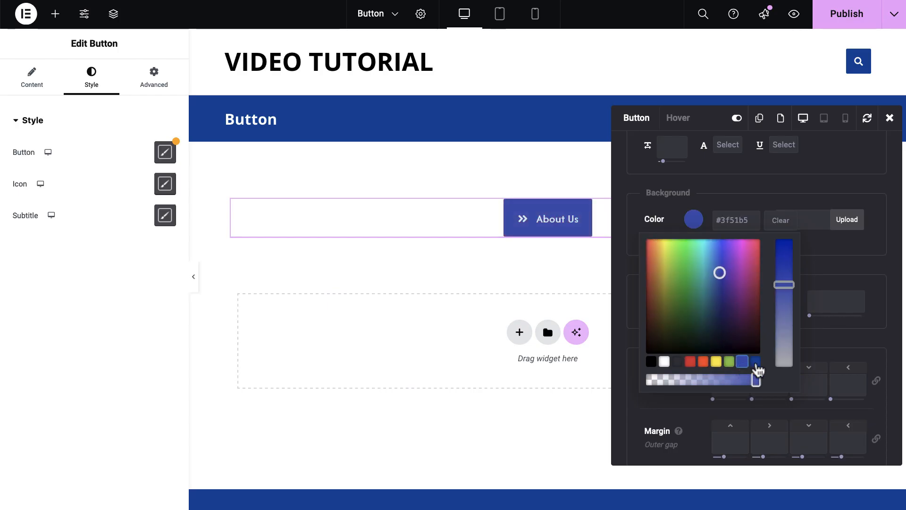
left_click(756, 364)
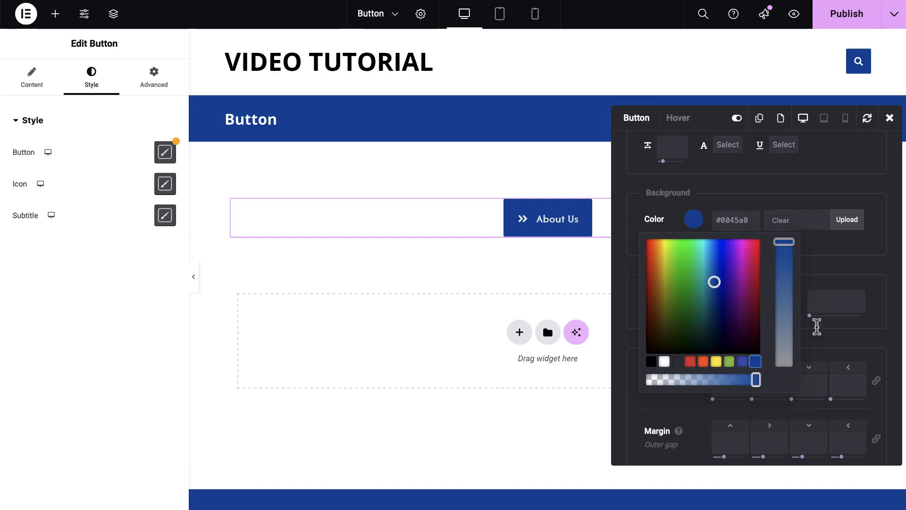
left_click(860, 271)
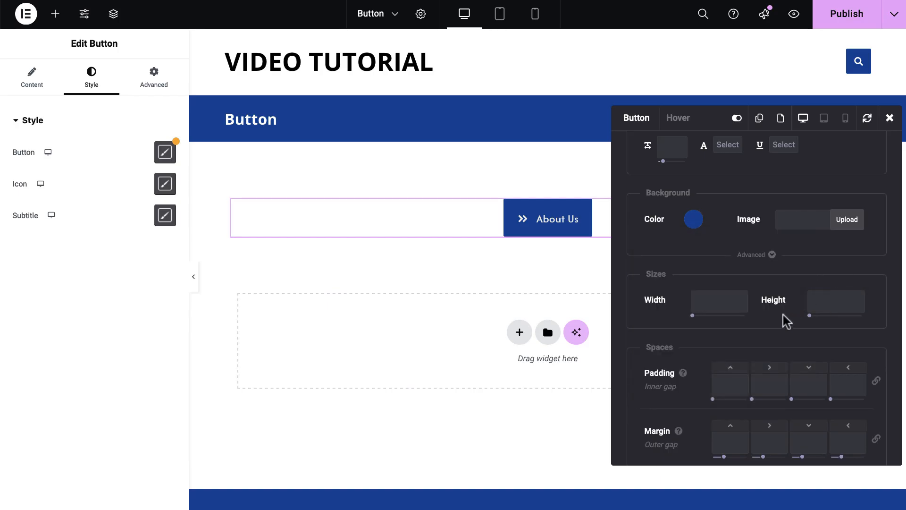
Step: Set the button's padding to 10px top and bottom and 35px left and right, and its margin to 10px on all sides
scroll(784, 321, "down", 3)
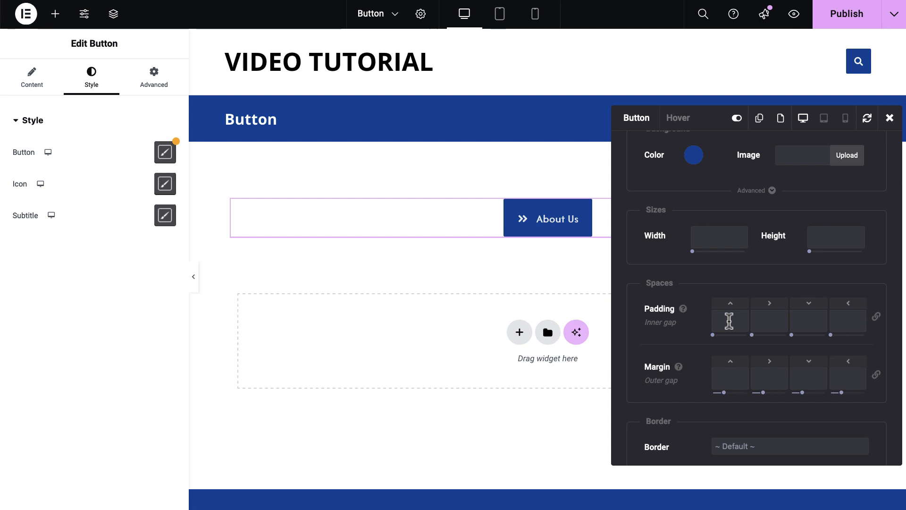
left_click(730, 321)
type("10")
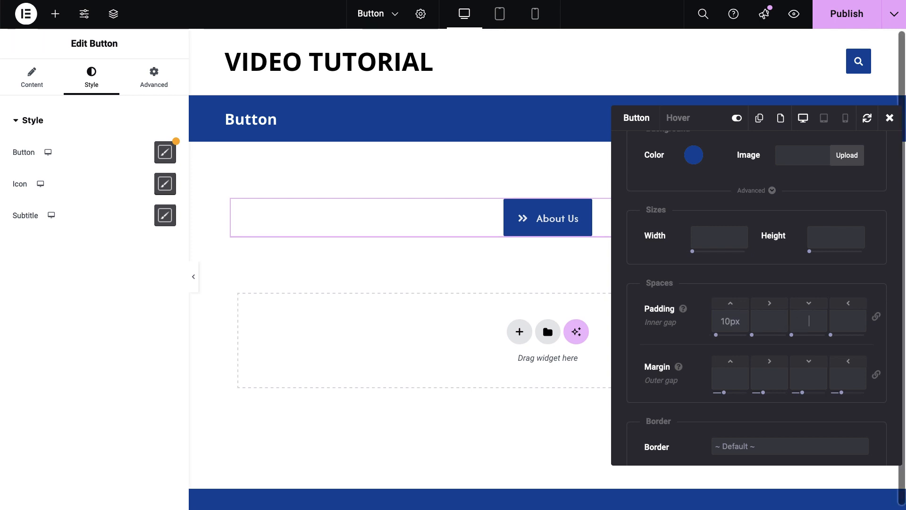
left_click(770, 321)
type("3")
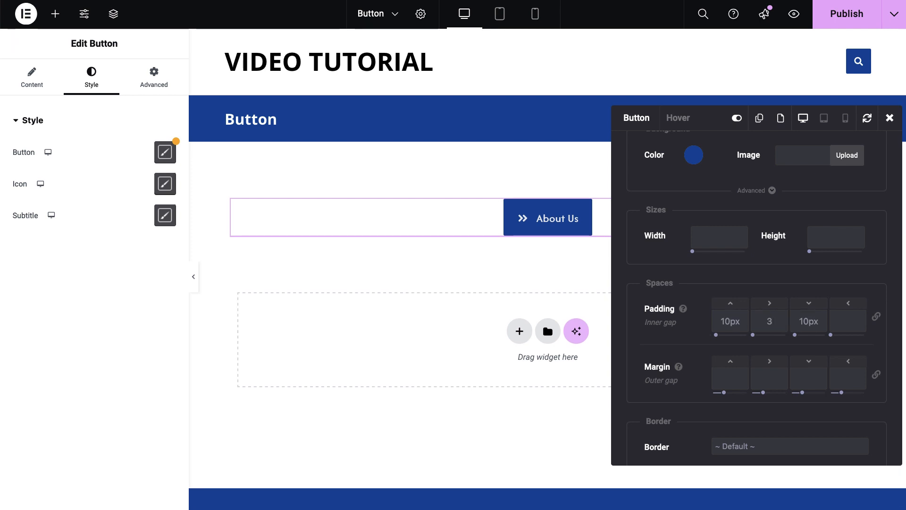
type("5")
left_click(848, 321)
type("35")
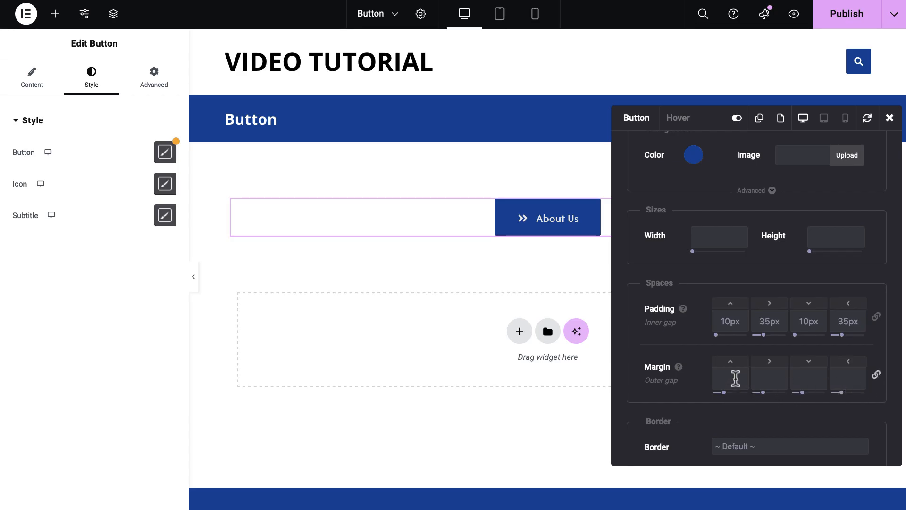
left_click(735, 378)
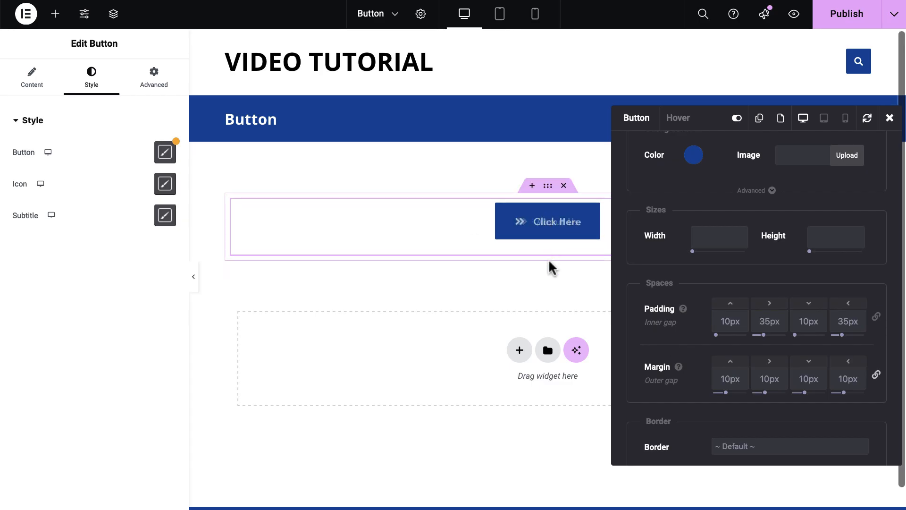
Step: Give the button a solid border with a width of 3px on all sides
scroll(654, 356, "down", 3)
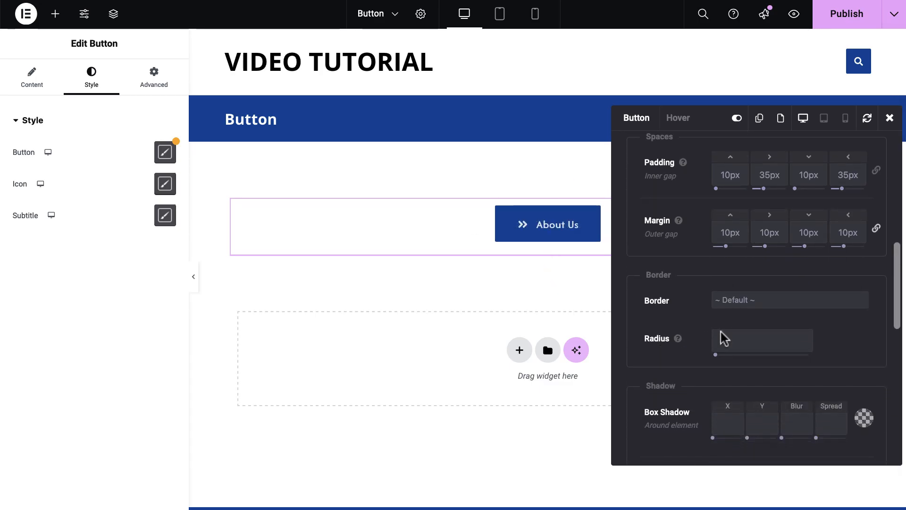
left_click(737, 302)
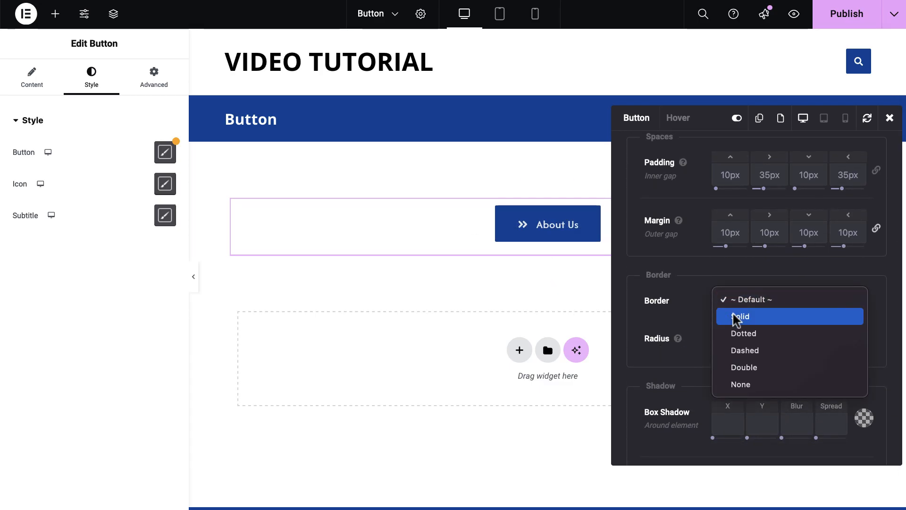
left_click(736, 319)
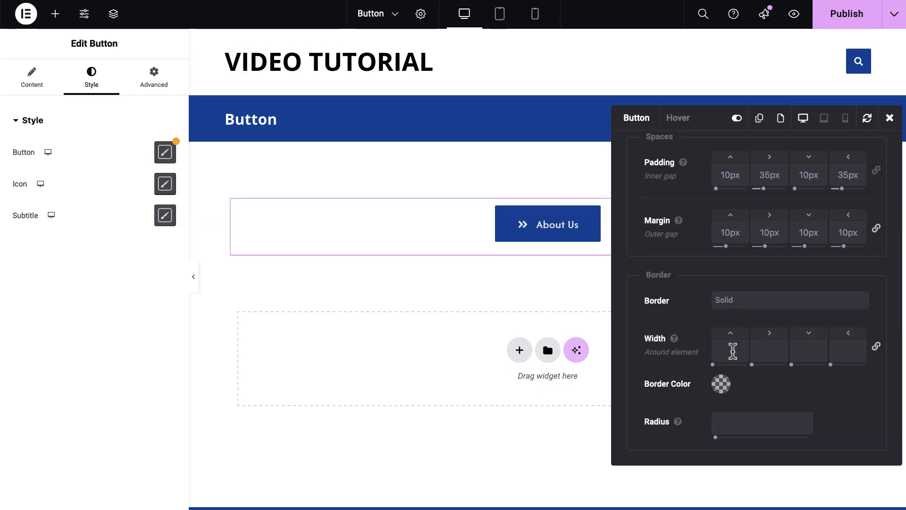
left_click(733, 350)
type("3")
Step: Try red #e53935 and black #000000 as the button's border color, and clear the border color
scroll(697, 338, "down", 2)
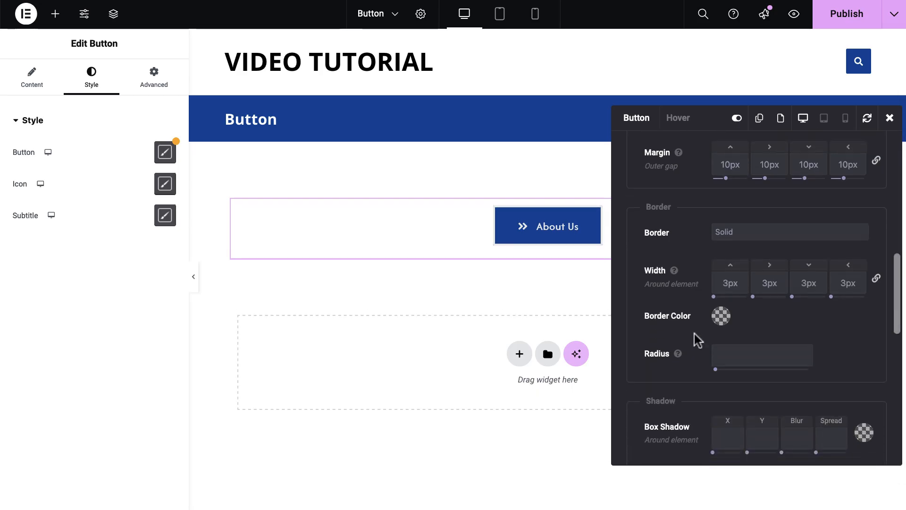
left_click(722, 311)
scroll(732, 394, "down", 2)
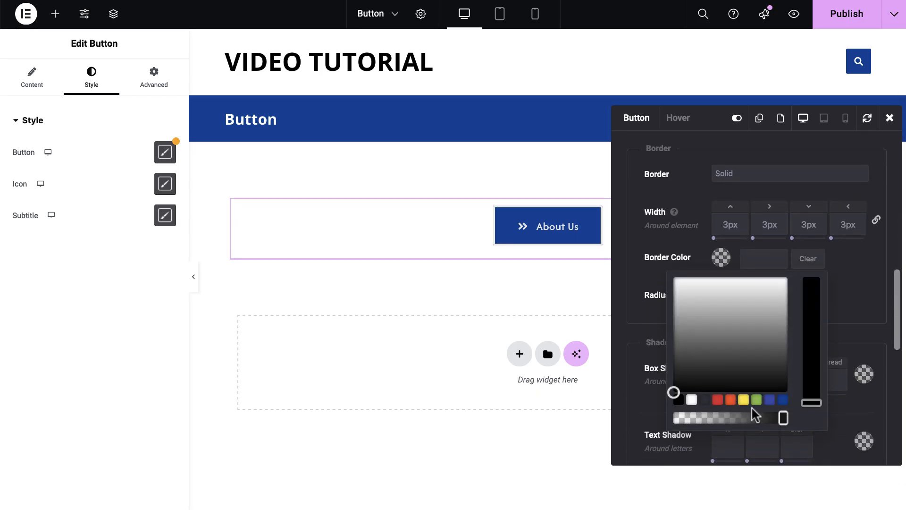
left_click(719, 401)
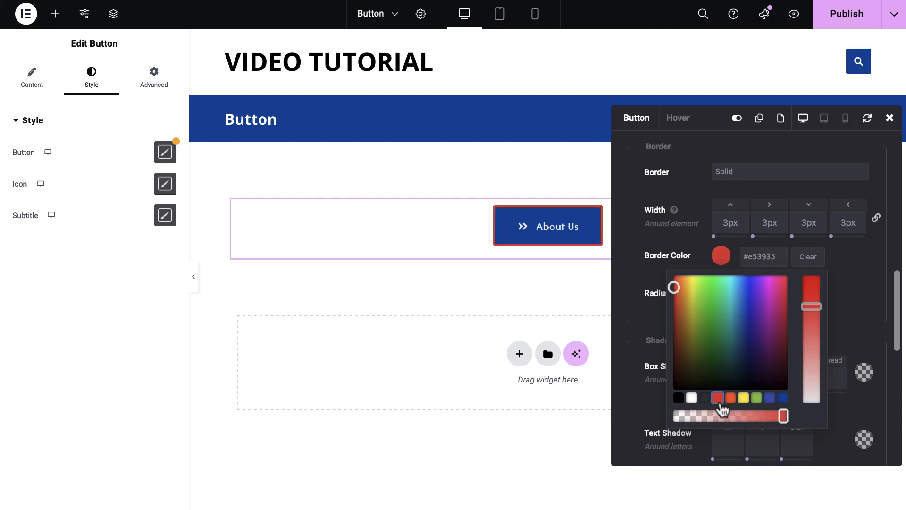
left_click(679, 399)
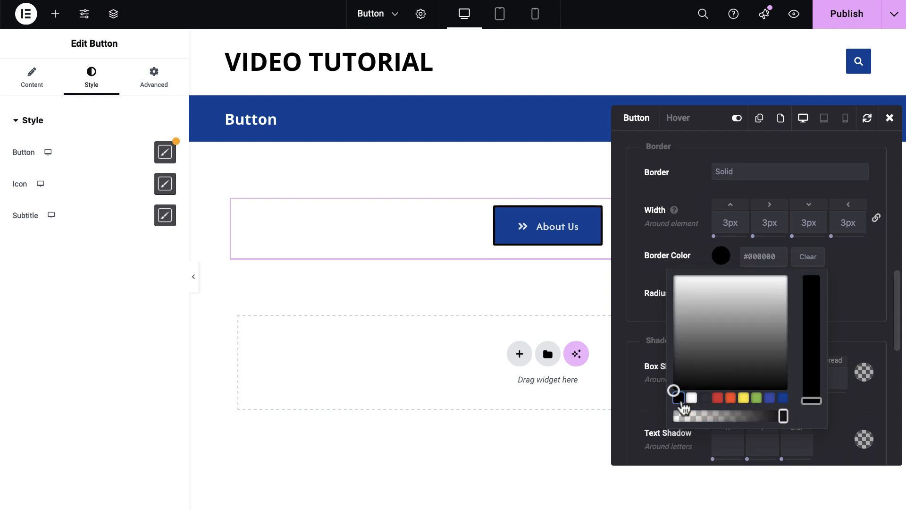
left_click(809, 256)
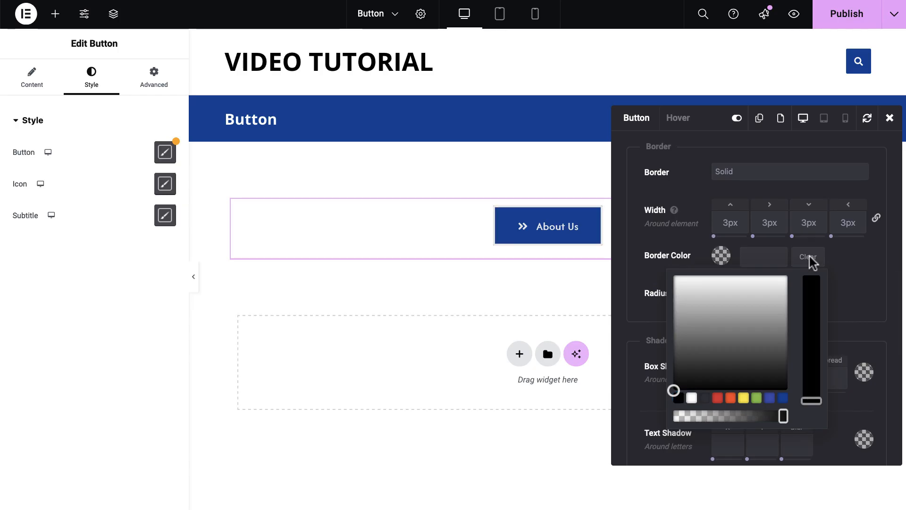
left_click(858, 276)
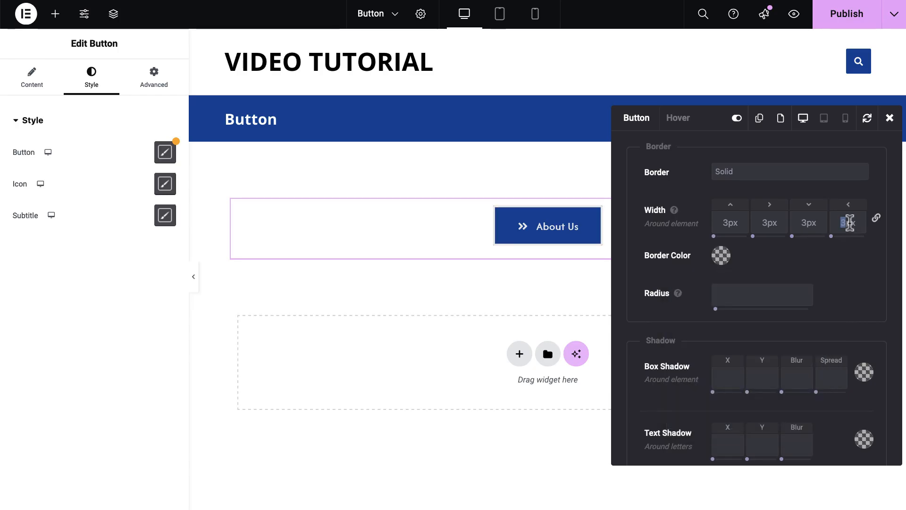
Step: Unlink the border widths, clear them on every side, and set only the left border width to 5px
left_click_drag(850, 222, 865, 220)
left_click_drag(721, 223, 746, 222)
key("BackSpace")
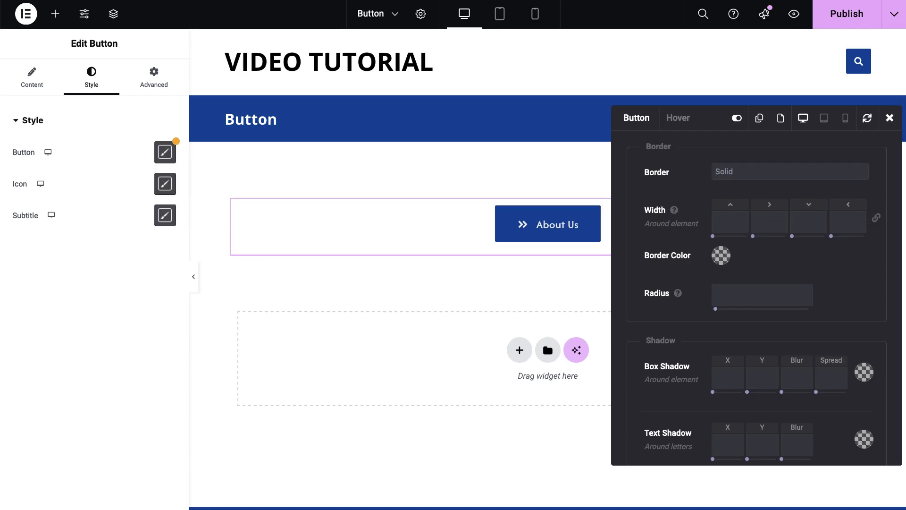
Step: Try red as the color of the left border, and set it to black #000000
left_click(720, 256)
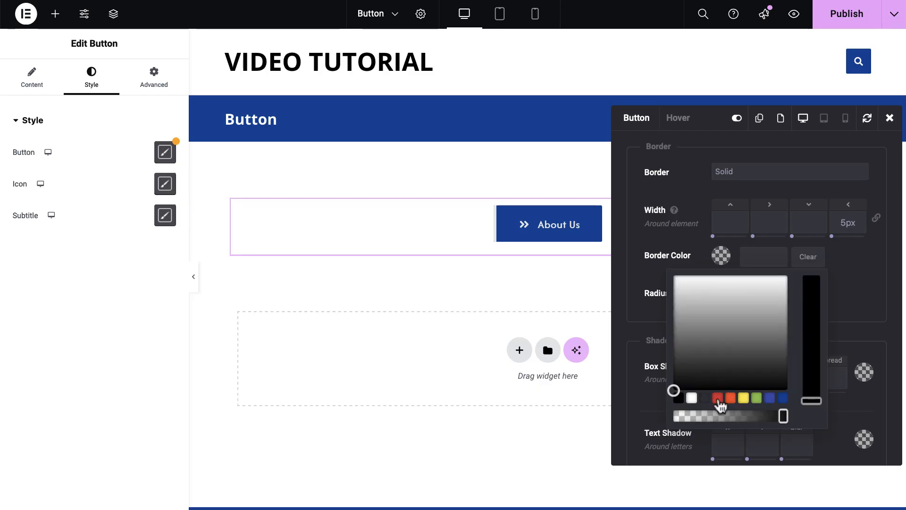
left_click(717, 398)
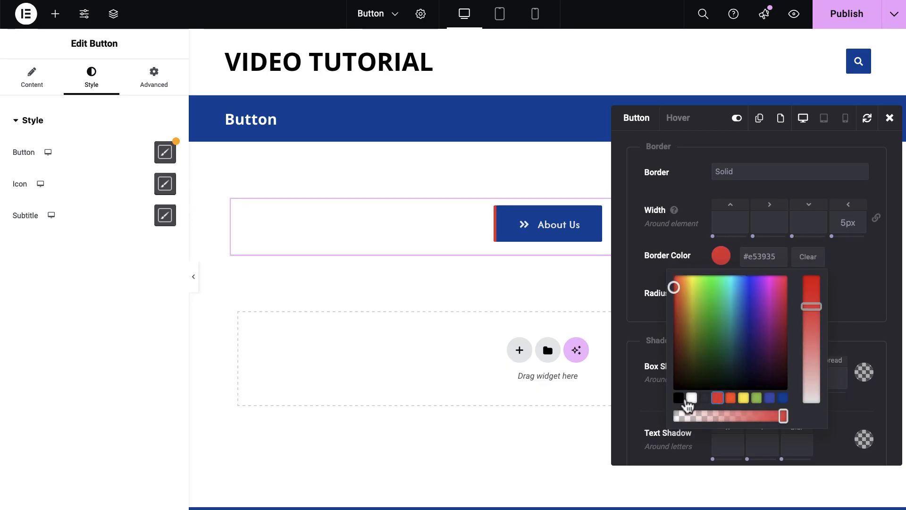
left_click(680, 399)
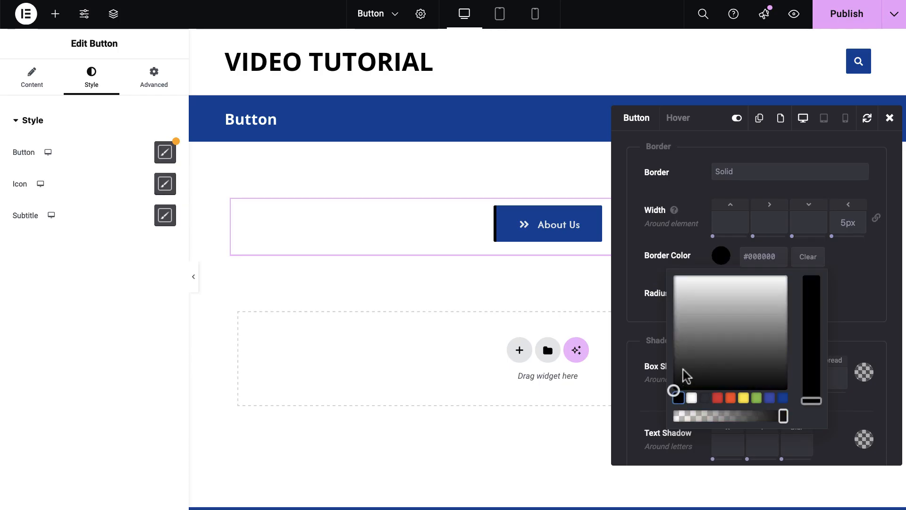
Step: Set the color of the button's left border to dark gray #1e1e1e
left_click_drag(685, 375, 667, 377)
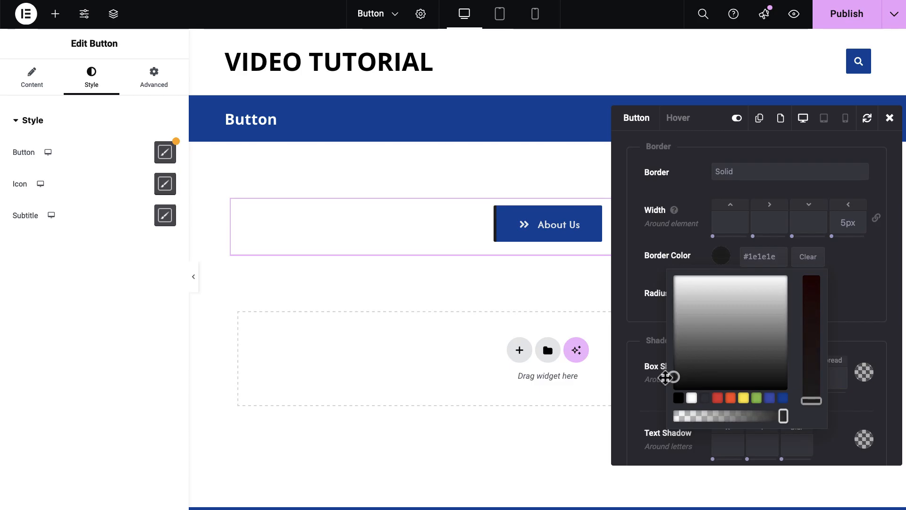
left_click(666, 379)
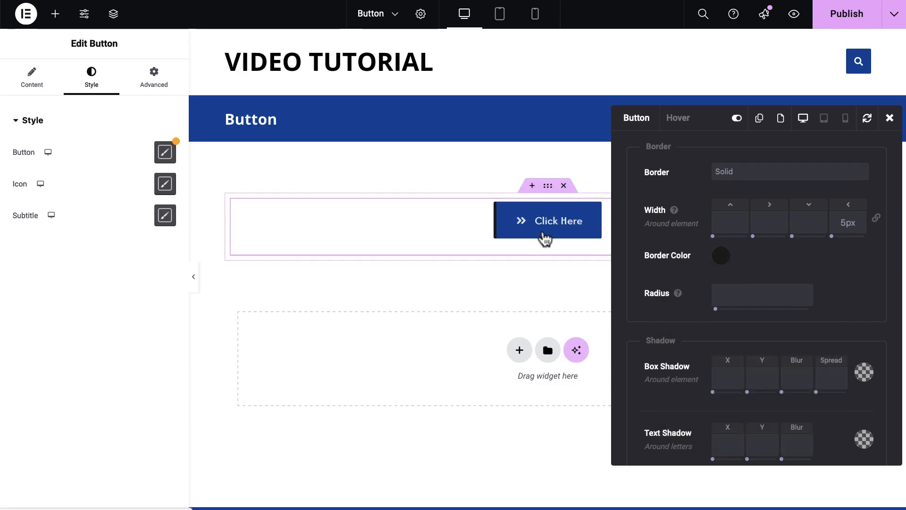
scroll(853, 257, "down", 3)
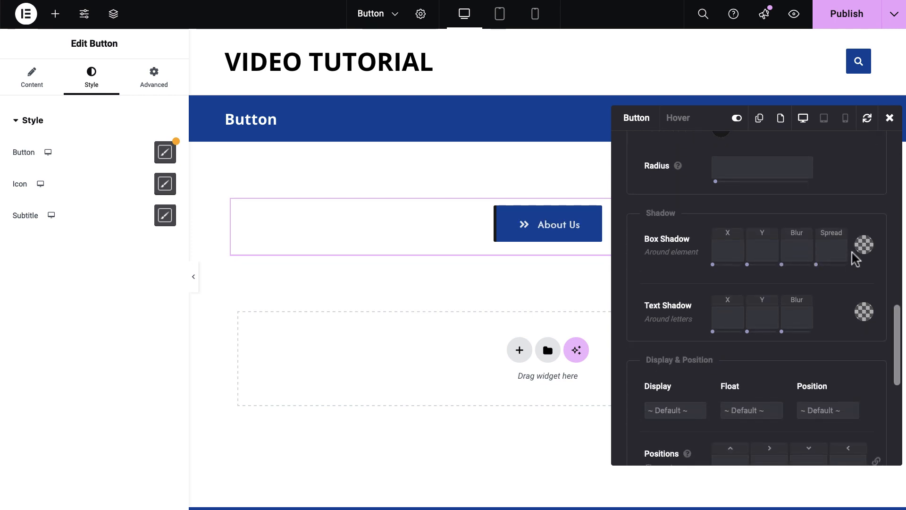
Step: Set the button's hover background color to green #8bc34a
left_click(679, 119)
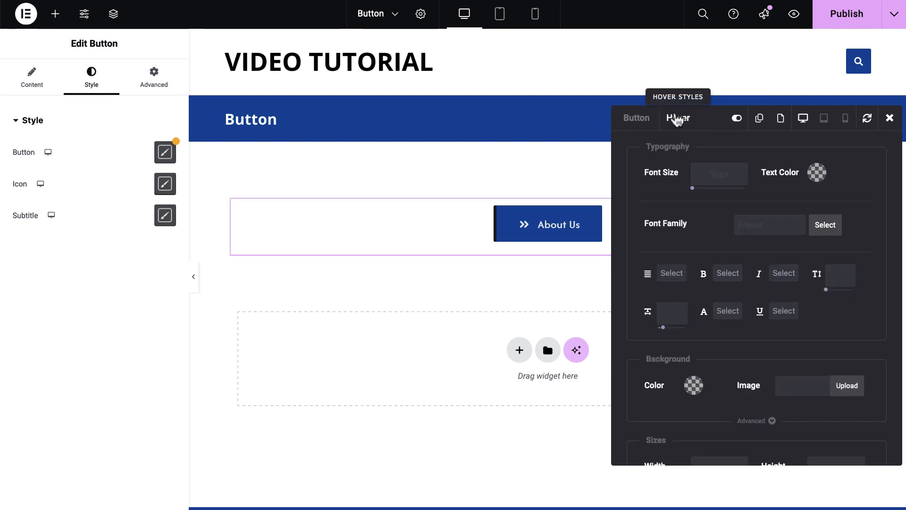
scroll(690, 249, "down", 1)
scroll(689, 255, "down", 3)
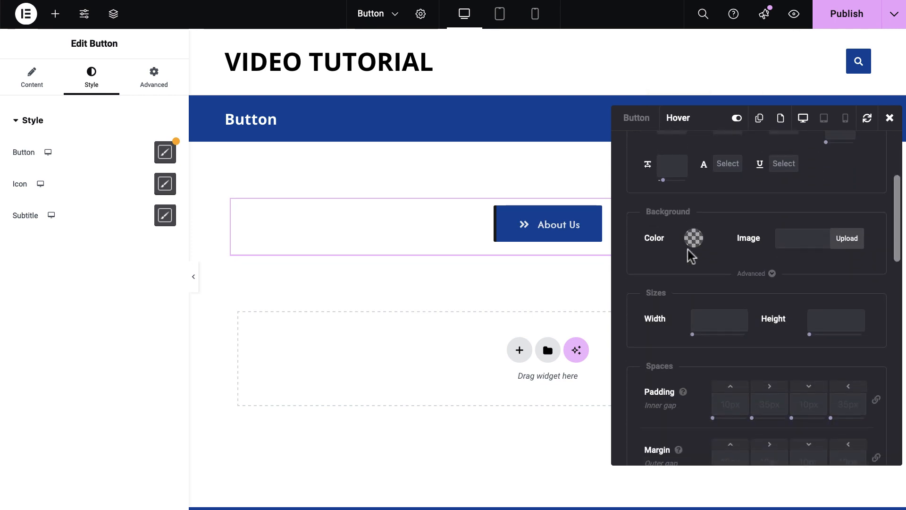
left_click(694, 232)
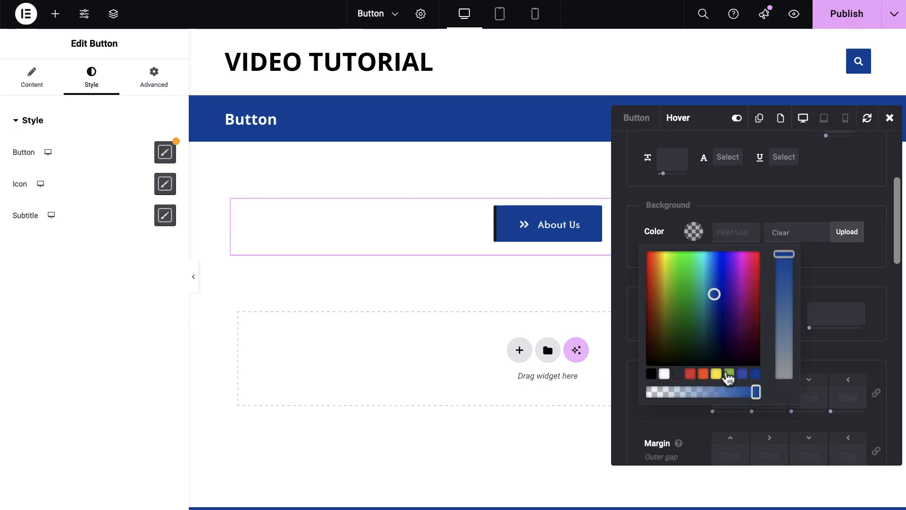
left_click(730, 374)
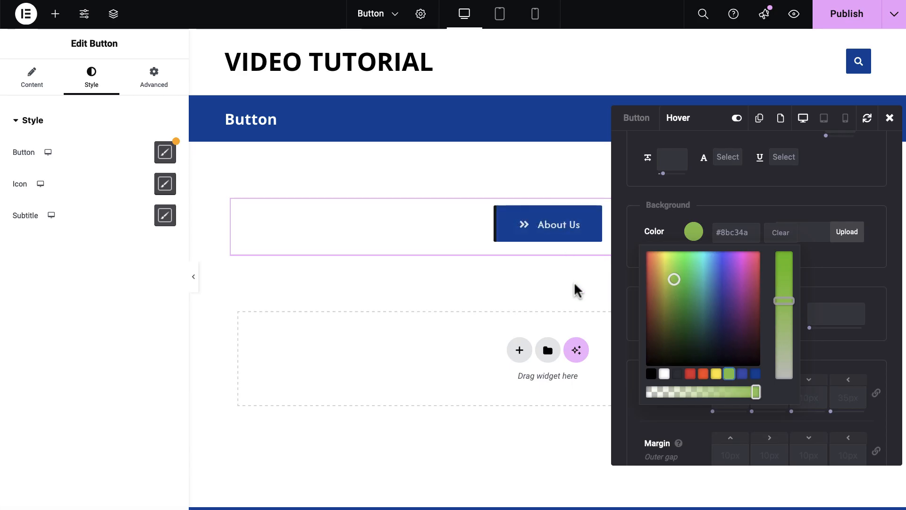
left_click(833, 284)
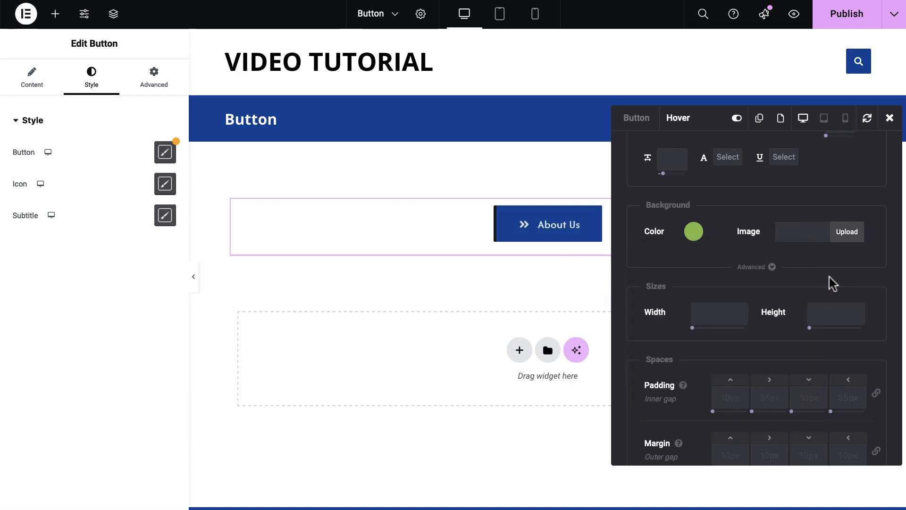
Step: Give the button's hover state a solid border with a left width of 7px
scroll(833, 283, "down", 6)
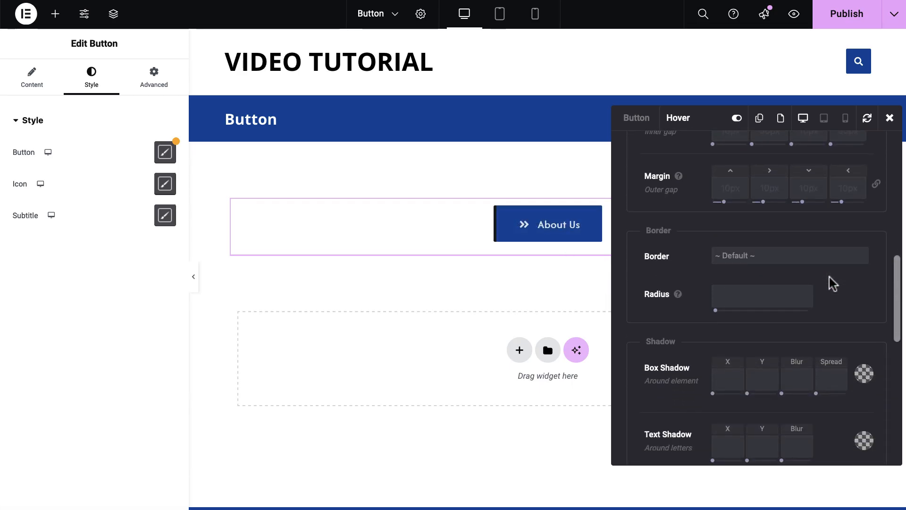
left_click(820, 258)
left_click(816, 271)
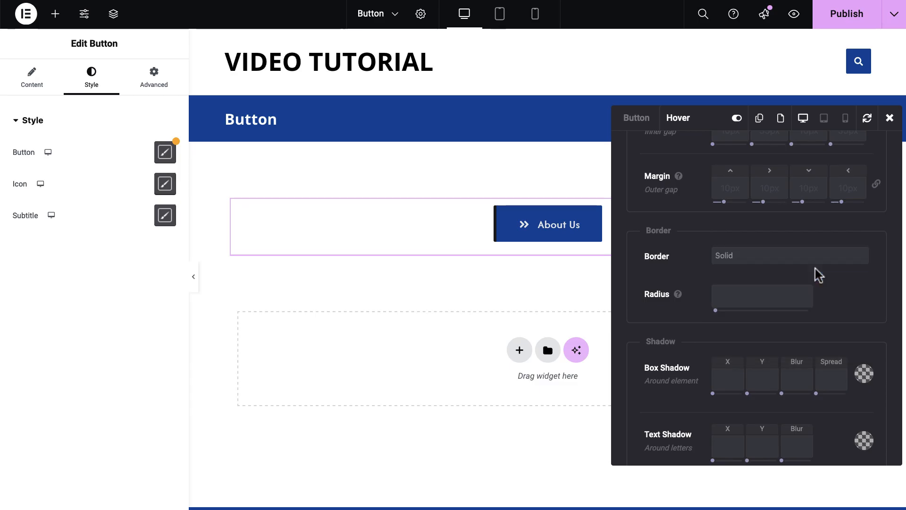
left_click(842, 306)
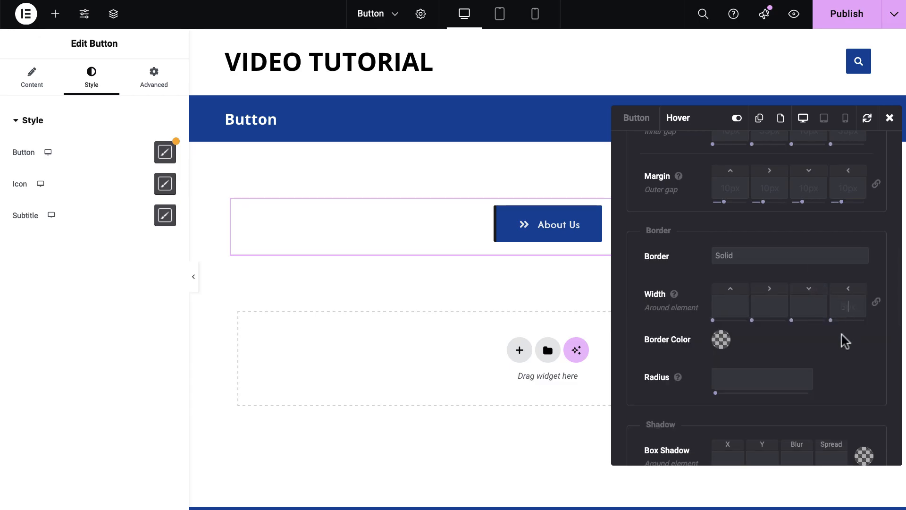
type("7px")
mouse_move(567, 241)
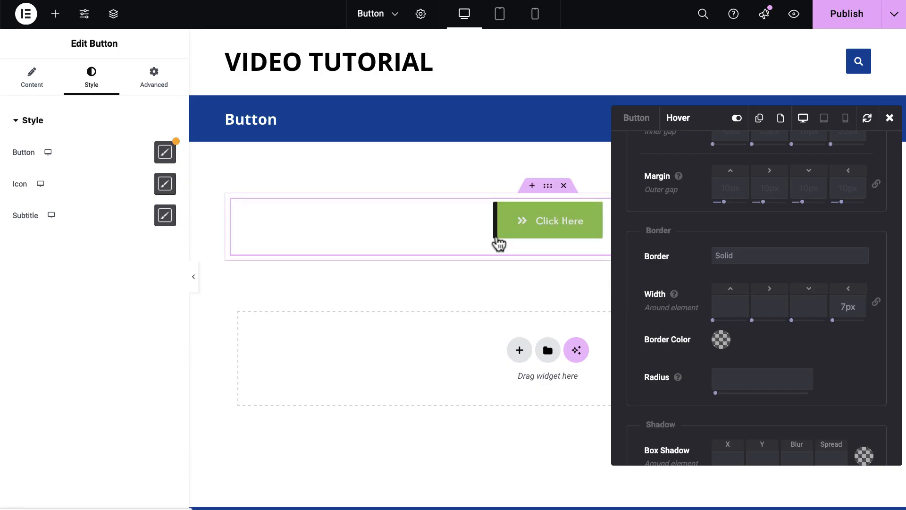
Step: Set the button's hover box shadow to X 0px, Y 0px, blur 20px and spread 0px
scroll(748, 350, "down", 2)
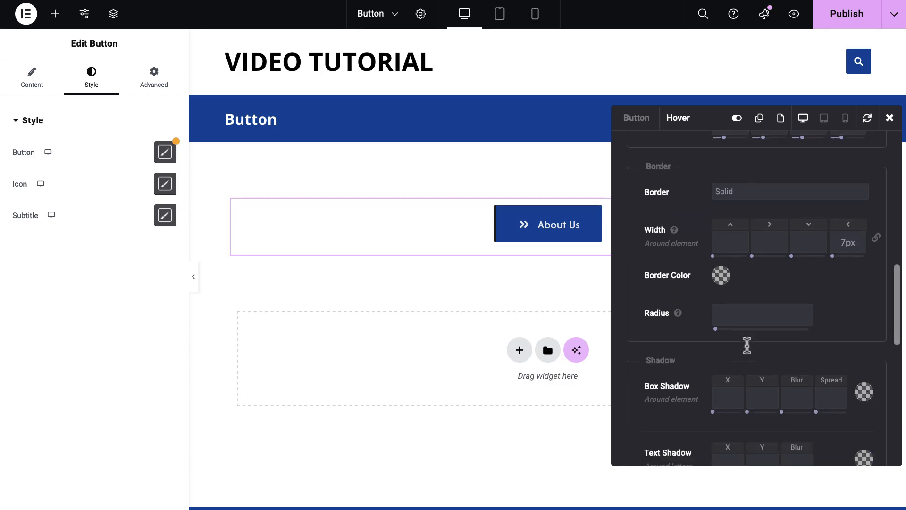
scroll(747, 346, "down", 3)
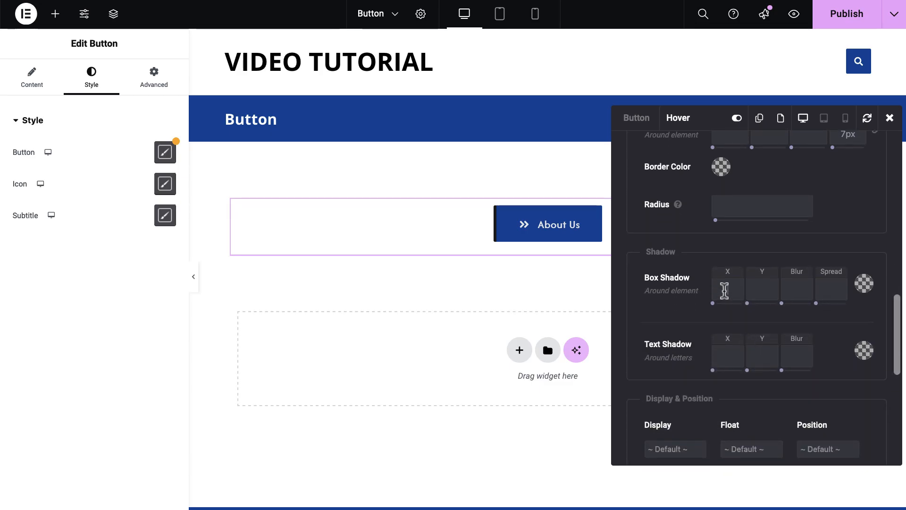
left_click(725, 290)
type("0")
left_click(758, 289)
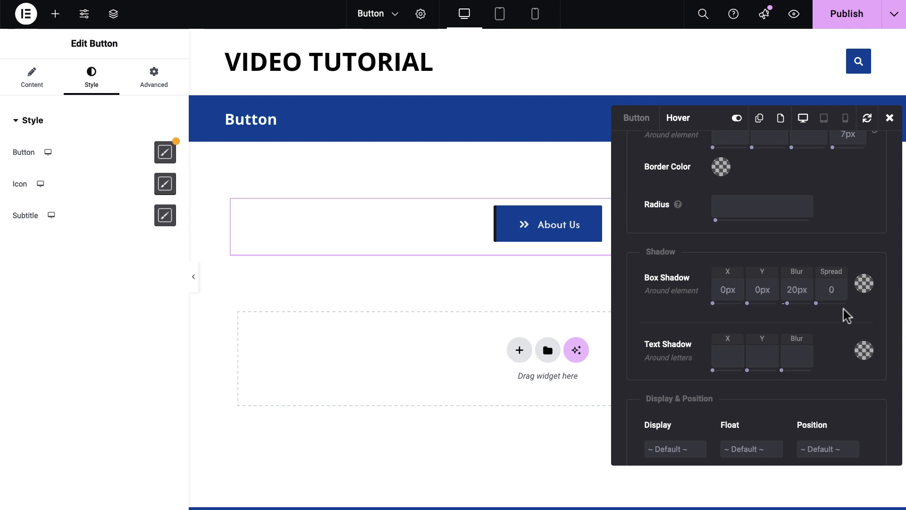
Step: Try a dark gray color for the button's hover box shadow, and set it to light gray #cccccc
left_click(863, 286)
left_click_drag(799, 340, 716, 380)
left_click(615, 282)
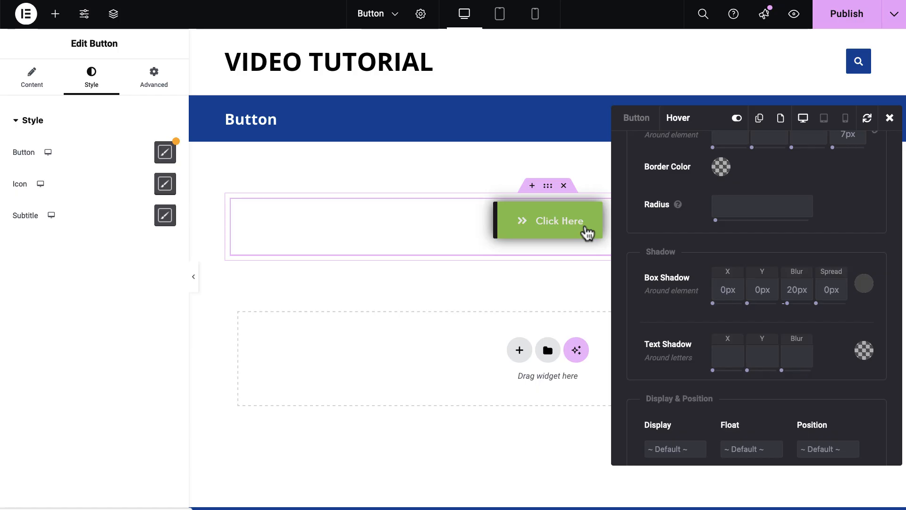
left_click(868, 289)
left_click(733, 324)
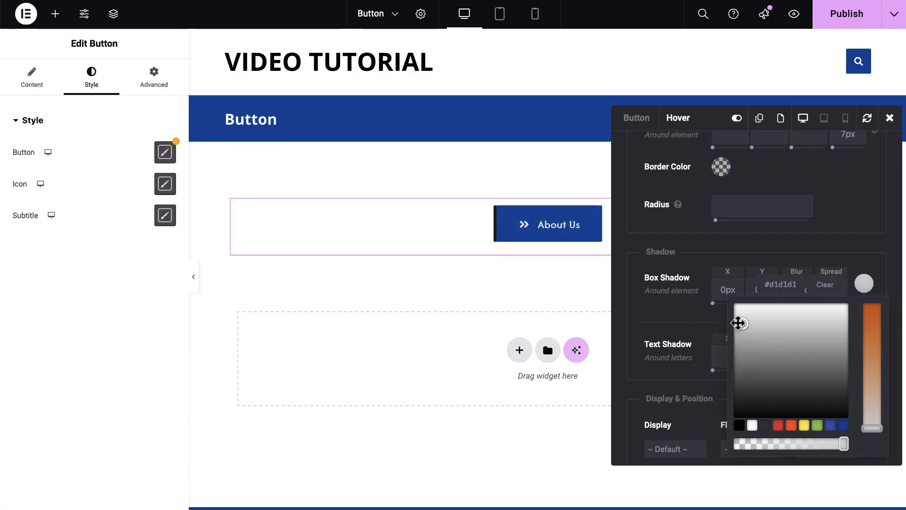
left_click_drag(729, 323, 728, 326)
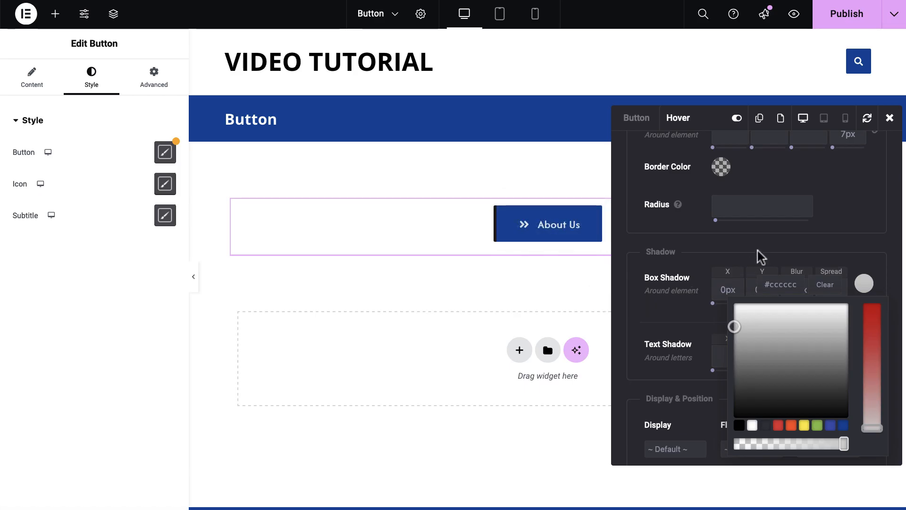
left_click(890, 118)
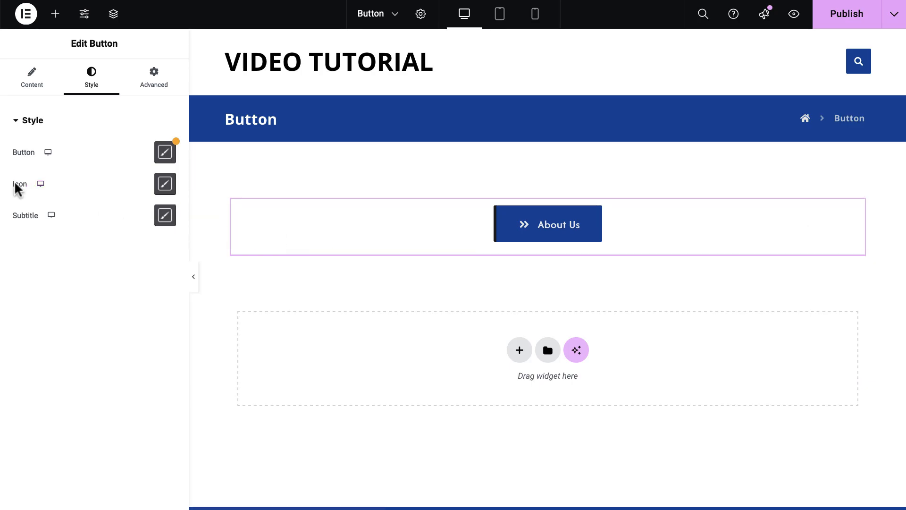
Step: Try yellow #ffeb3b, orange and red #e53935 as the button icon's color, and set it to green #8bc34a
left_click(164, 185)
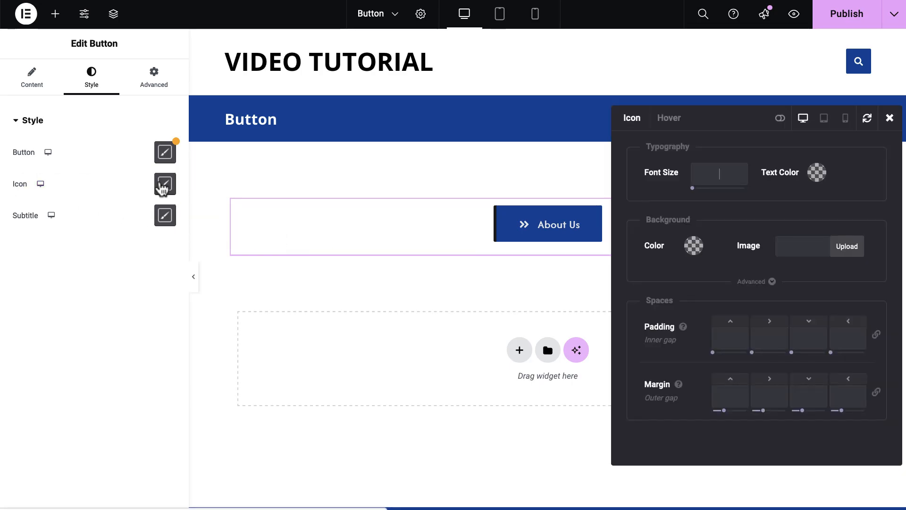
left_click(817, 174)
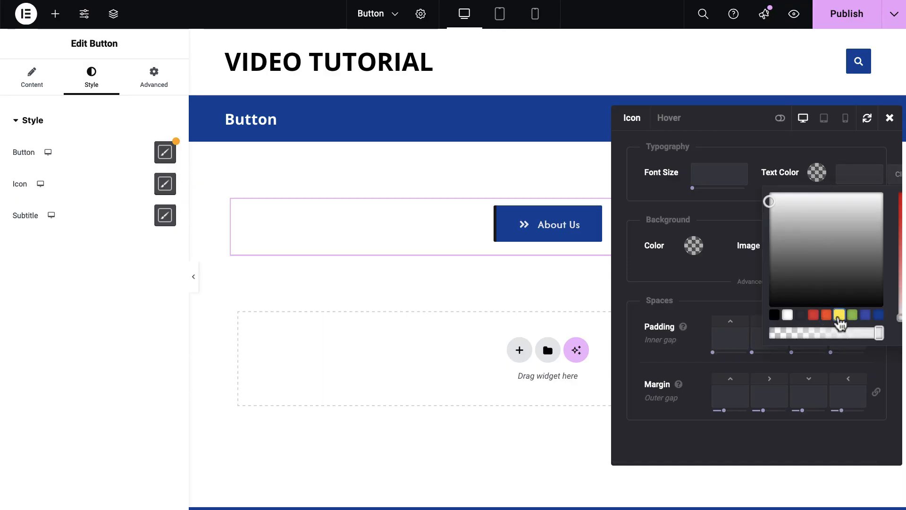
left_click(840, 315)
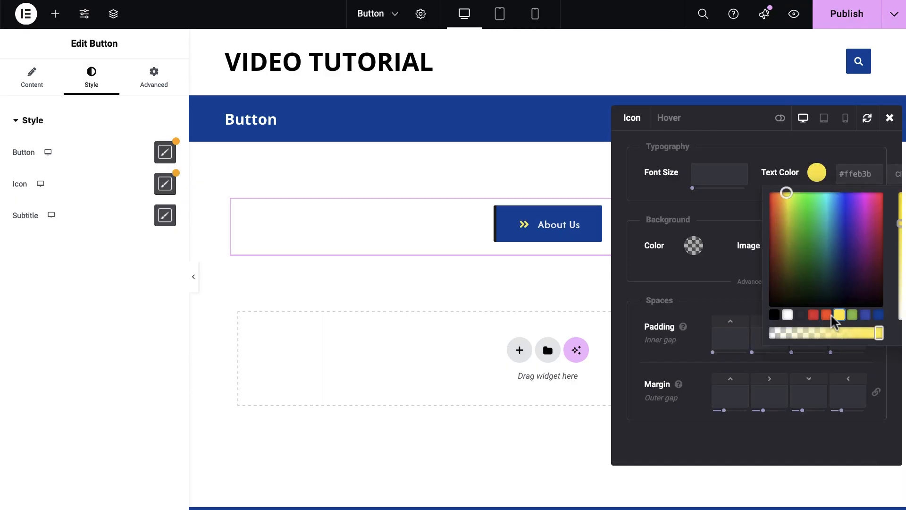
left_click(826, 315)
left_click(813, 315)
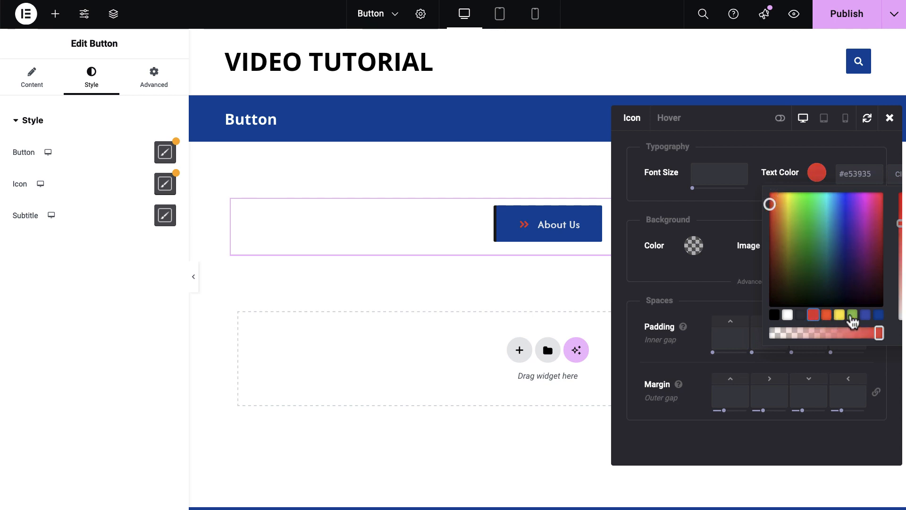
left_click(853, 315)
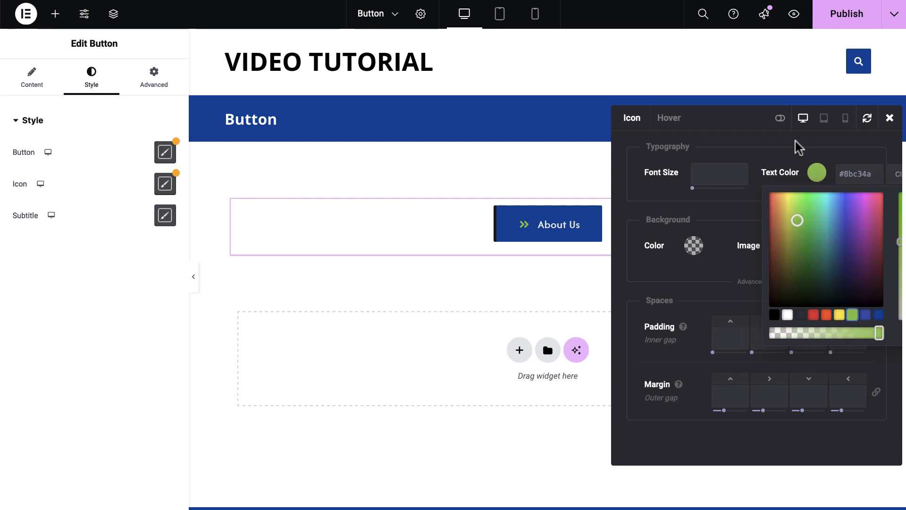
left_click(762, 144)
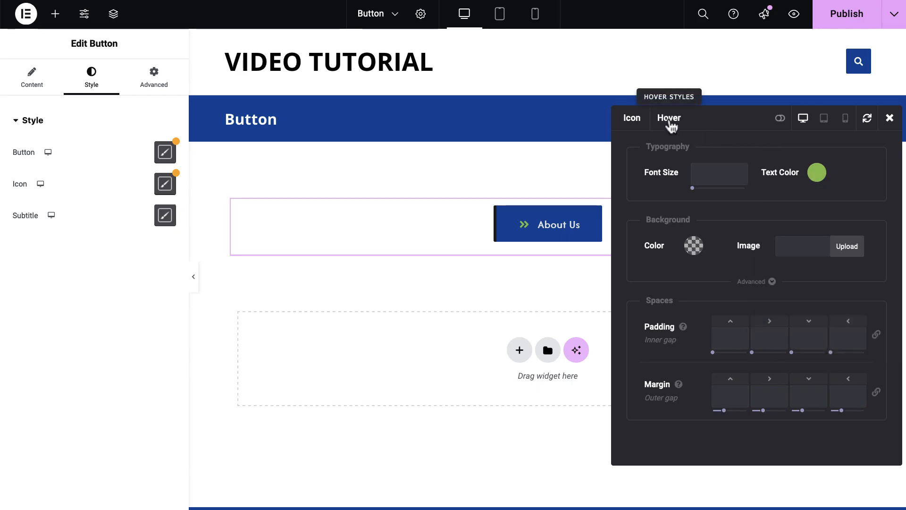
Step: Set the button icon's hover color to blue #3f51b5, and close the icon style options
left_click(817, 173)
left_click(864, 315)
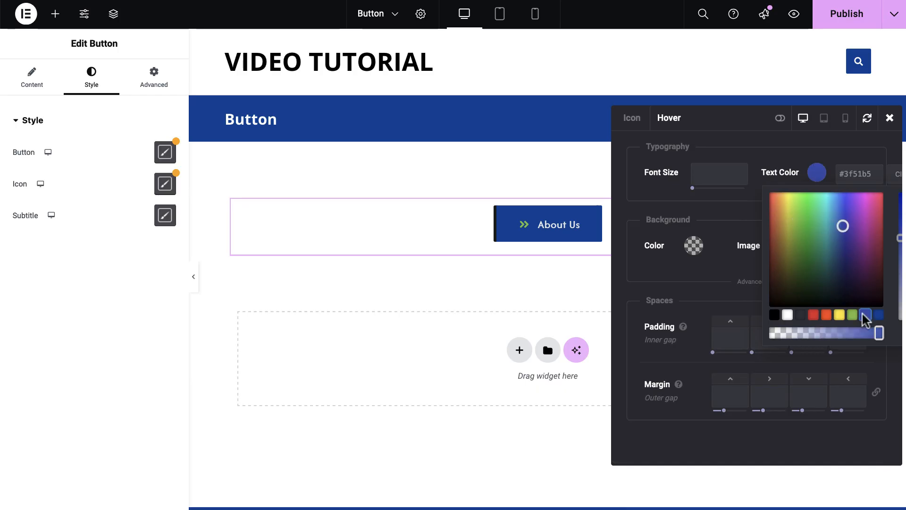
left_click(889, 118)
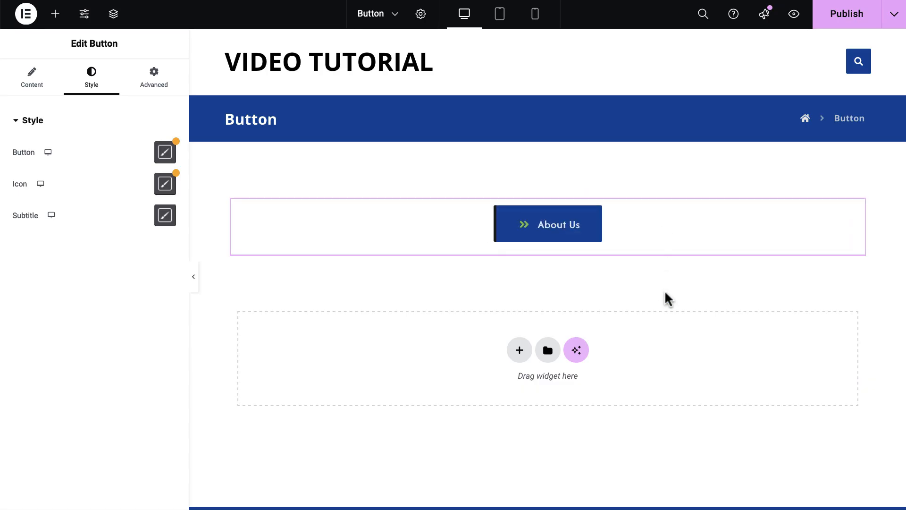
Step: Add a single-column Flexbox container with downward direction below the button
left_click(517, 353)
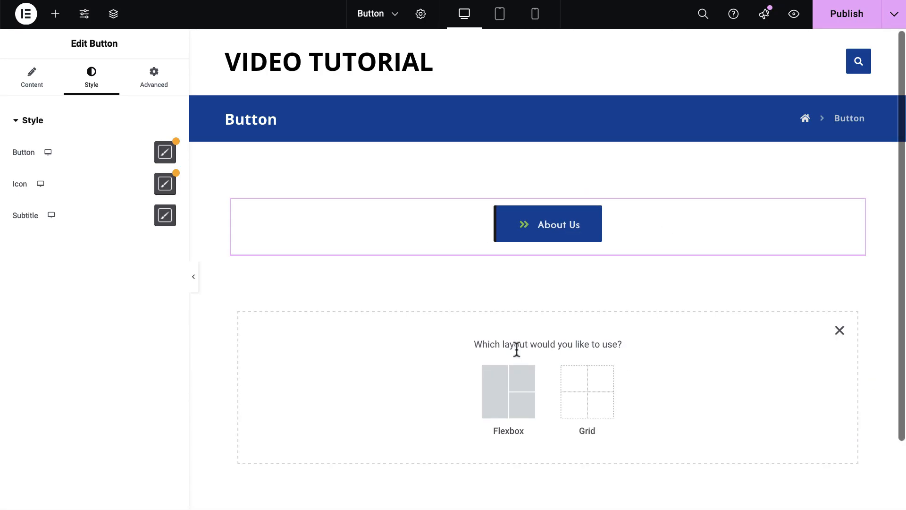
left_click(511, 390)
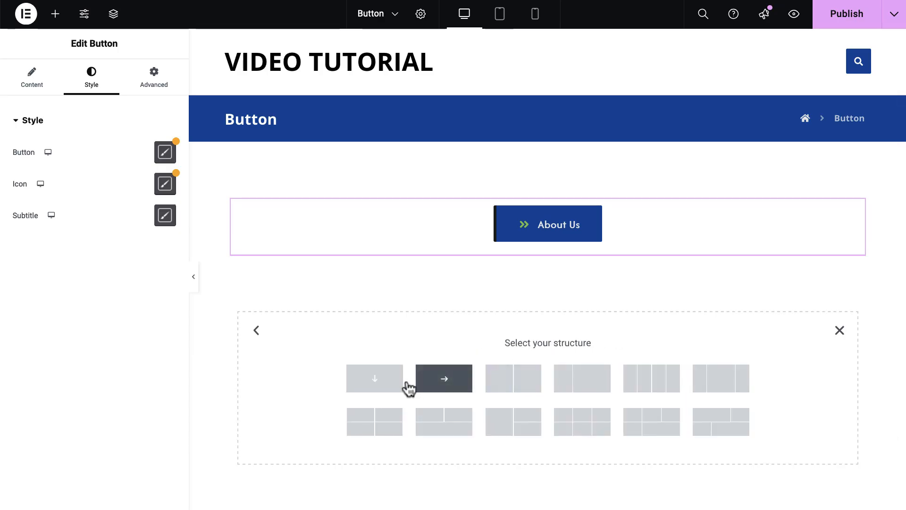
left_click(374, 379)
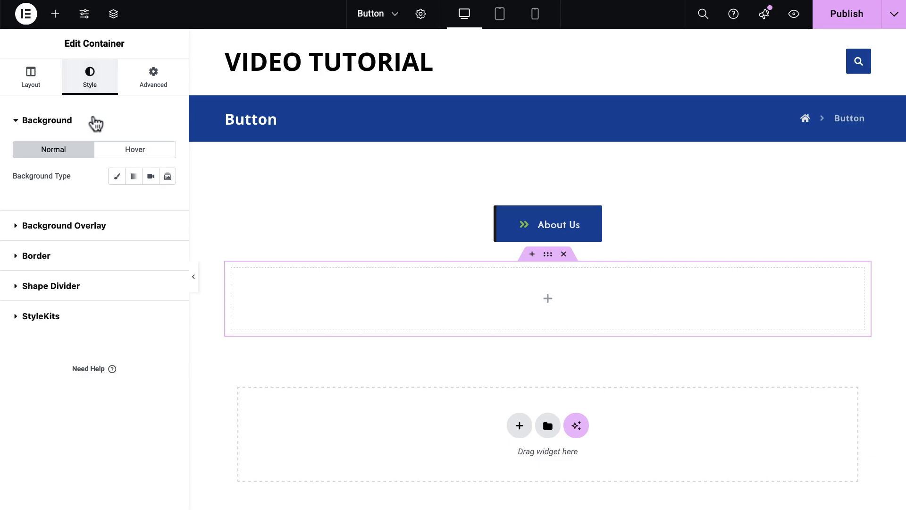
Step: Give the new container a Classic background in light gray #E8E8E8
left_click(118, 177)
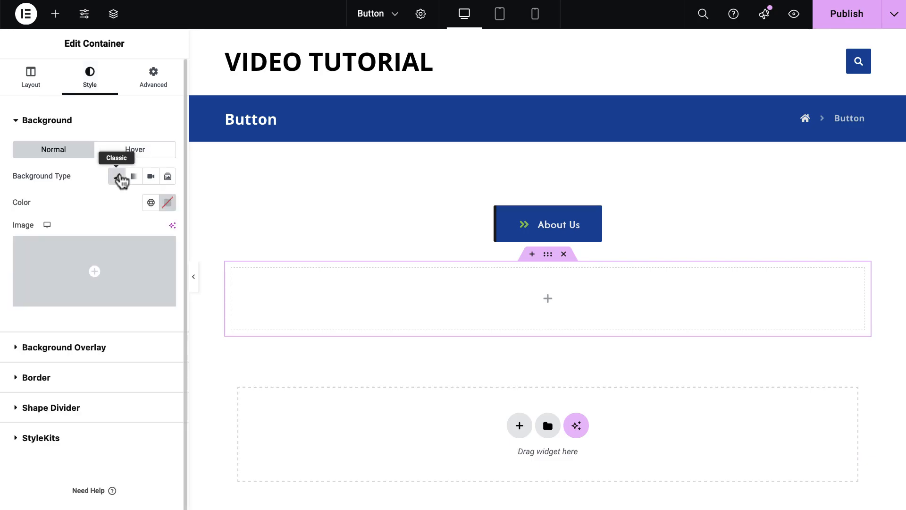
left_click(168, 203)
left_click(96, 263)
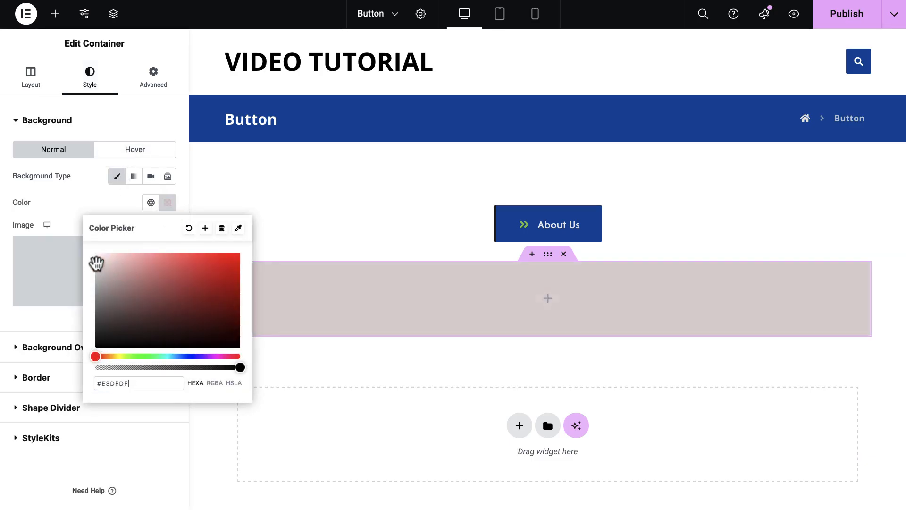
left_click_drag(96, 263, 90, 267)
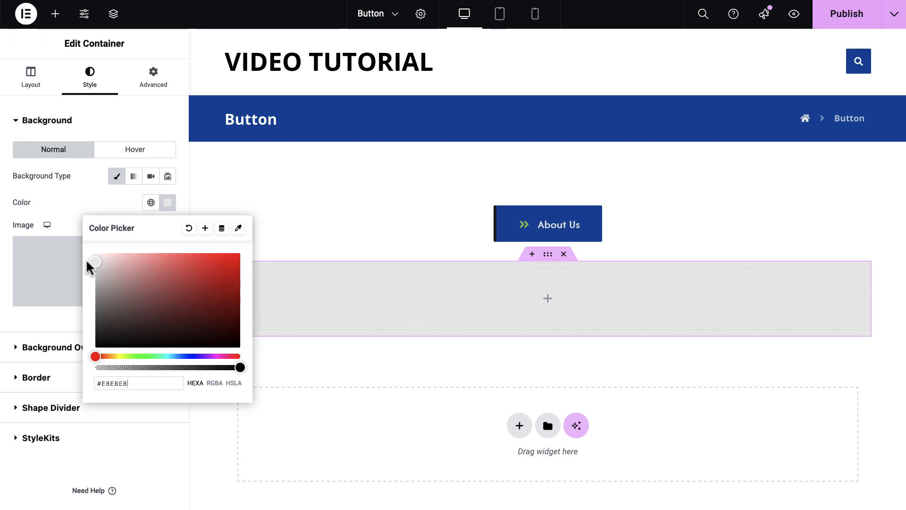
Step: Set the new container's padding to 50 px on all sides
left_click(154, 86)
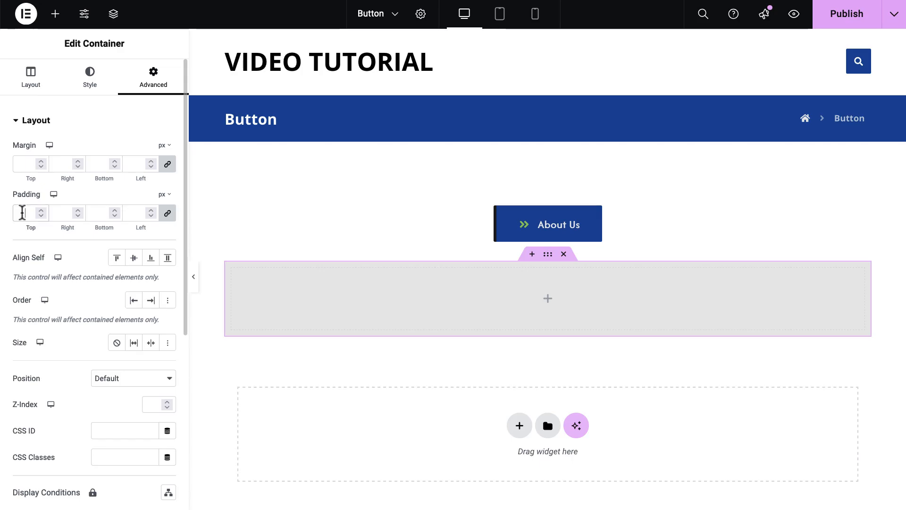
left_click(23, 213)
type("50")
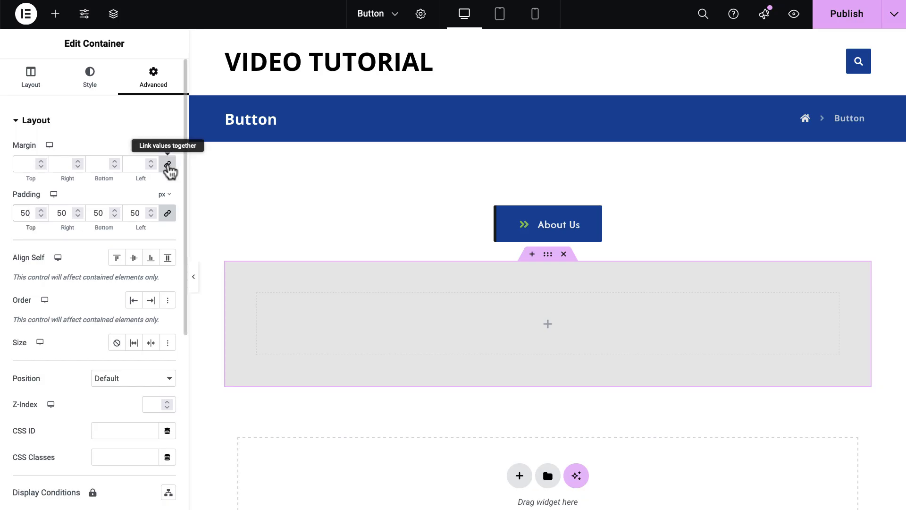
Step: Set only the gray container's top margin to 50 px, leaving its other margins at 0
left_click(35, 166)
type("0")
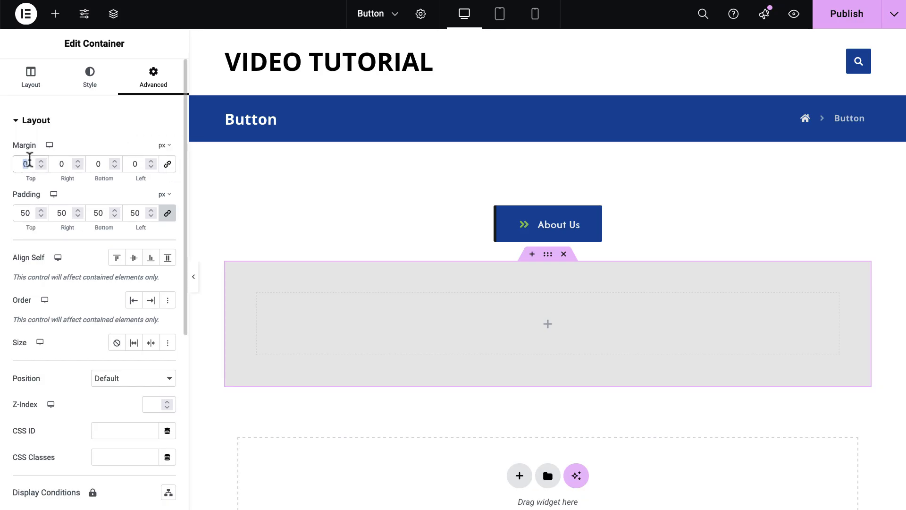
type("50")
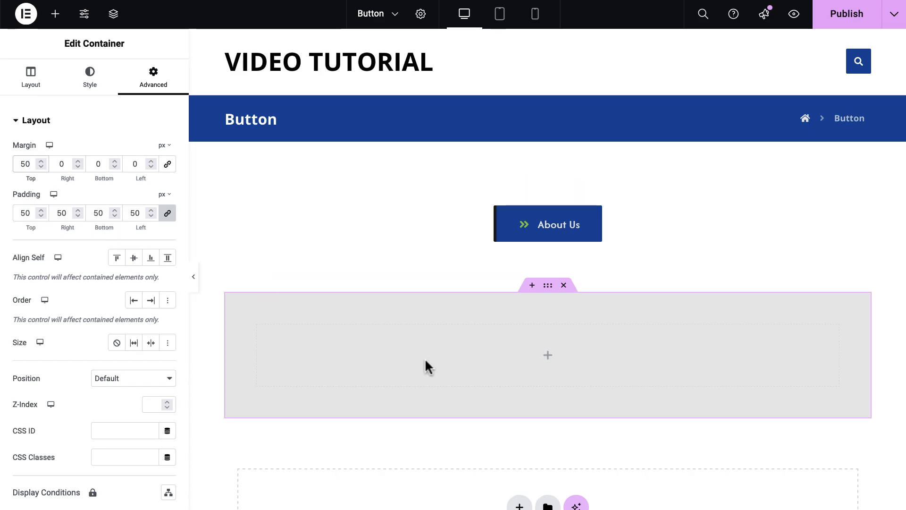
Step: Find the orange-icon Button widget and place it inside the gray container
left_click(548, 357)
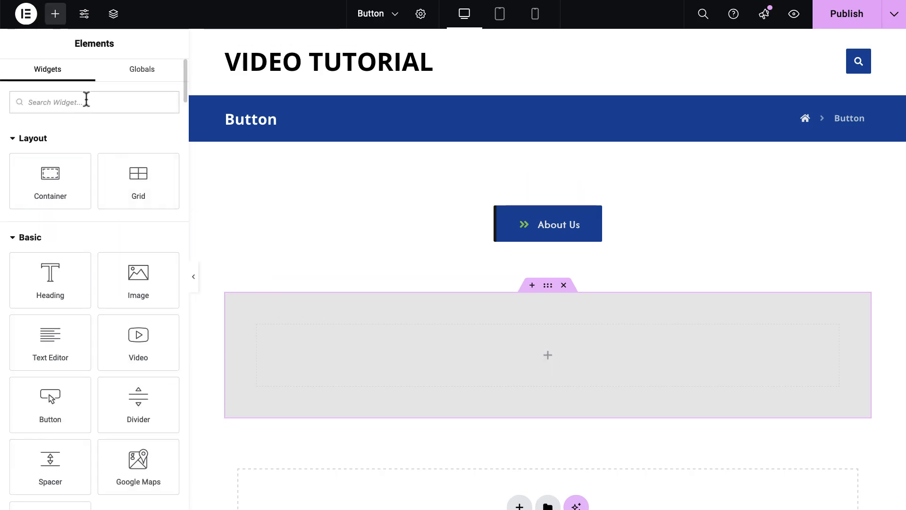
type("but")
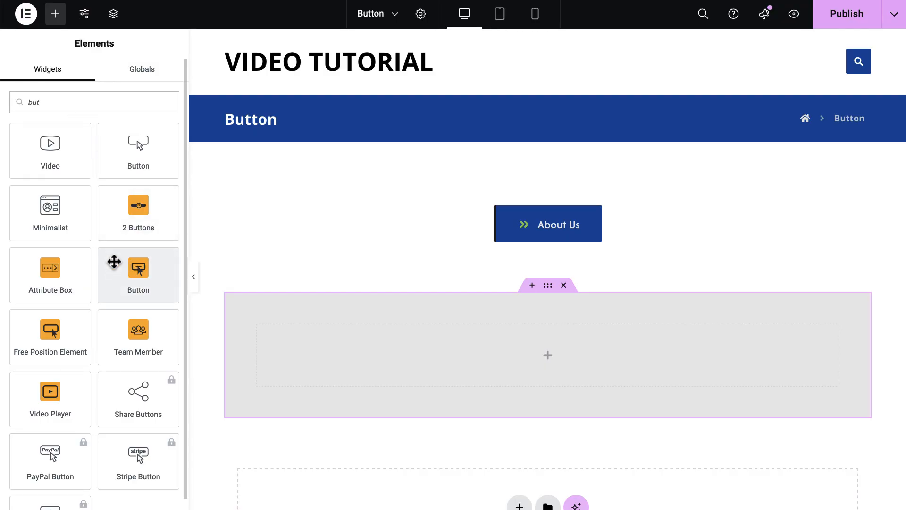
left_click_drag(137, 264, 565, 363)
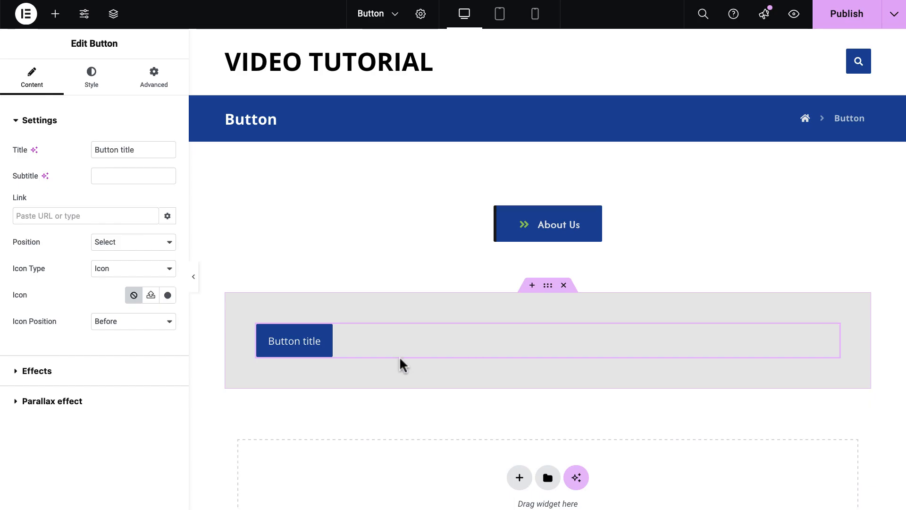
Step: Set the new button's title to "Contact Us" and its subtitle to "Subtitle"
left_click_drag(160, 153, 78, 151)
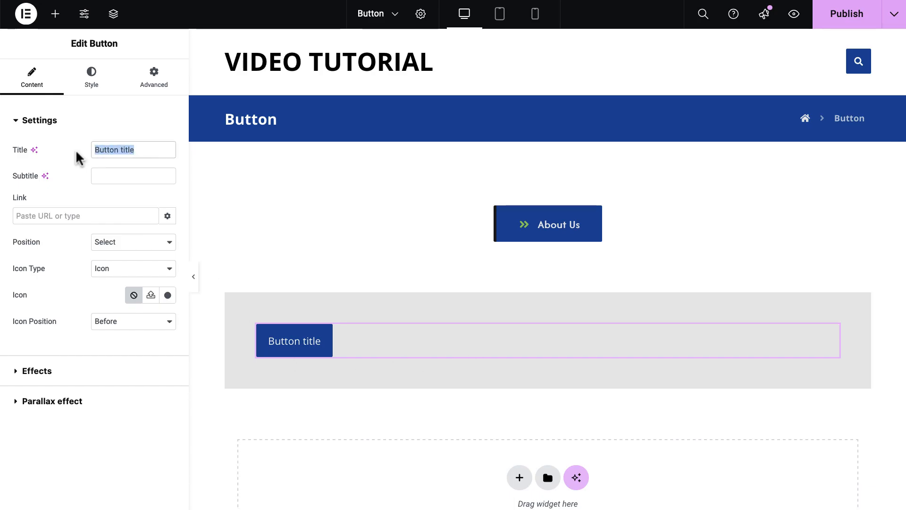
type("Contact")
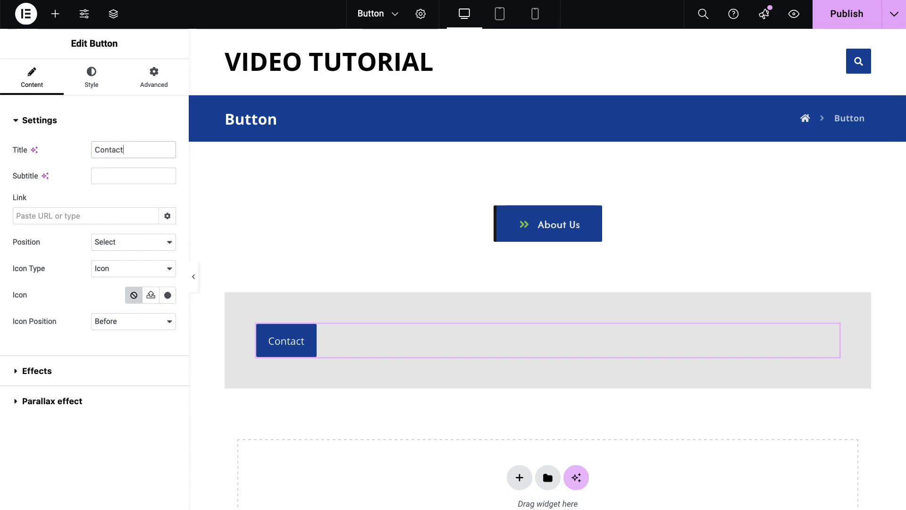
type(" Us")
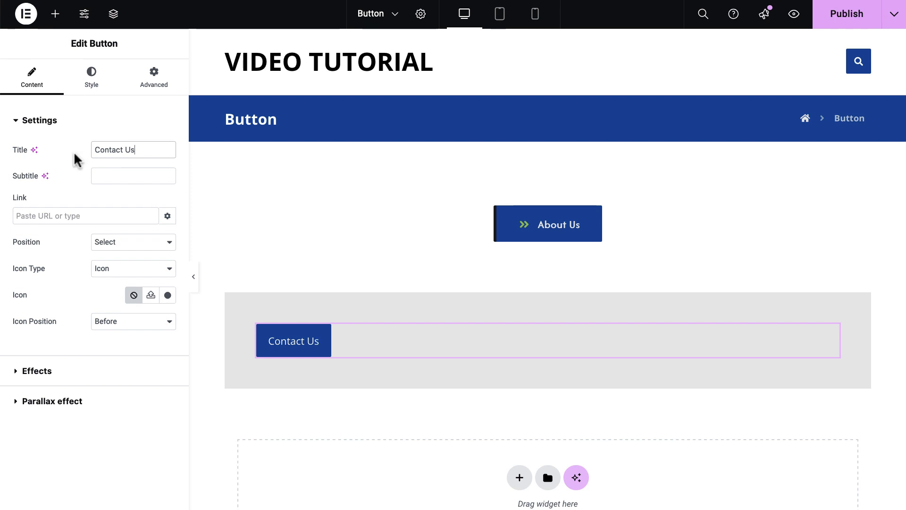
left_click(116, 176)
type("Sub")
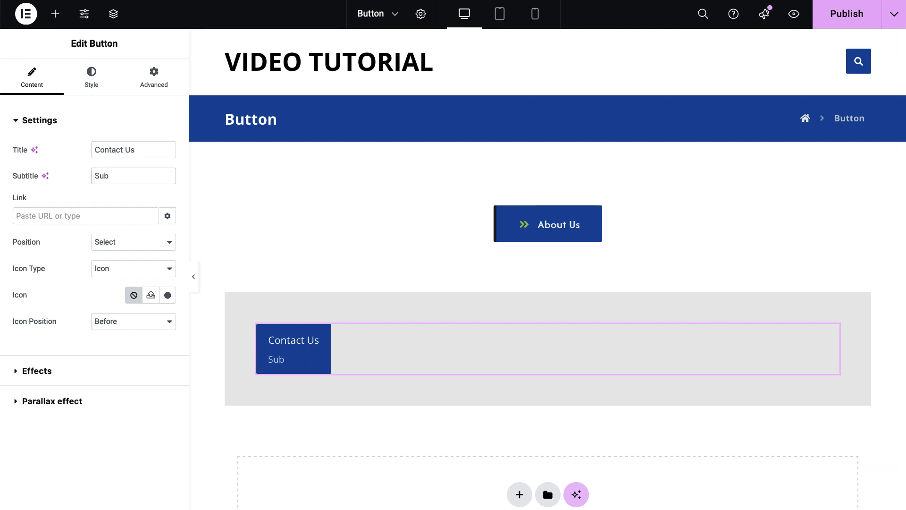
type("title")
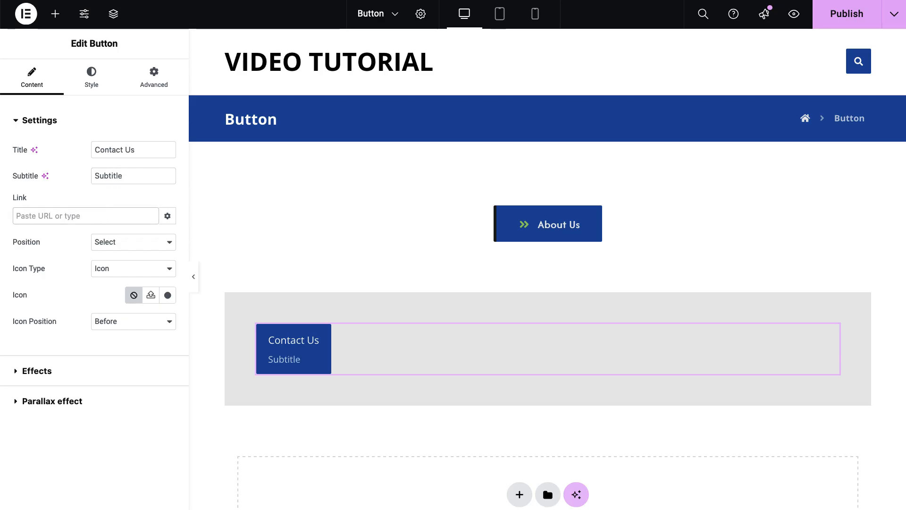
Step: Link the Contact Us button to Sample Page and set its position to Center
key("Tab")
type("sa")
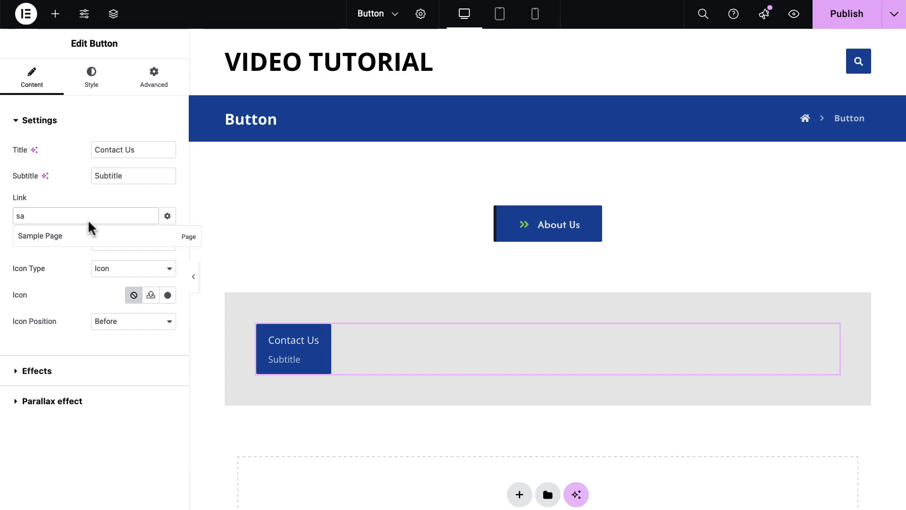
left_click(66, 236)
left_click(130, 242)
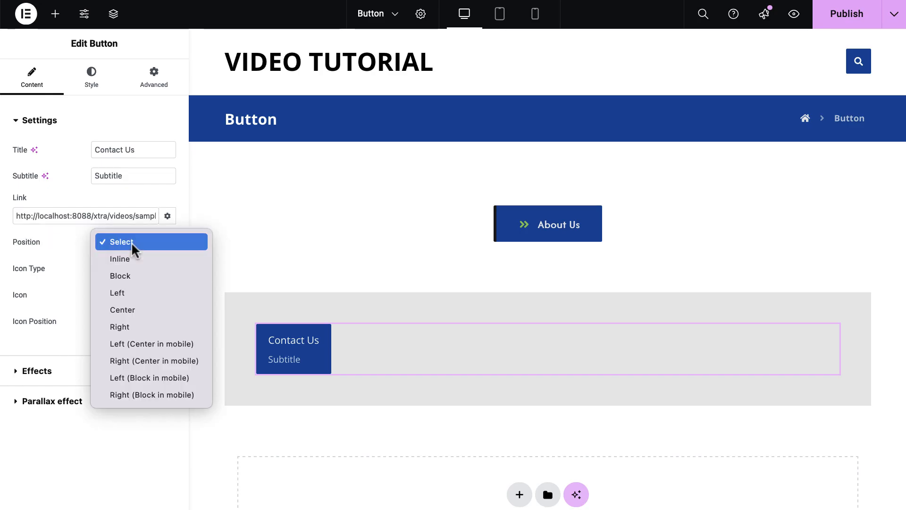
left_click(127, 307)
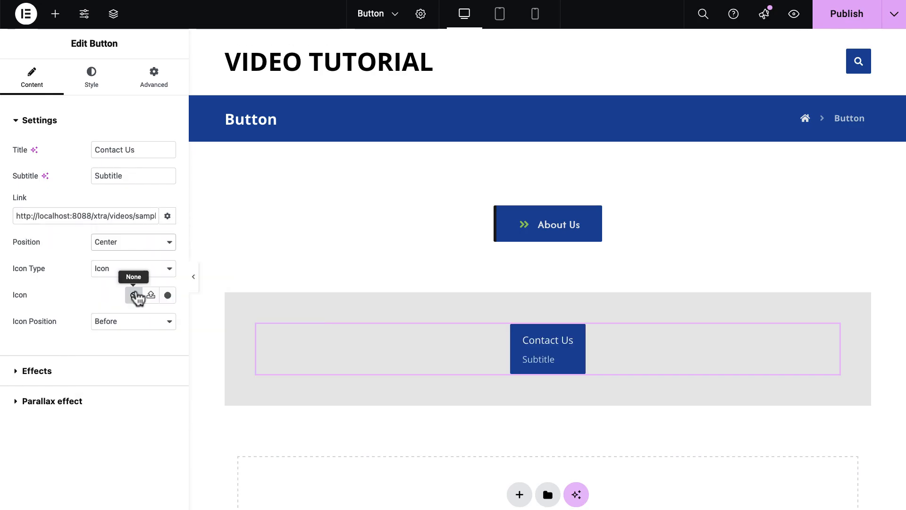
Step: Set the button's icon type to Image and use the white people icon about-us-w.png from the media library
left_click(134, 268)
left_click(133, 285)
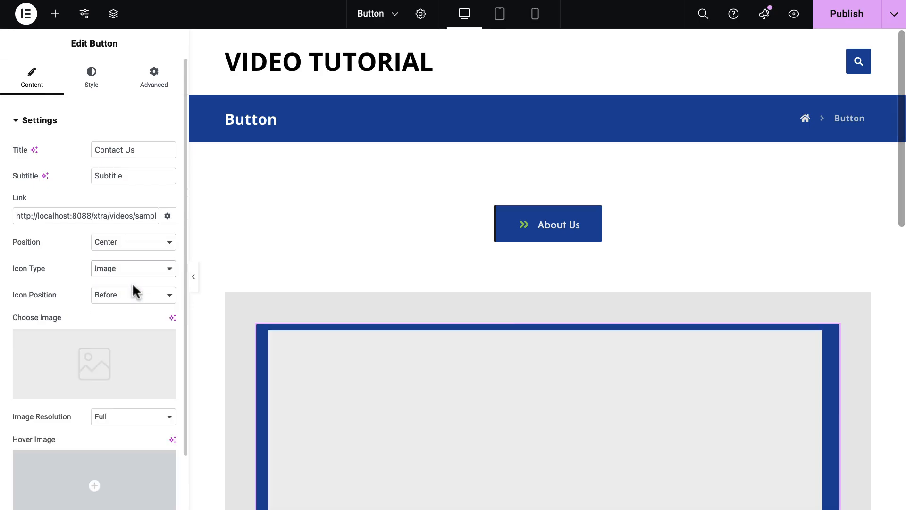
left_click(116, 340)
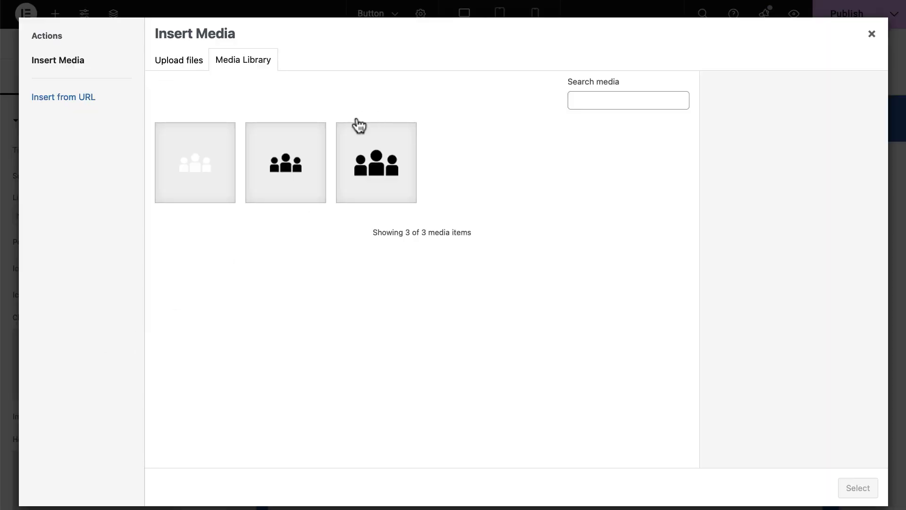
left_click(231, 165)
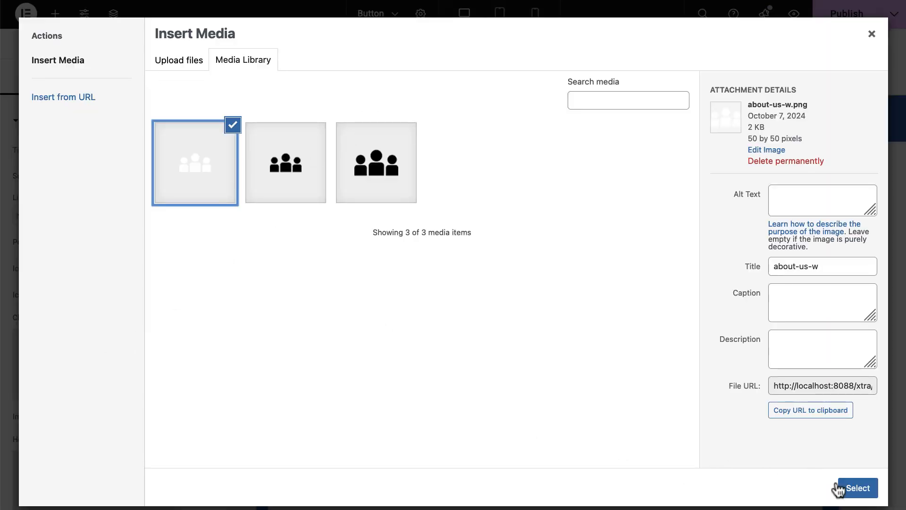
left_click(857, 488)
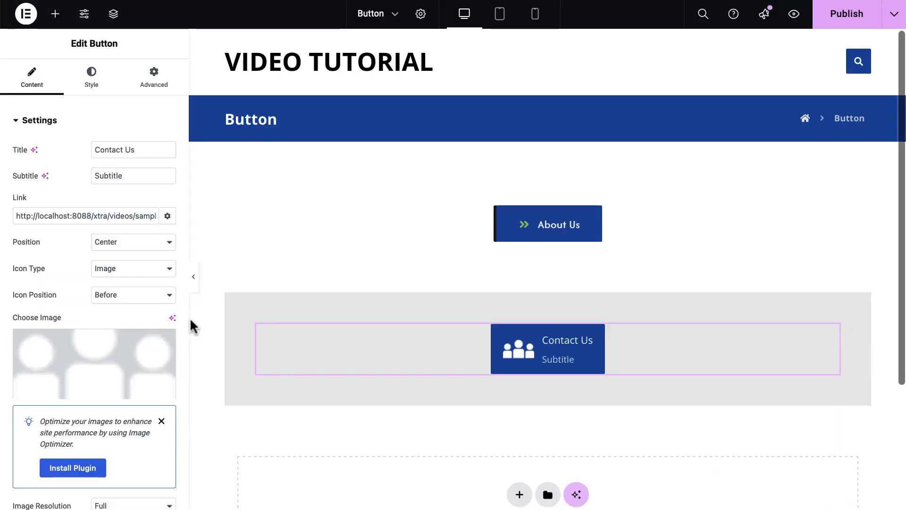
Step: Choose the smaller black people icon from the media library as the button's hover image
scroll(155, 313, "down", 4)
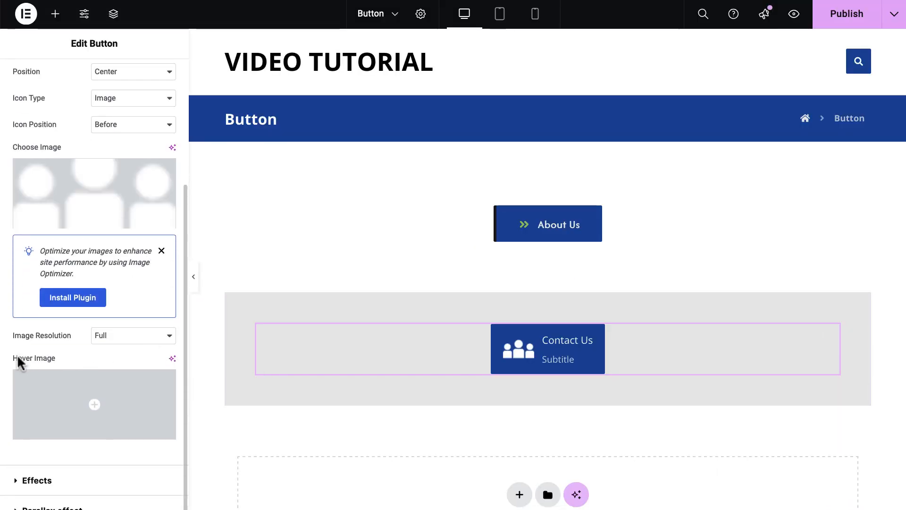
left_click(140, 396)
left_click(302, 163)
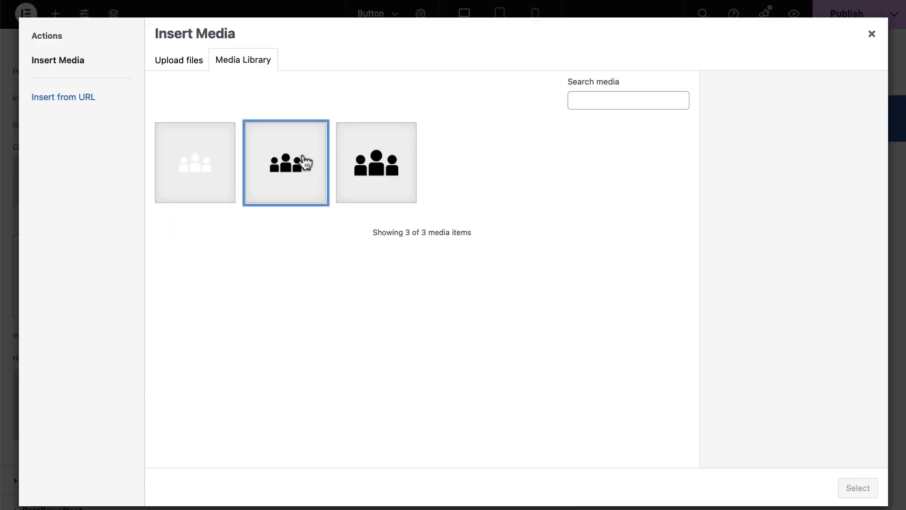
left_click(858, 491)
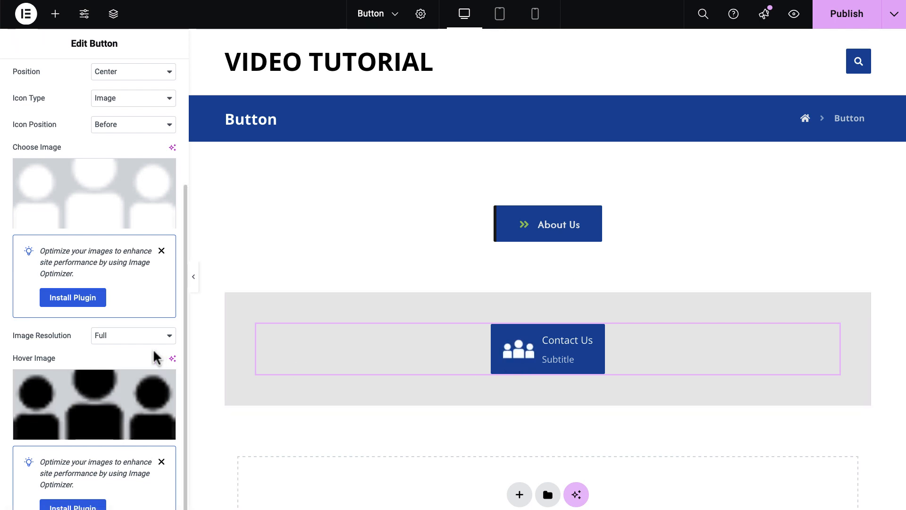
Step: Try the After icon position on the Contact Us button, and return it to Before
scroll(154, 351, "up", 2)
scroll(153, 349, "up", 2)
left_click(150, 295)
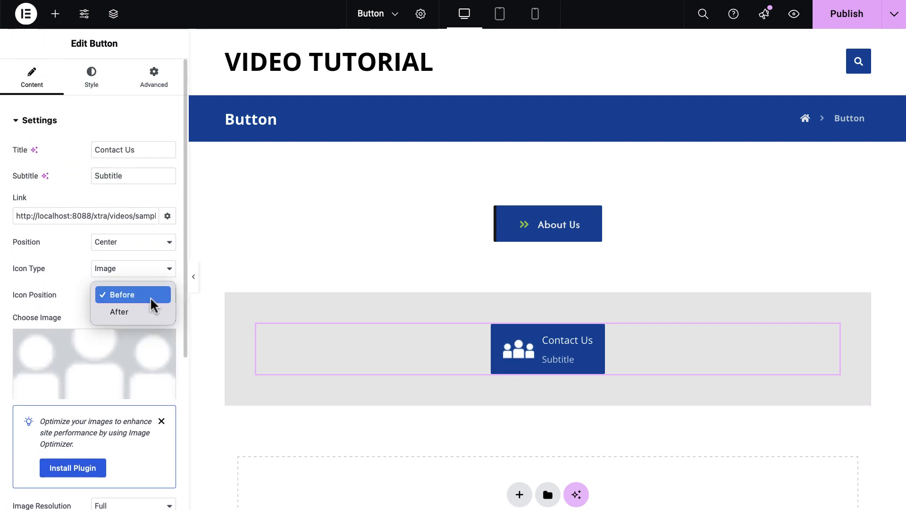
left_click(143, 311)
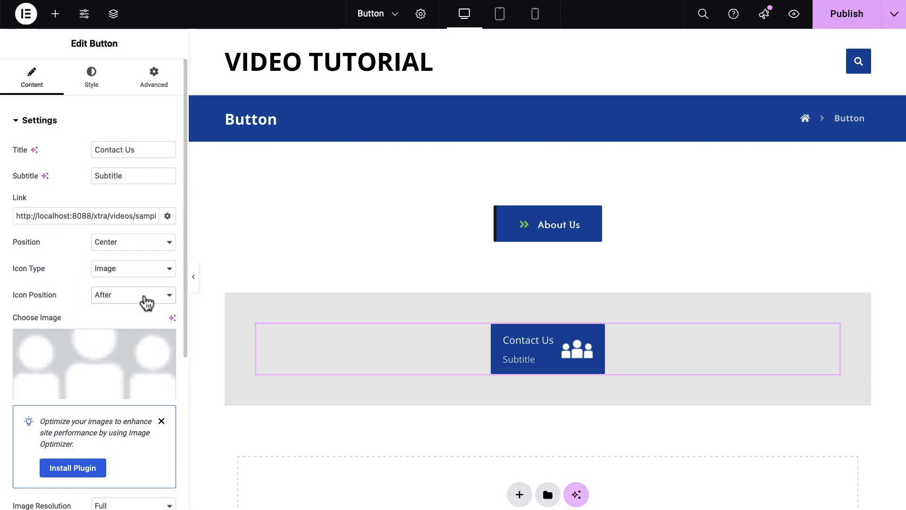
left_click(144, 297)
left_click(139, 278)
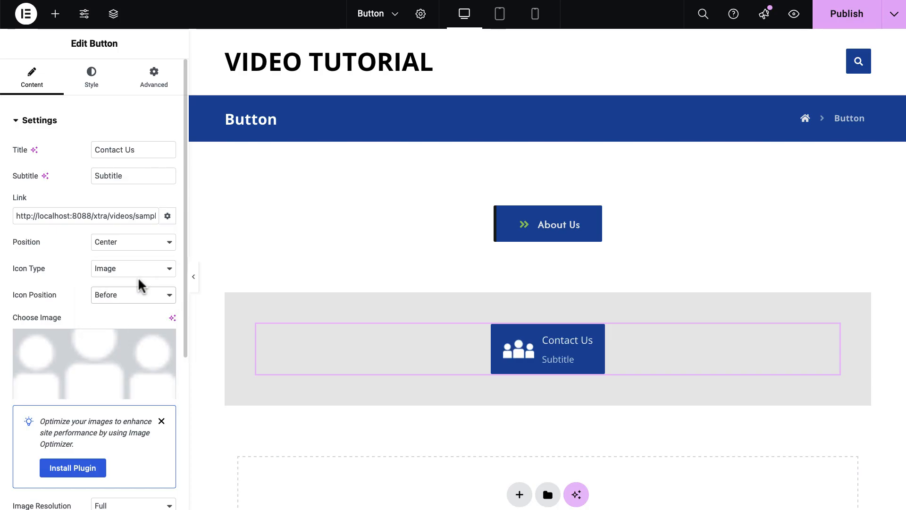
Step: Clear the Contact Us button's subtitle
left_click(141, 176)
left_click_drag(141, 176, 74, 175)
key("BackSpace")
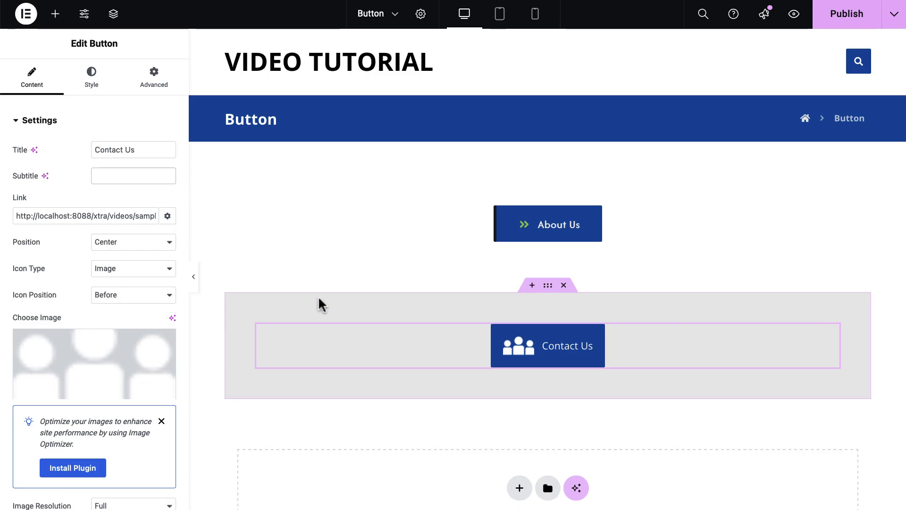
Step: Try the Fill Right and Low to Fill Vertical button effects, and reset the button effect to Select
scroll(109, 184, "down", 5)
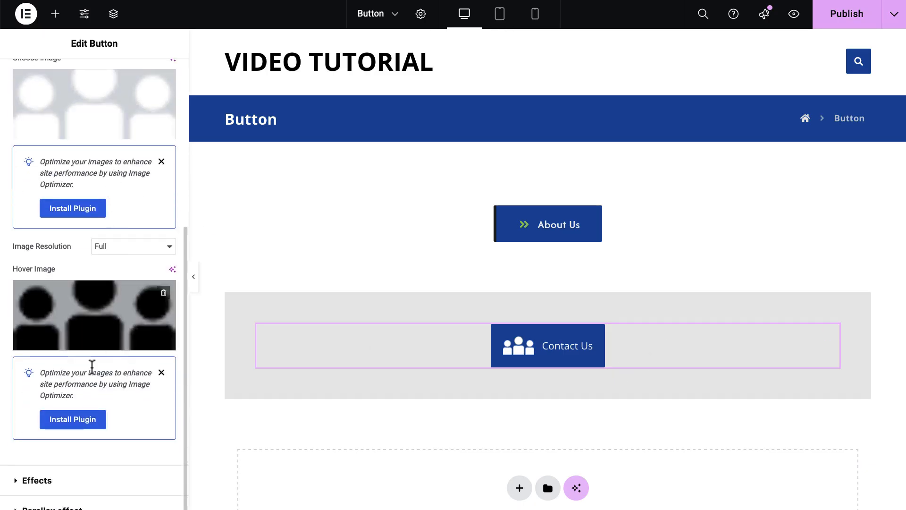
left_click(85, 478)
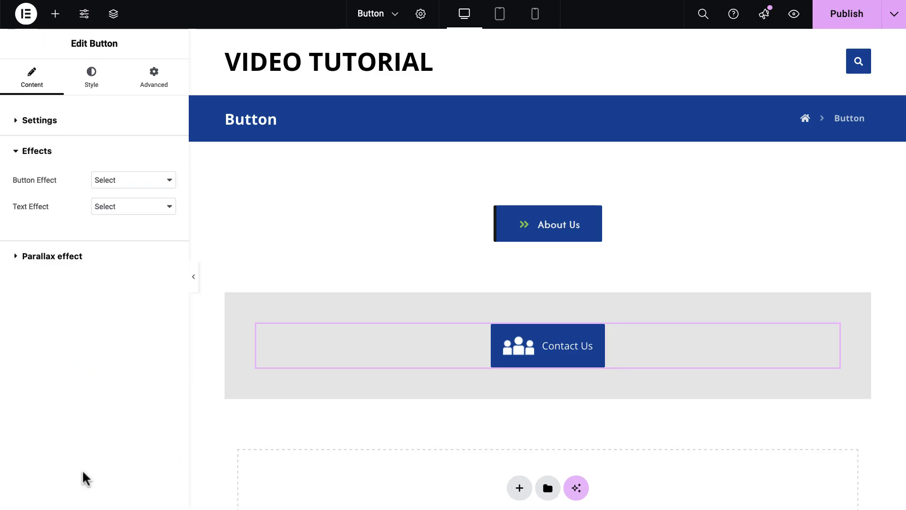
left_click(144, 185)
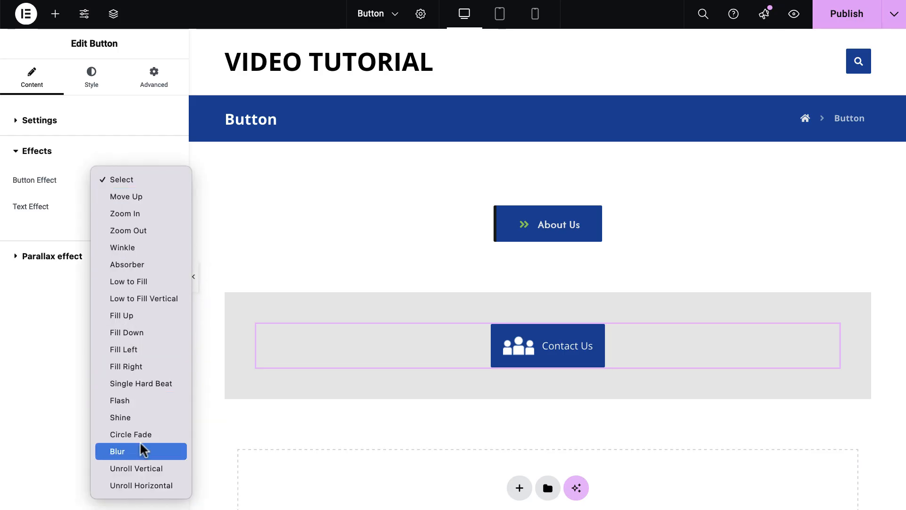
left_click(180, 367)
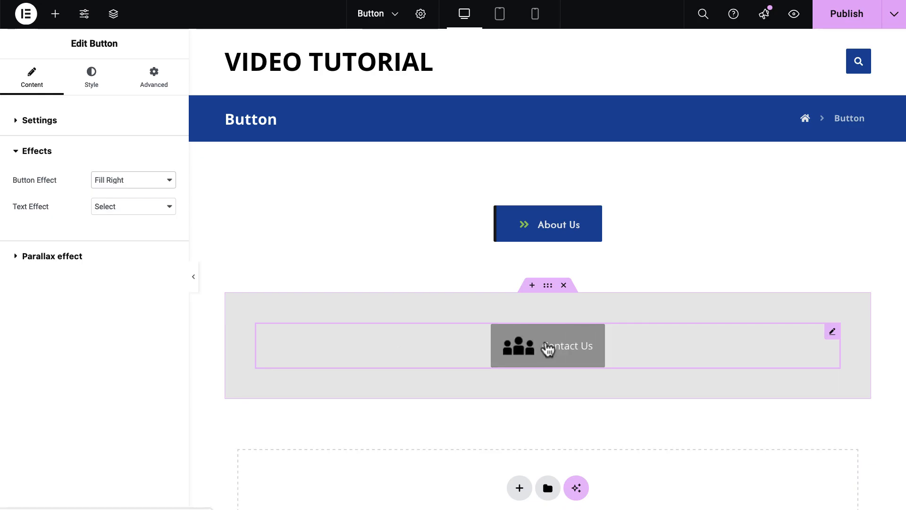
left_click(132, 184)
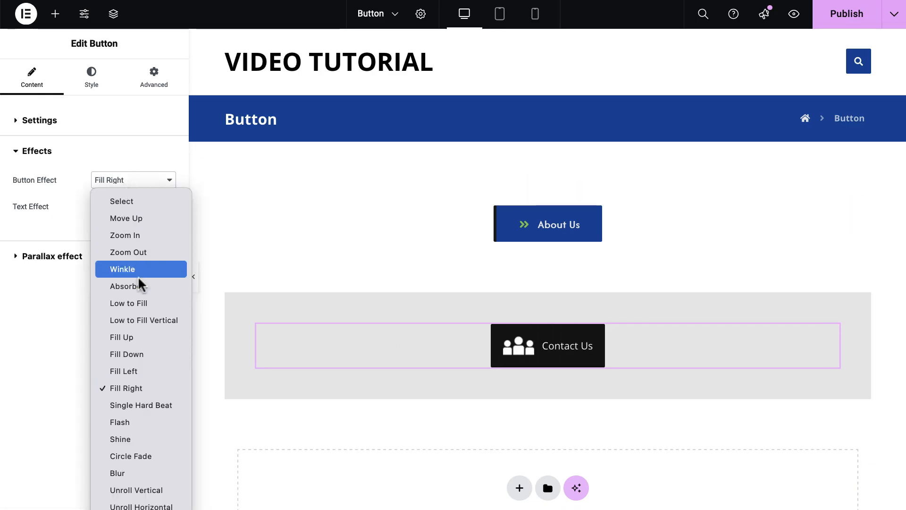
left_click(154, 320)
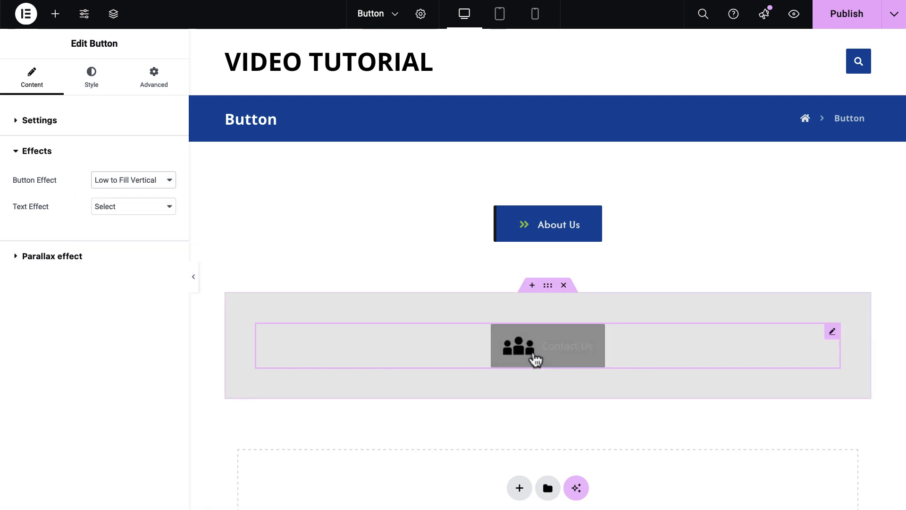
left_click(128, 183)
left_click(128, 56)
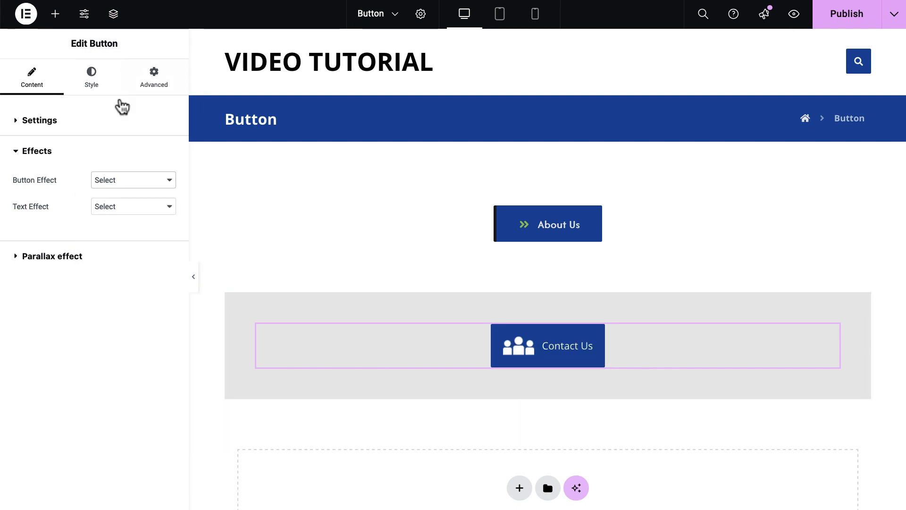
Step: Try the Ghost Icon text effect on the Contact Us button, and set the text effect to Move Up Show Icon
left_click(124, 208)
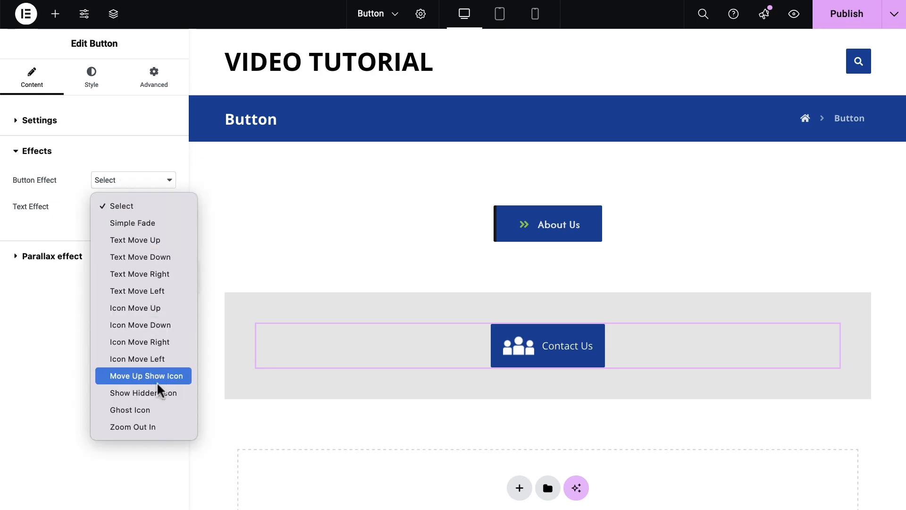
left_click(160, 409)
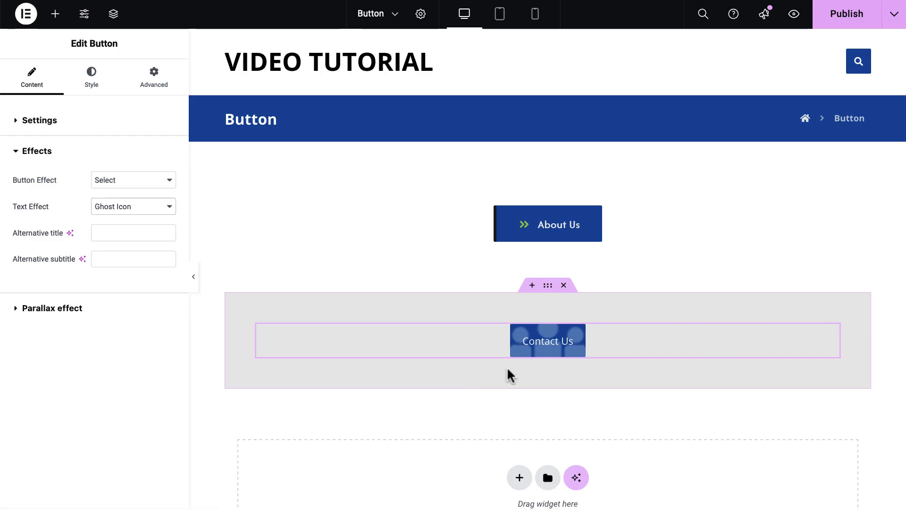
left_click(117, 208)
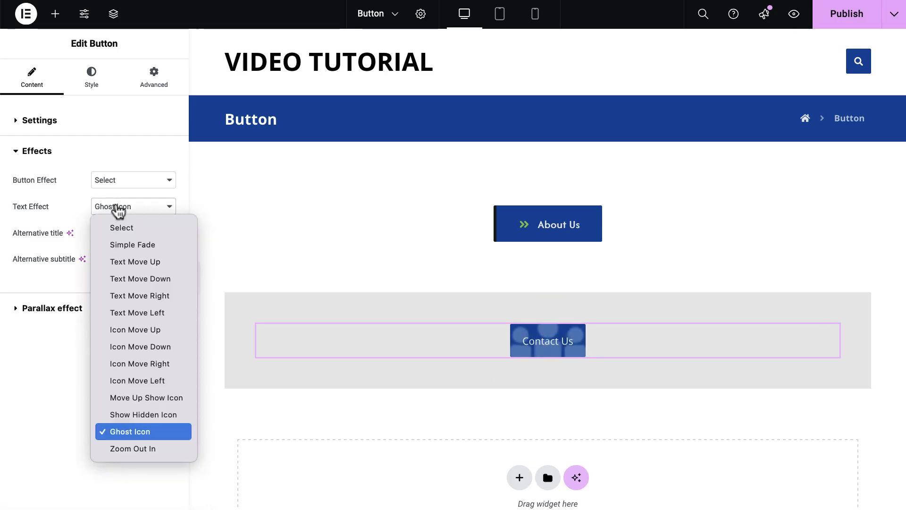
left_click(134, 398)
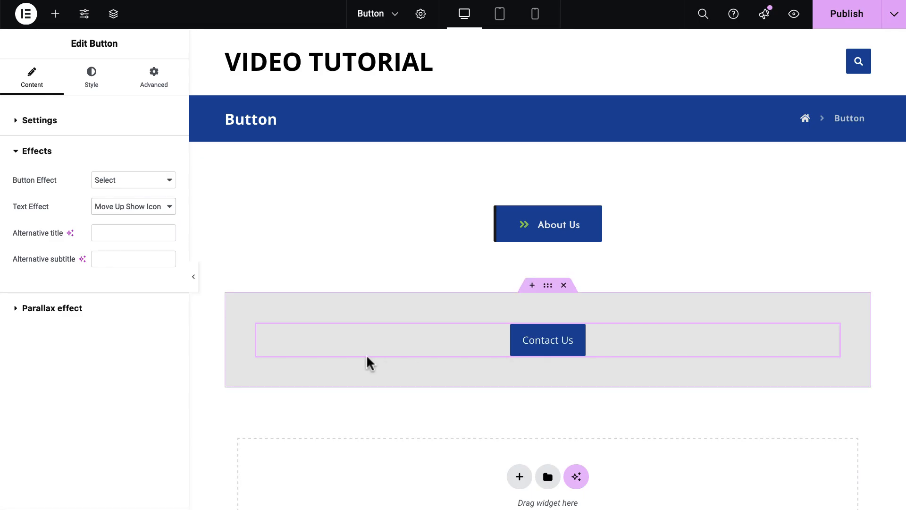
Step: Set the Contact Us button's font size to 18px in its normal state
left_click(89, 85)
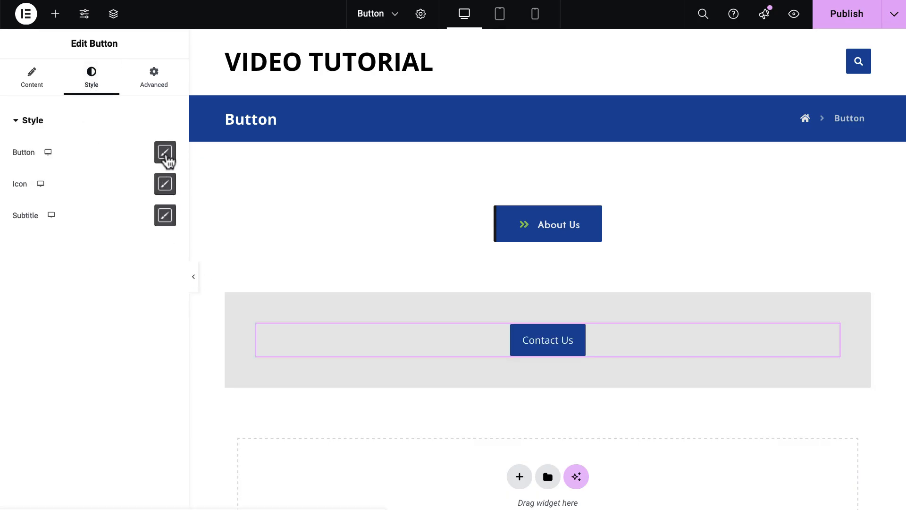
left_click(165, 153)
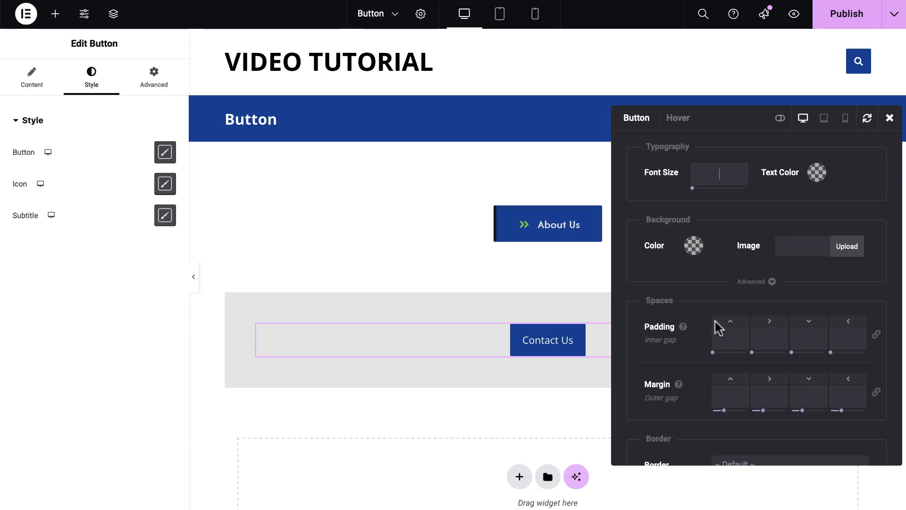
left_click(720, 174)
type("18")
left_click(735, 208)
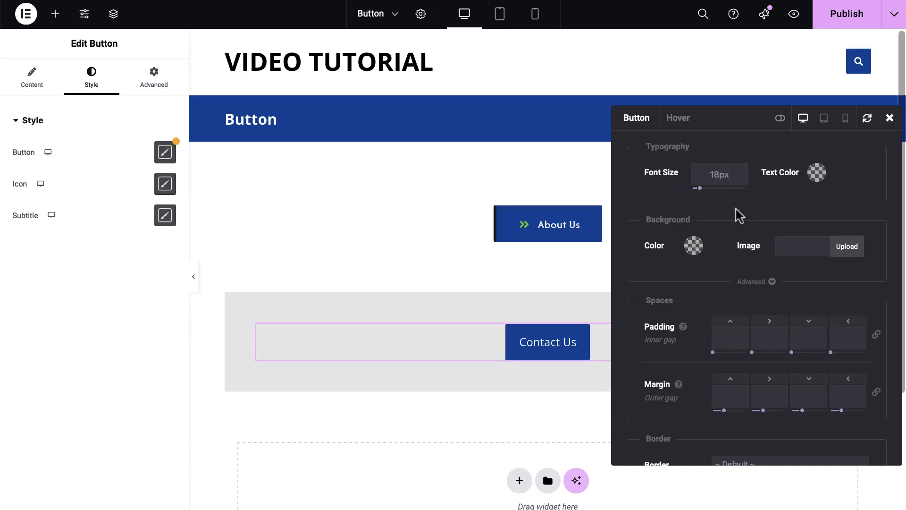
Step: Color the Contact Us button's text light gray #e8e8e8 and its background red #e53935
left_click(817, 175)
left_click(766, 202)
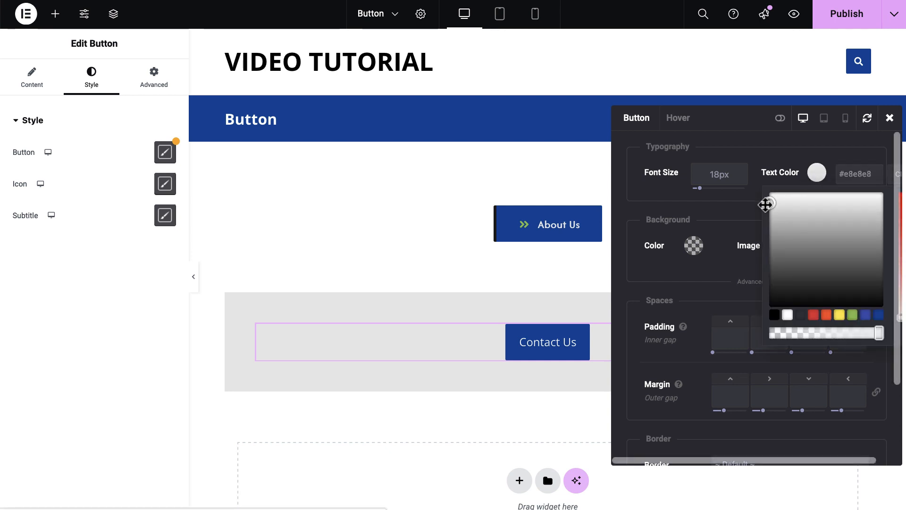
left_click(733, 210)
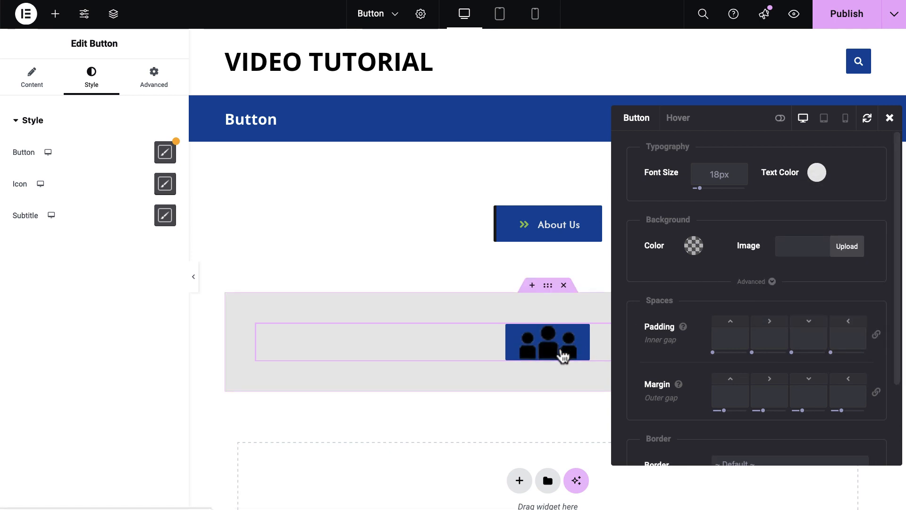
left_click(695, 248)
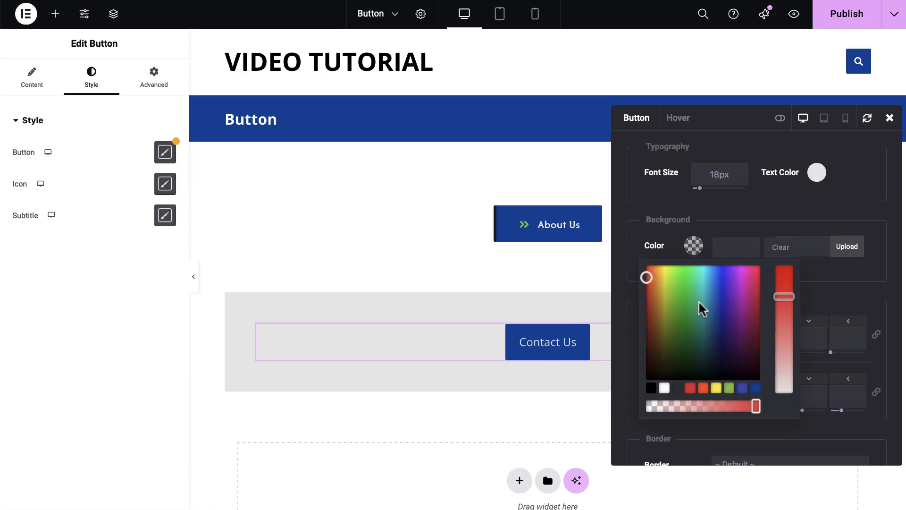
left_click(691, 388)
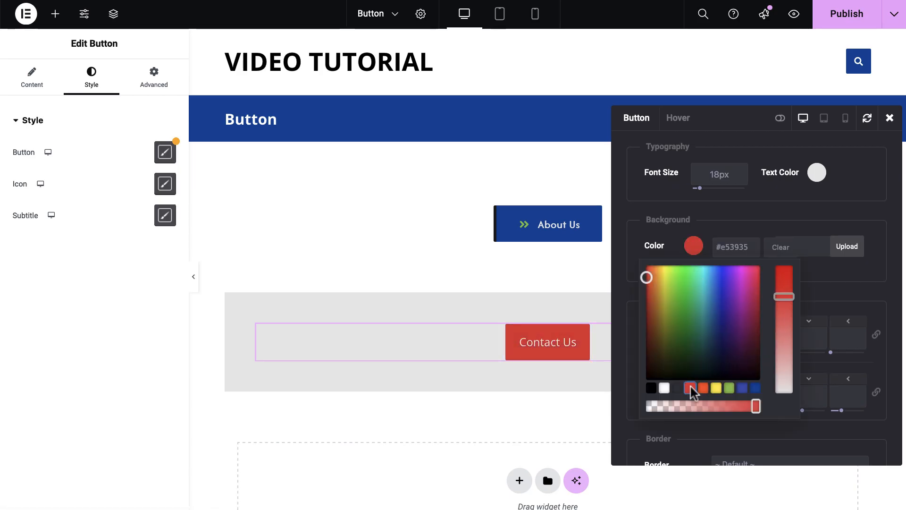
left_click(792, 216)
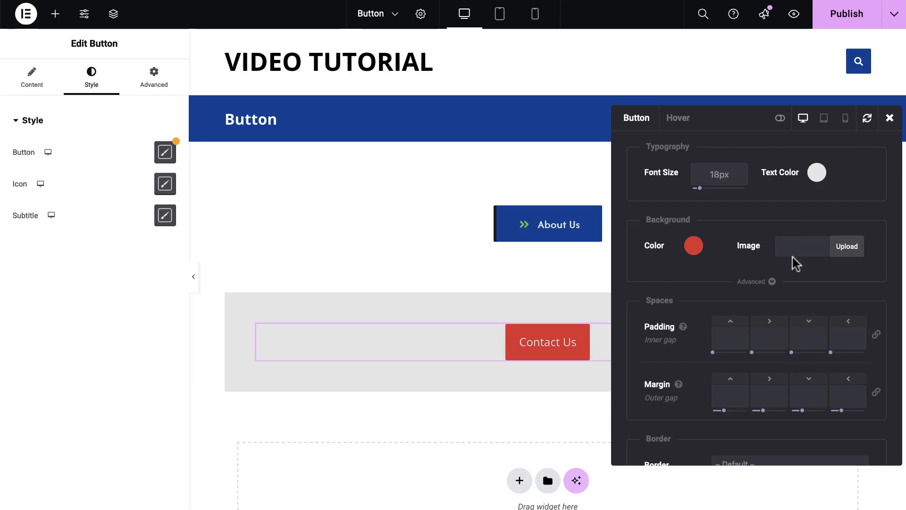
Step: Set the Contact Us button's right and left padding to 45px each
scroll(776, 283, "down", 2)
scroll(771, 282, "down", 1)
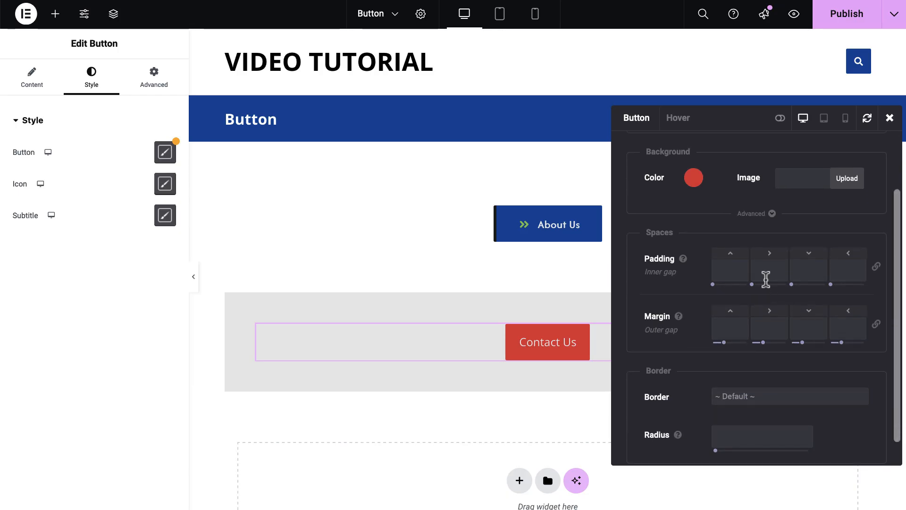
left_click(769, 274)
type("45")
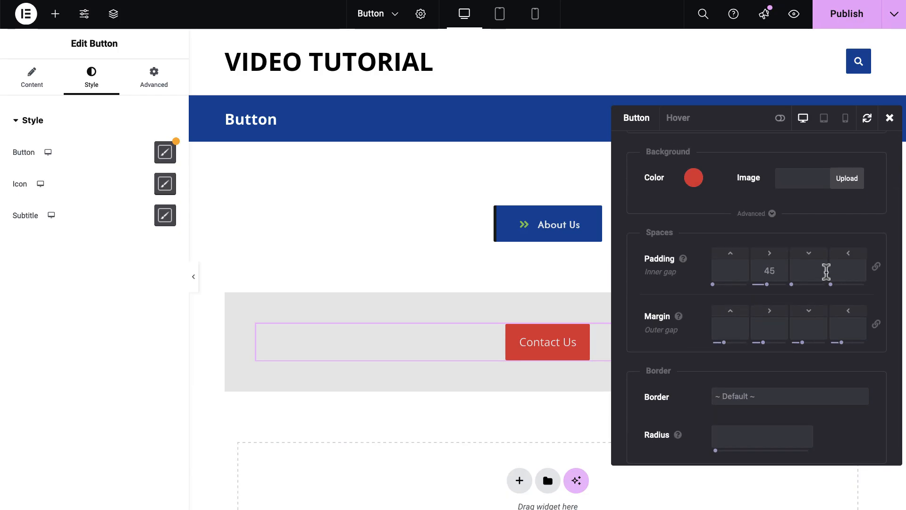
left_click(842, 267)
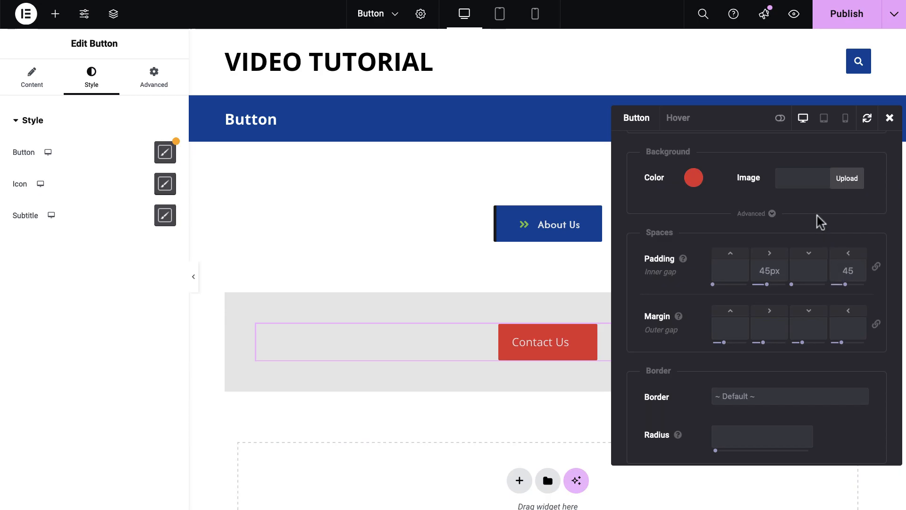
key("Return")
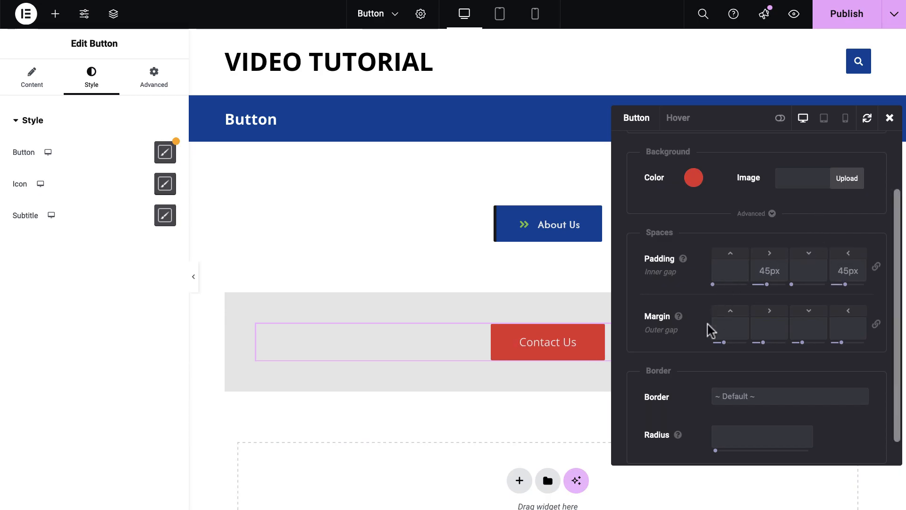
Step: Set the Contact Us button's border radius to 5px 50px 5px 50px
scroll(704, 330, "down", 1)
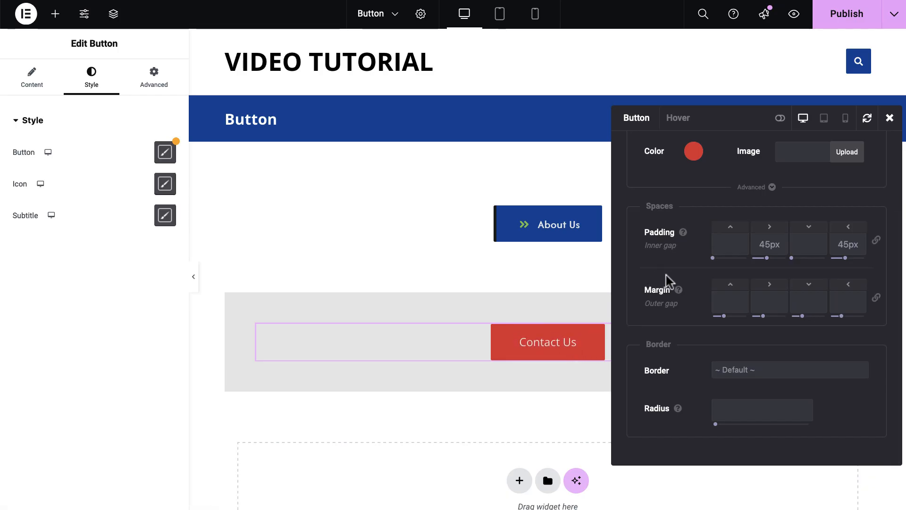
left_click(734, 407)
type("5pc")
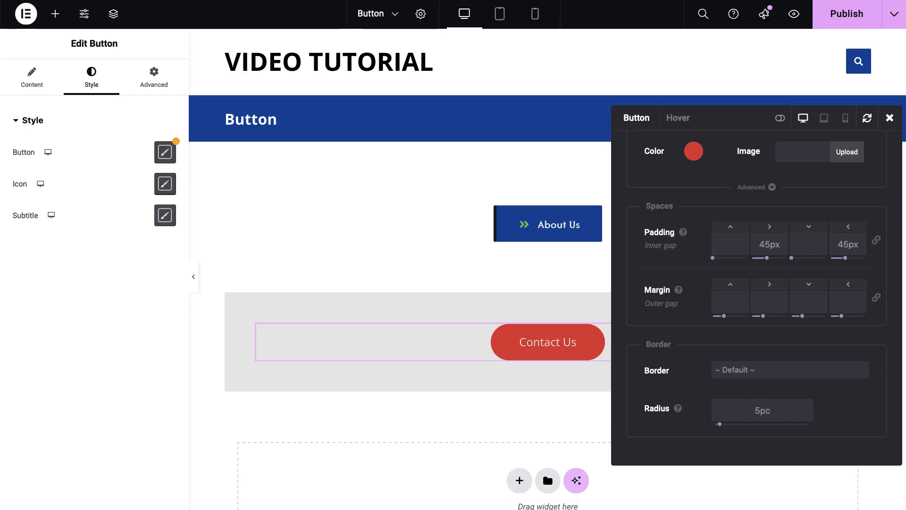
key("BackSpace")
type("x 50p")
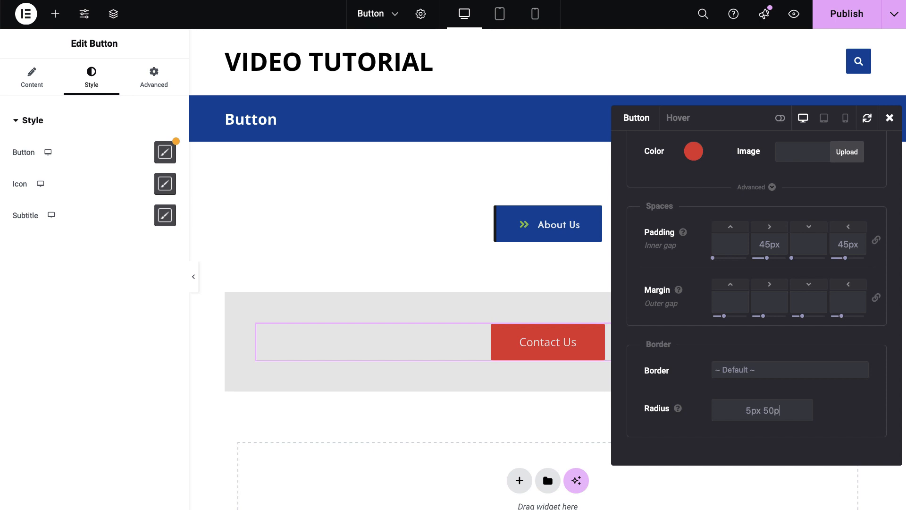
type("x 5px 50")
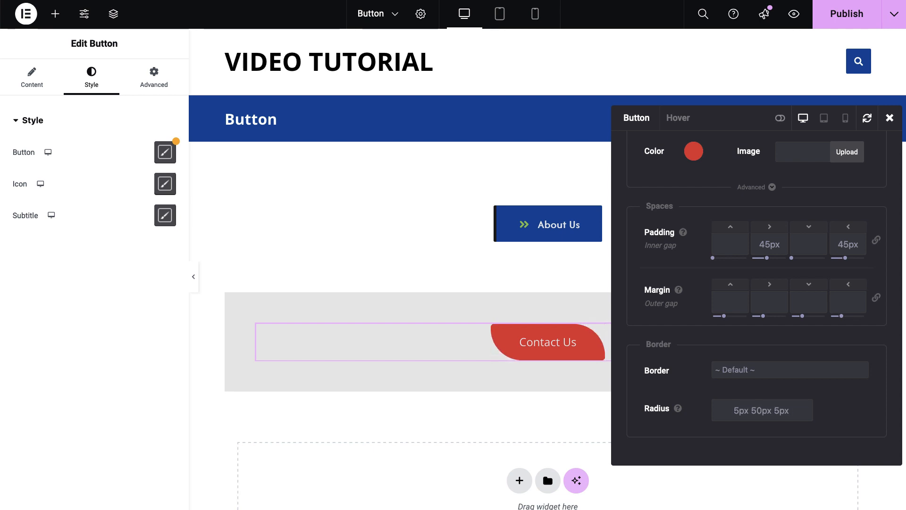
type("px")
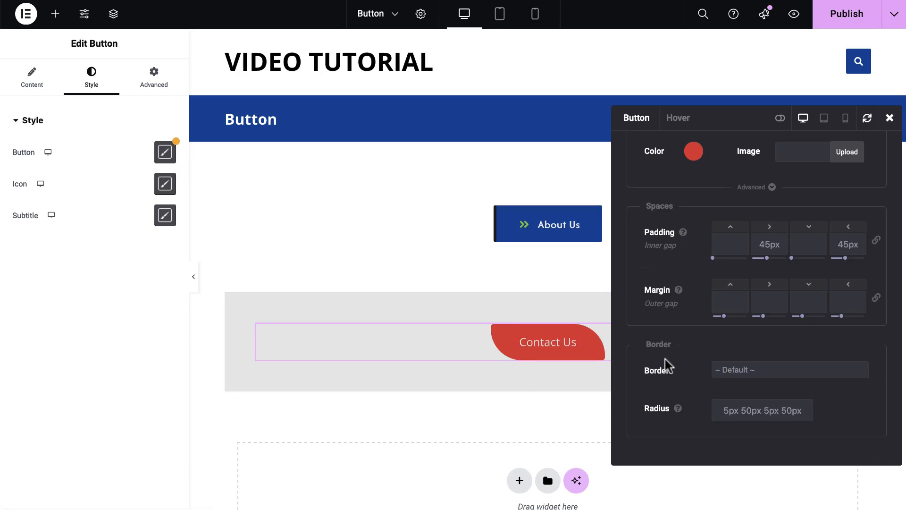
Step: Set the Contact Us button's hover background color to gray #cccccc and close its style settings
scroll(666, 361, "up", 2)
left_click(680, 119)
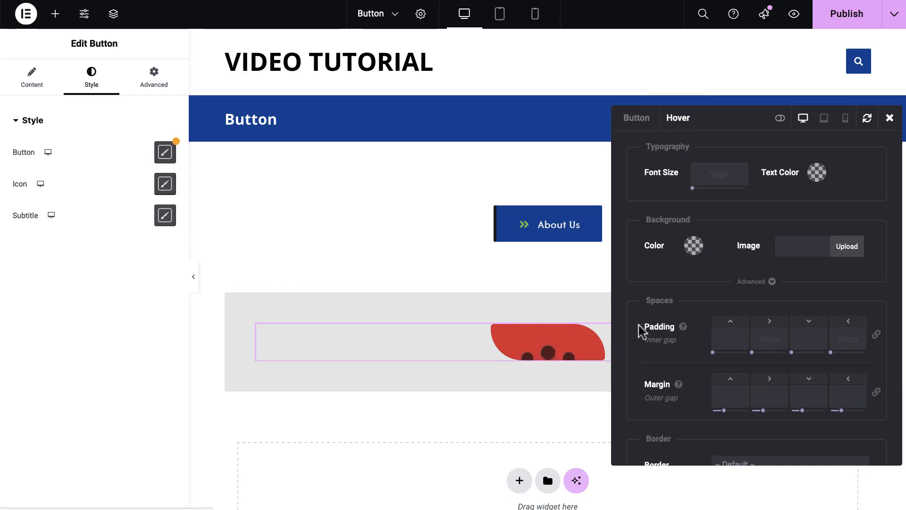
left_click(694, 246)
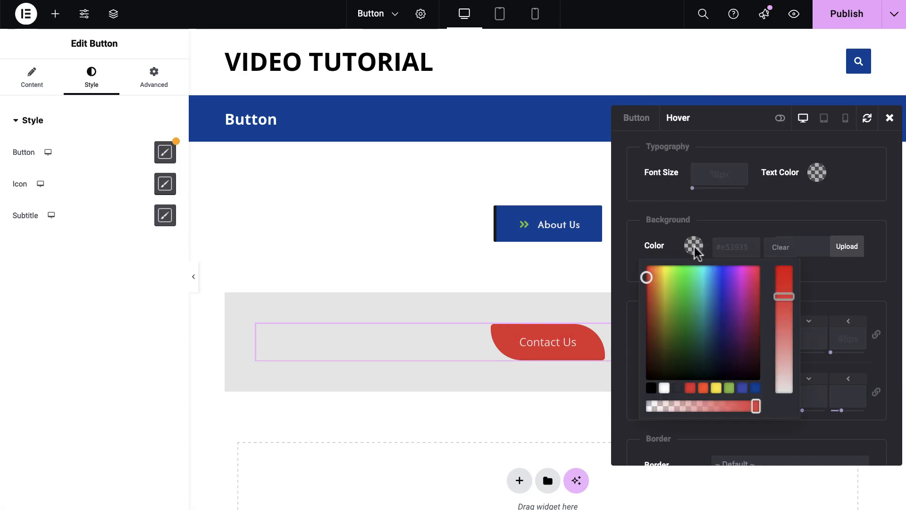
left_click(663, 391)
left_click_drag(643, 268, 642, 289)
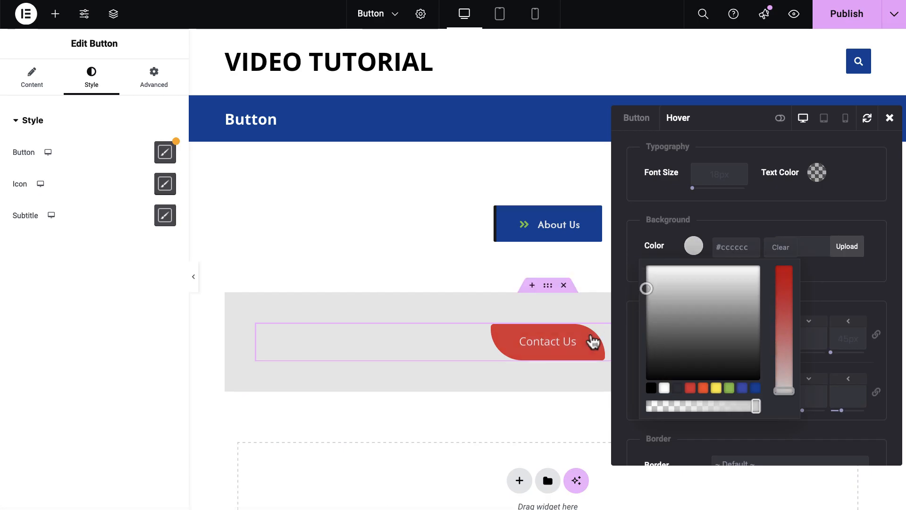
left_click(890, 119)
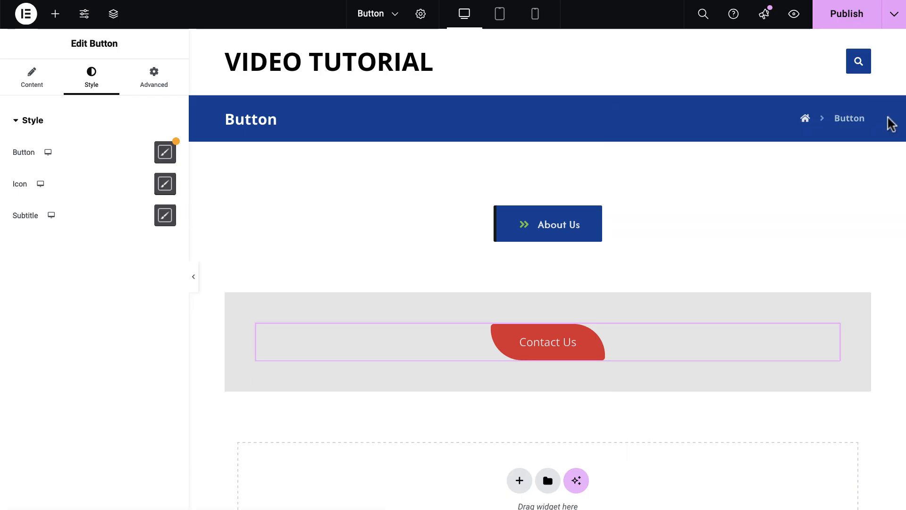
Step: Show the extended style options for the Contact Us button's icon, set the icon width to 45px, and close its style settings
left_click(165, 184)
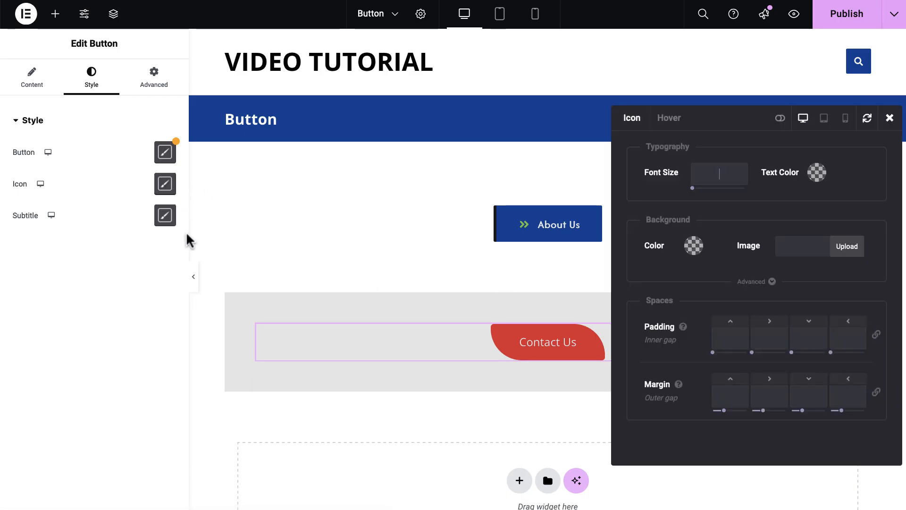
left_click(779, 119)
scroll(727, 338, "down", 1)
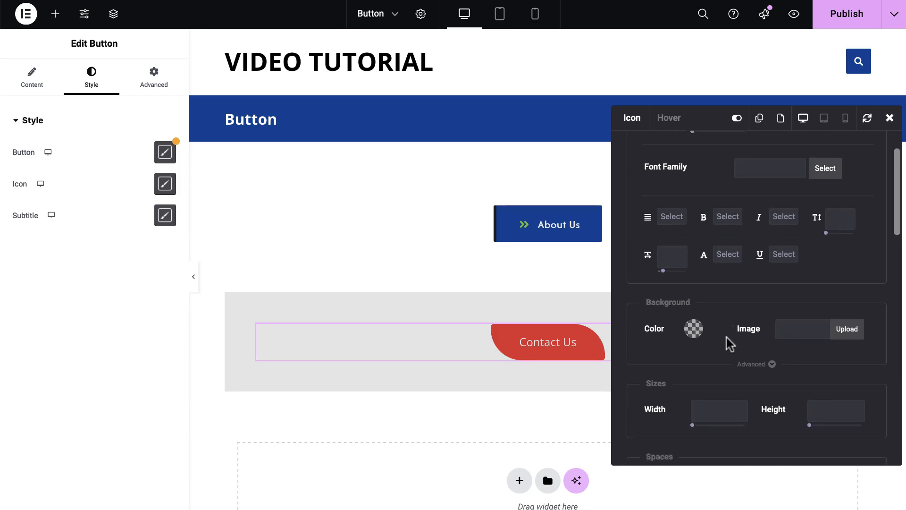
scroll(726, 338, "down", 3)
left_click(712, 337)
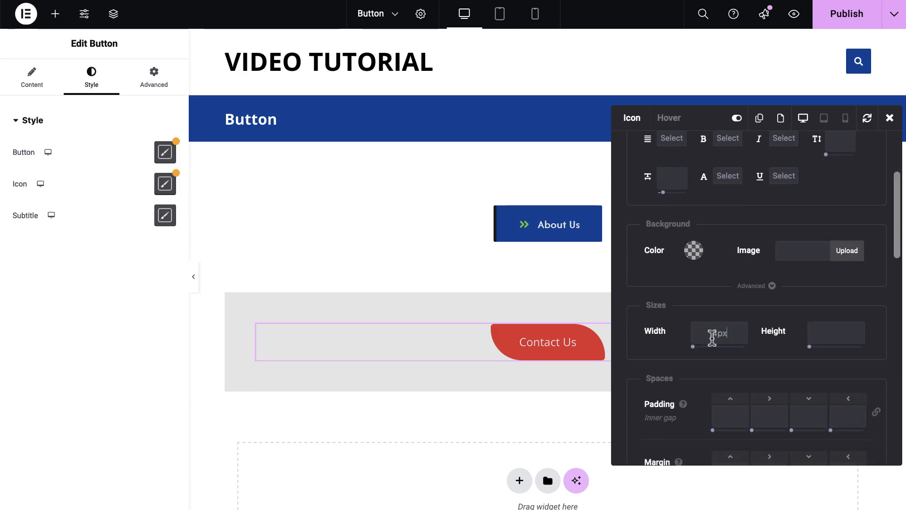
double_click(713, 337)
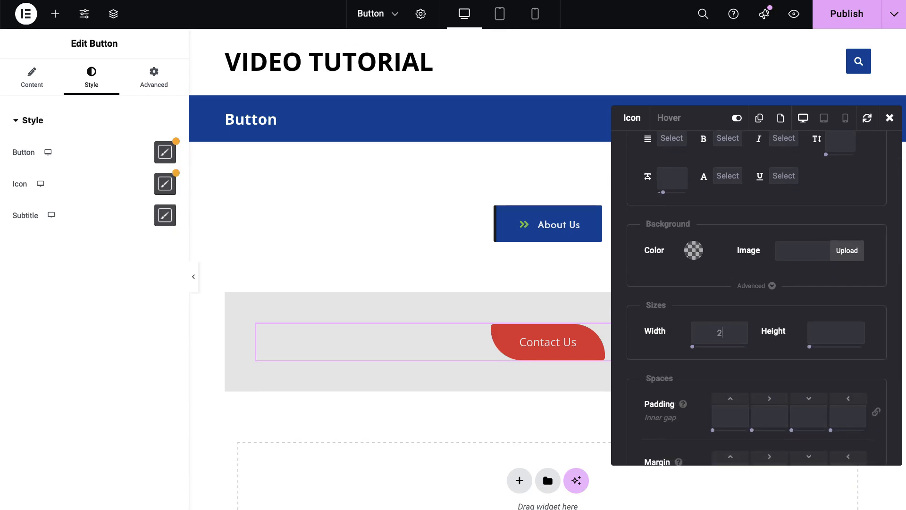
type("25px")
scroll(701, 358, "down", 1)
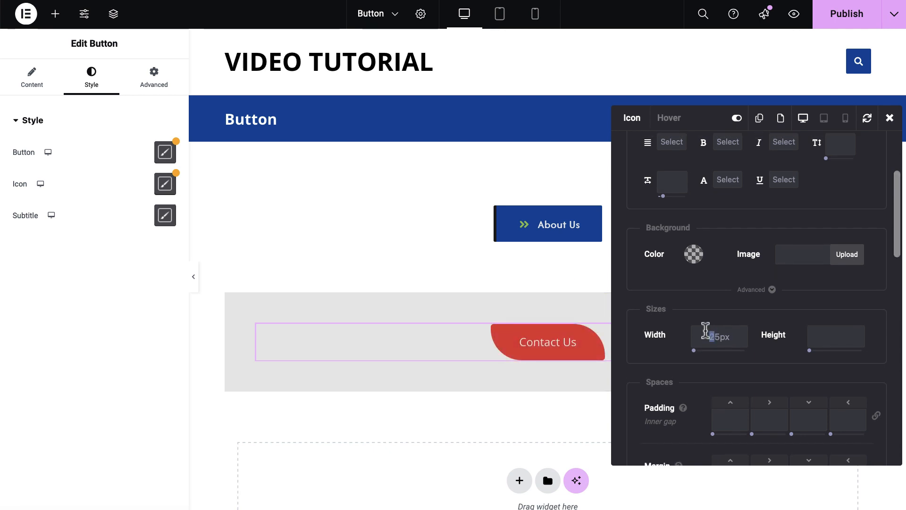
type("21px4")
left_click_drag(744, 333, 685, 334)
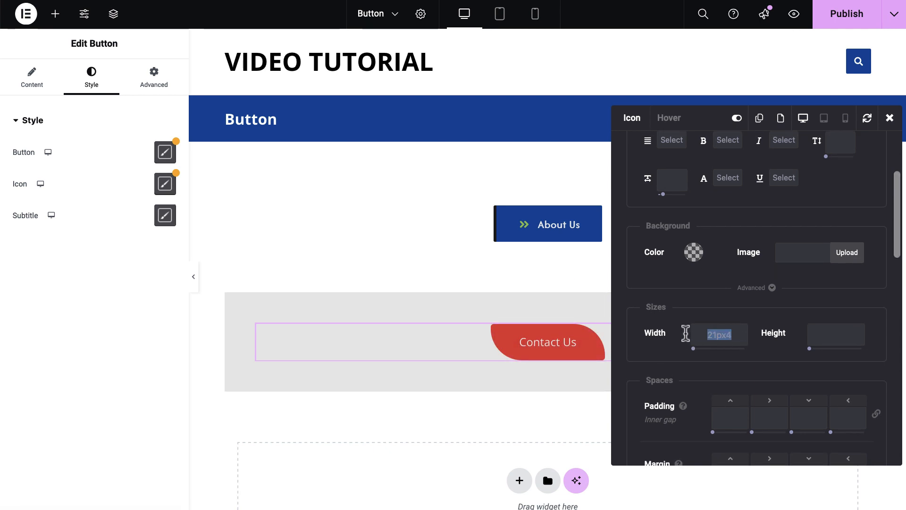
type("45px")
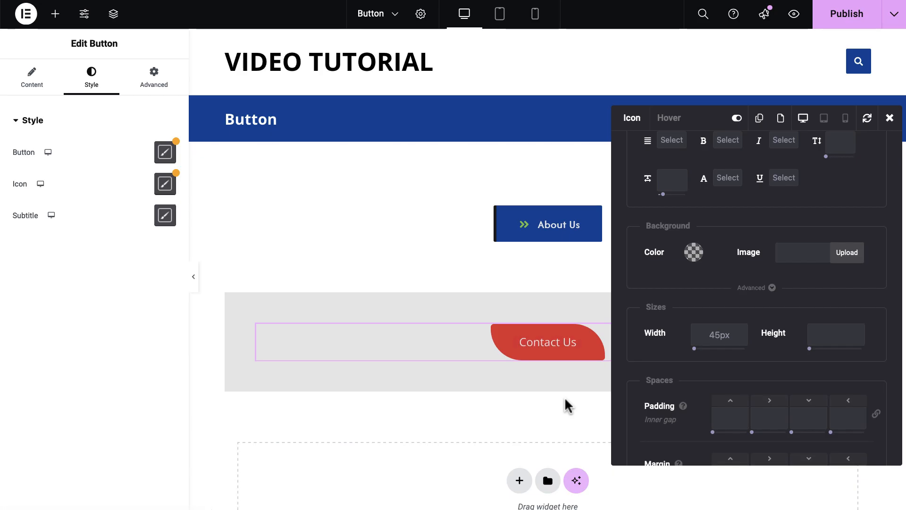
left_click(891, 119)
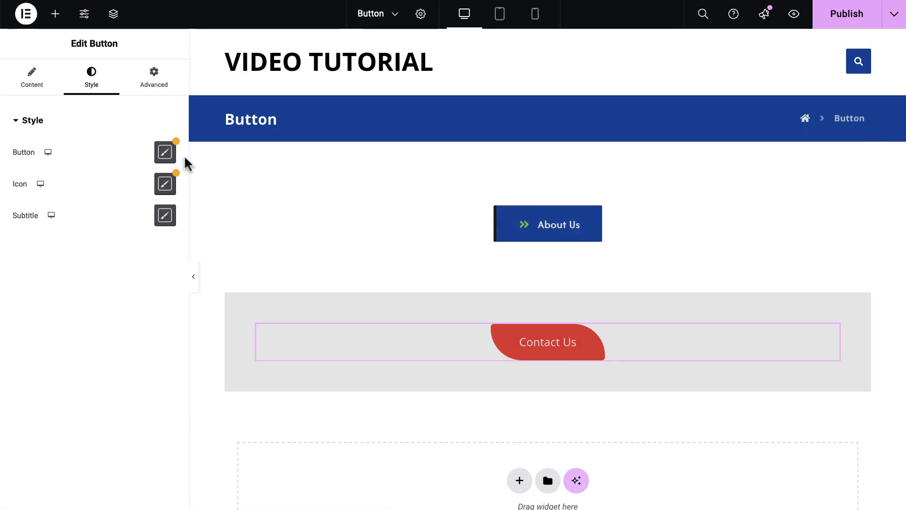
Step: Try a border radius of 0px 50px 0px 50px on the Contact Us button, and set the radius to 99px
left_click(168, 153)
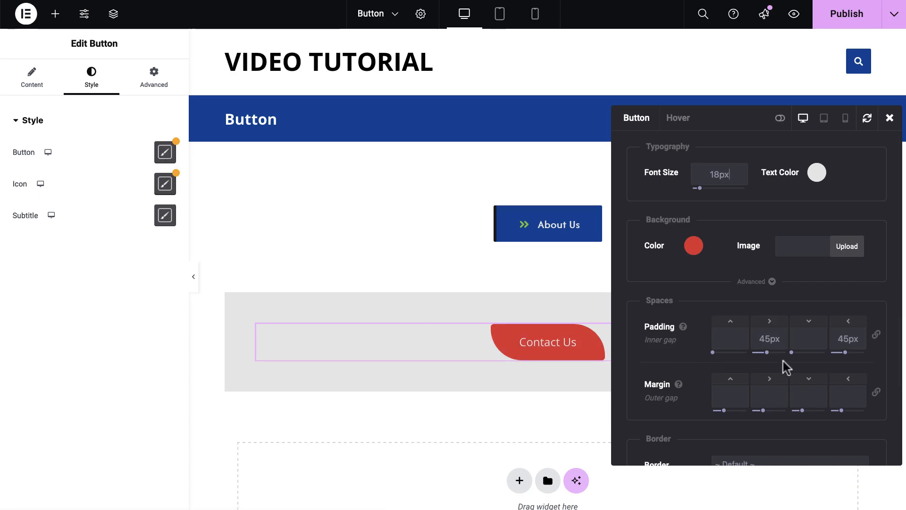
scroll(783, 361, "down", 2)
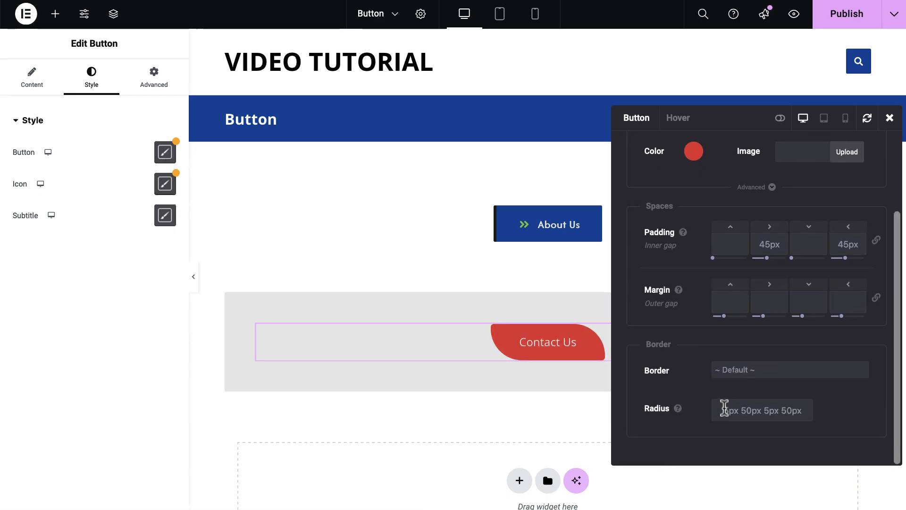
type("0")
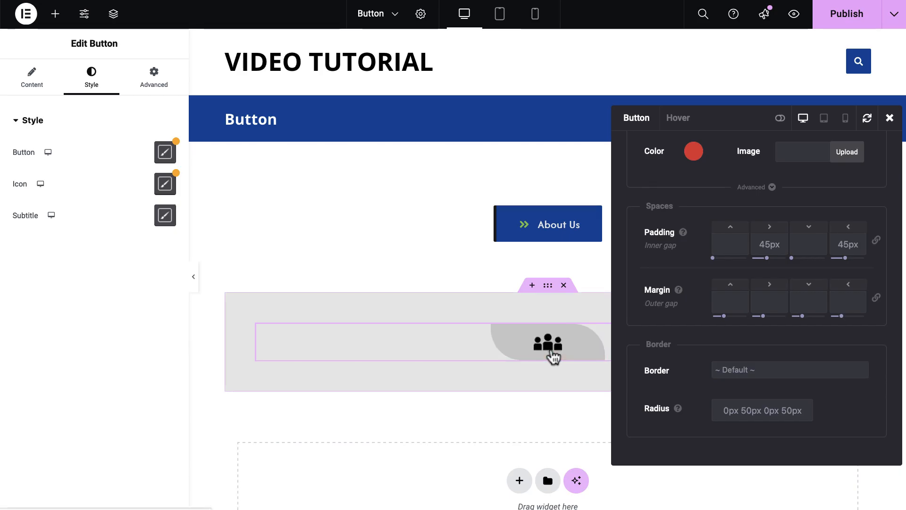
left_click_drag(717, 410, 830, 416)
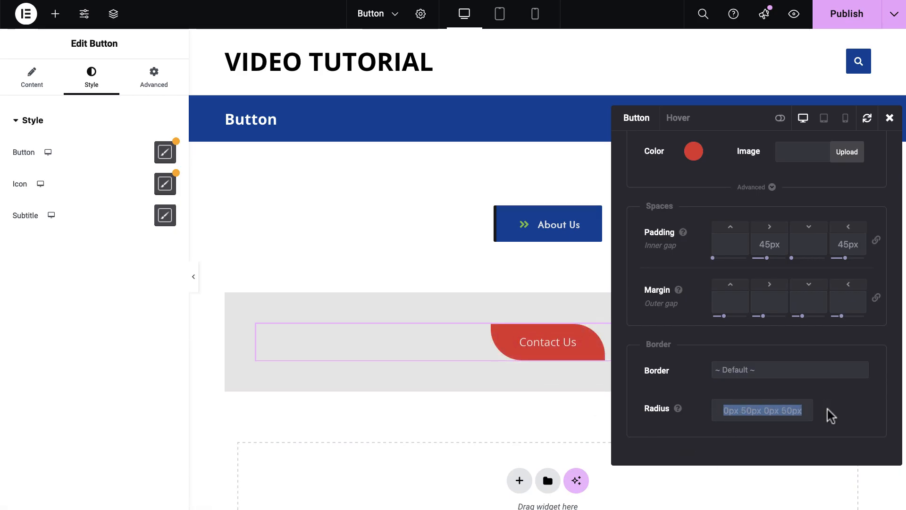
key("BackSpace")
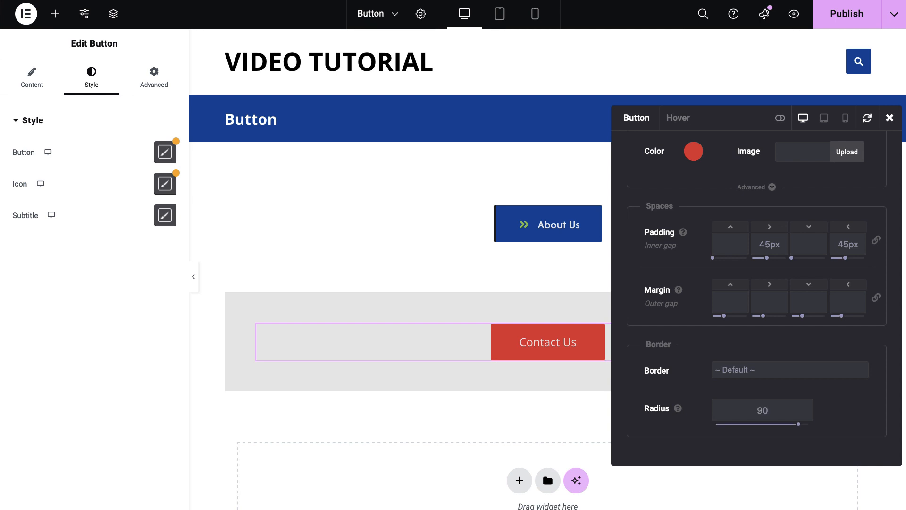
type("99px")
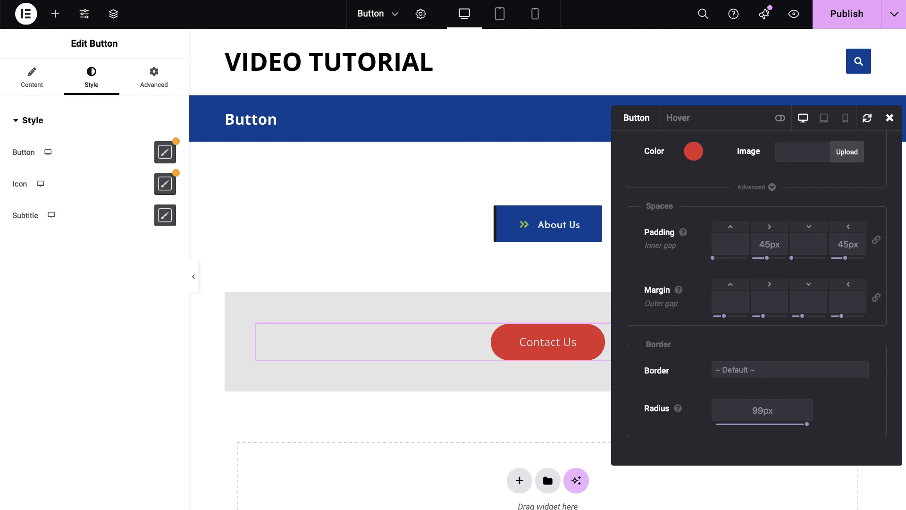
Step: Give the Contact Us button a dotted border 1px wide on all sides in black #000000
left_click(799, 372)
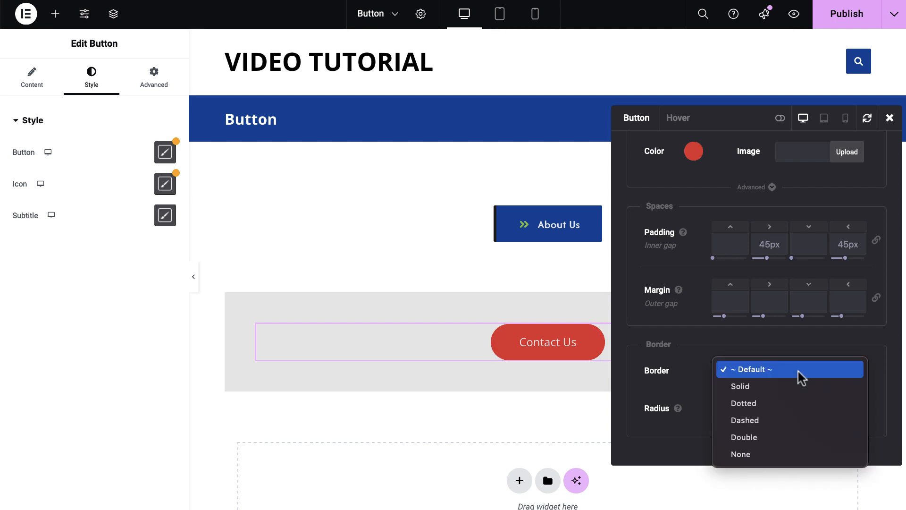
left_click(783, 403)
scroll(780, 401, "down", 3)
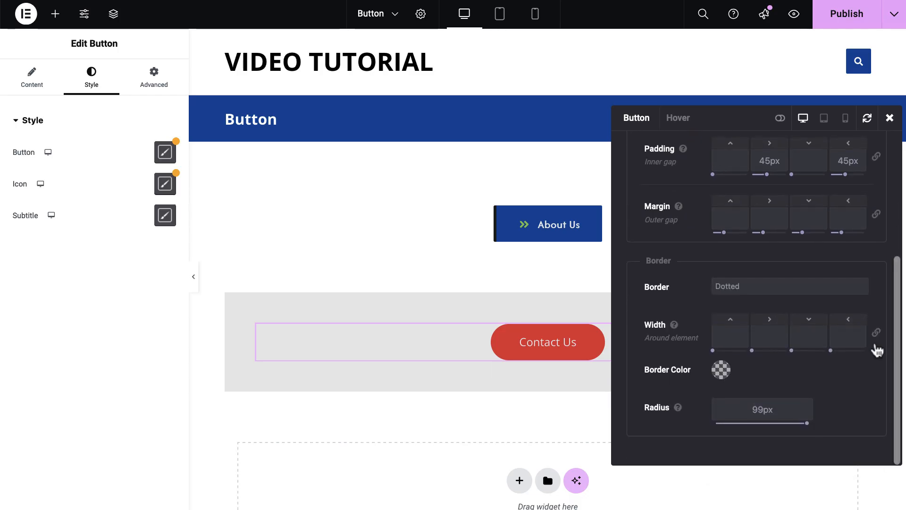
left_click(727, 339)
type("1px")
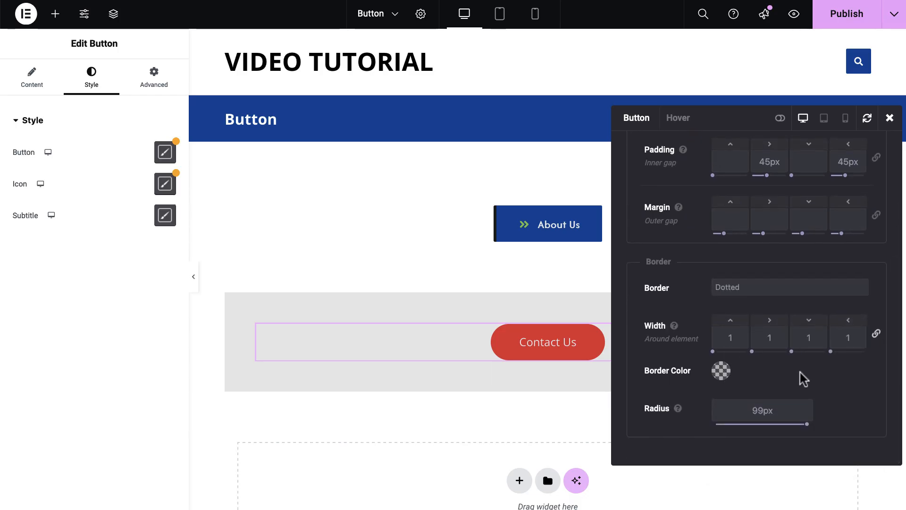
left_click(722, 373)
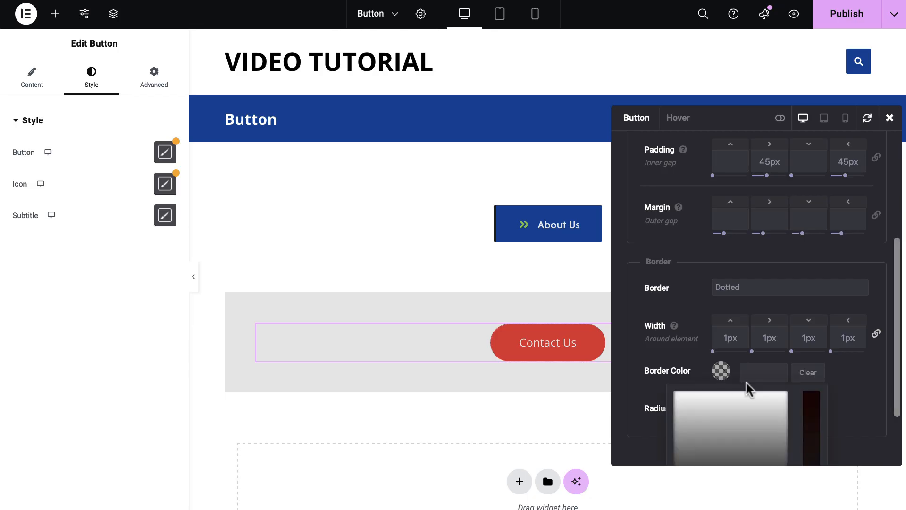
scroll(746, 381, "down", 3)
left_click(682, 431)
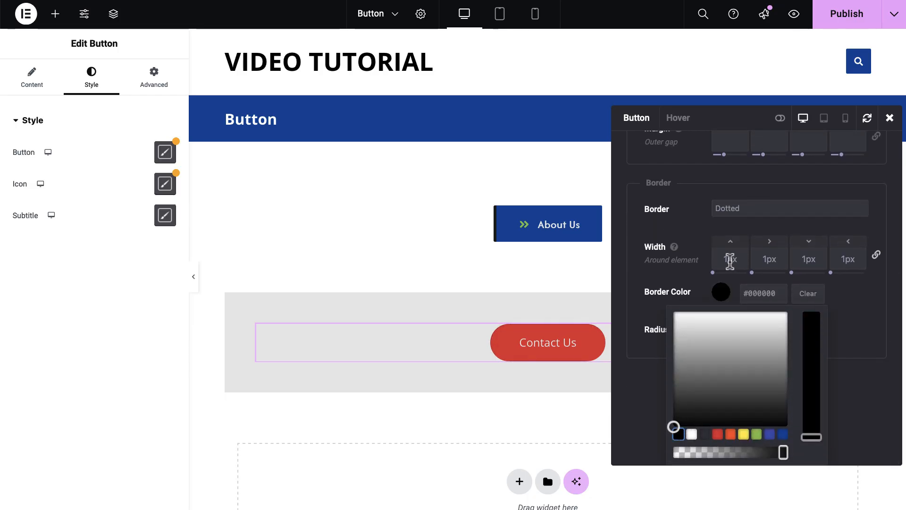
Step: Set the Contact Us button's border width to 3px on all sides and its border style to Solid
left_click_drag(716, 261, 711, 267)
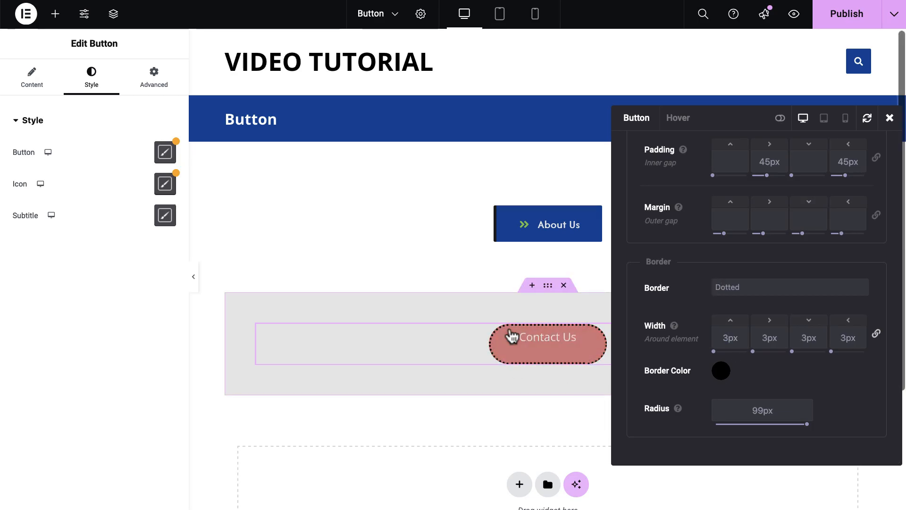
left_click(772, 289)
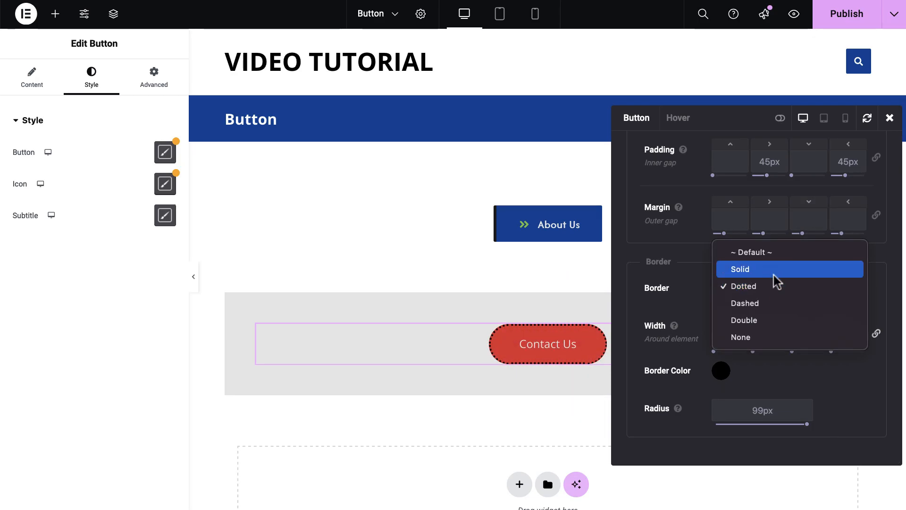
left_click(772, 271)
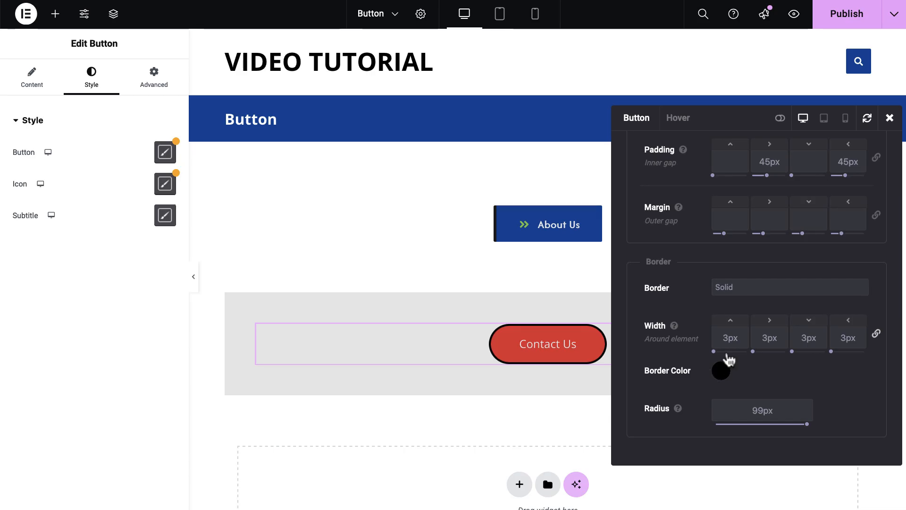
Step: Set the Contact Us button's background color to white and its text color to black #000000
scroll(733, 350, "up", 4)
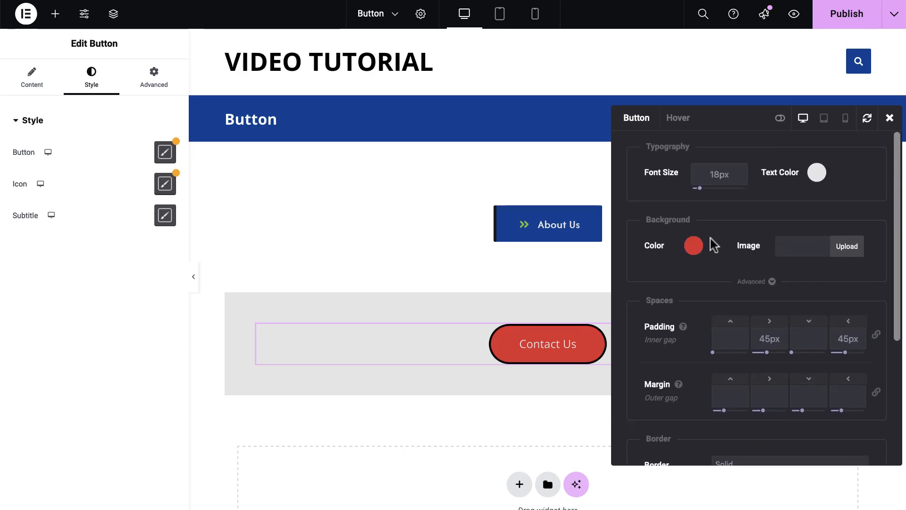
left_click(692, 244)
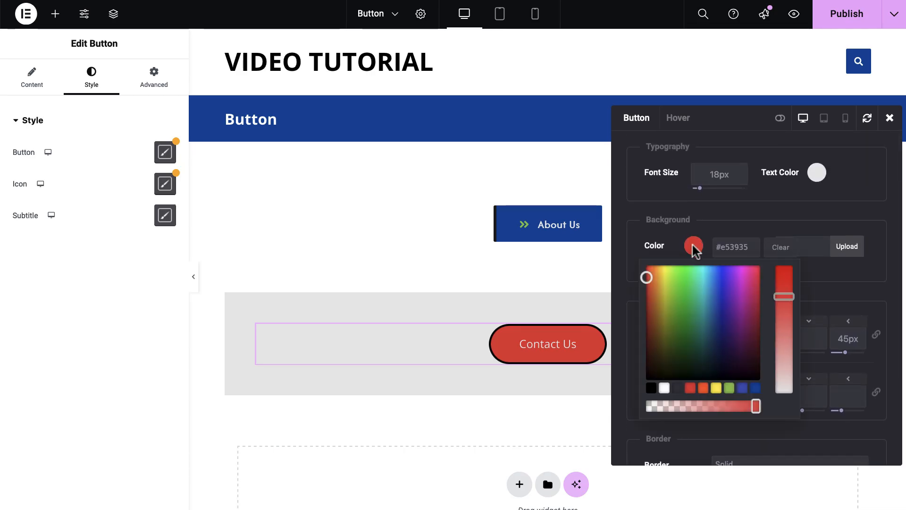
left_click(664, 388)
left_click(816, 176)
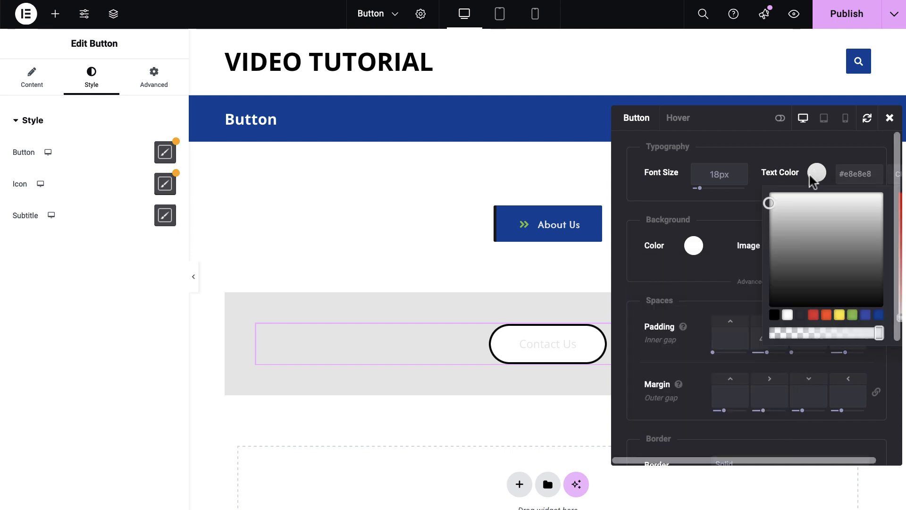
left_click(774, 316)
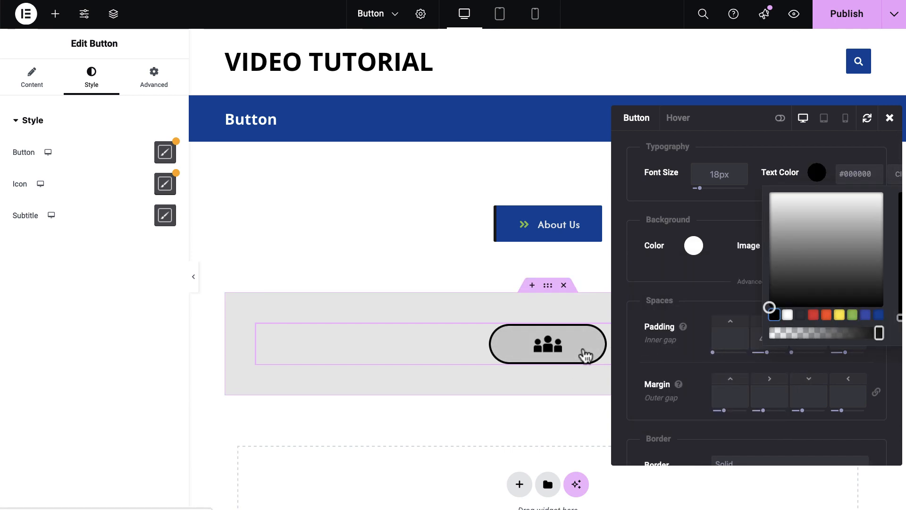
Step: Set the Contact Us button's border width to 2px on all sides and close its style settings
scroll(729, 395, "down", 4)
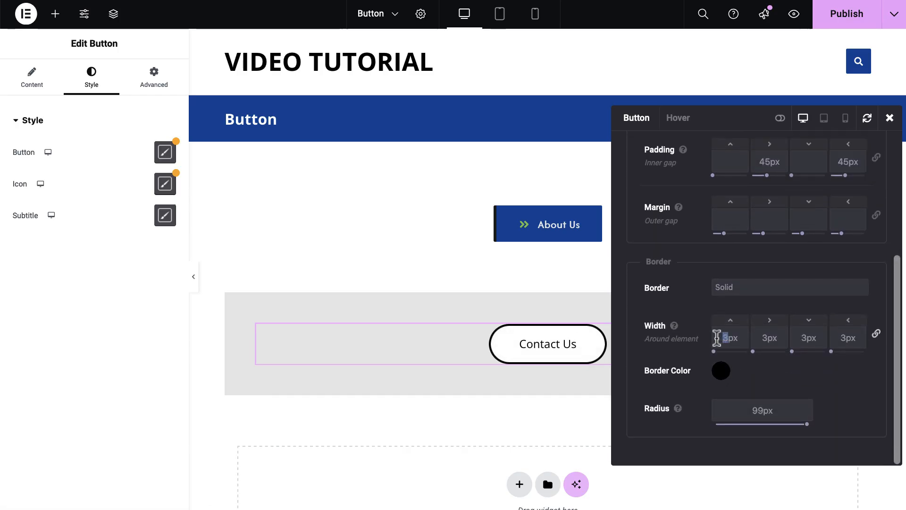
type("2")
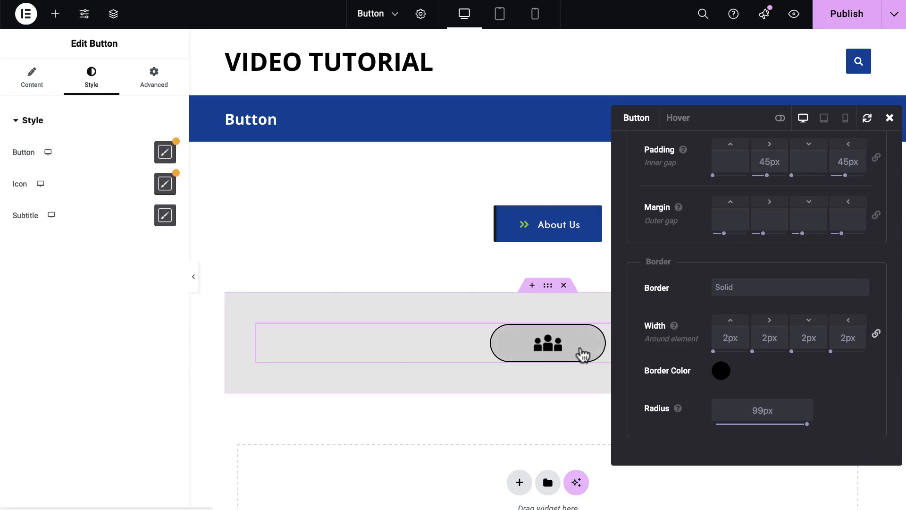
left_click(890, 119)
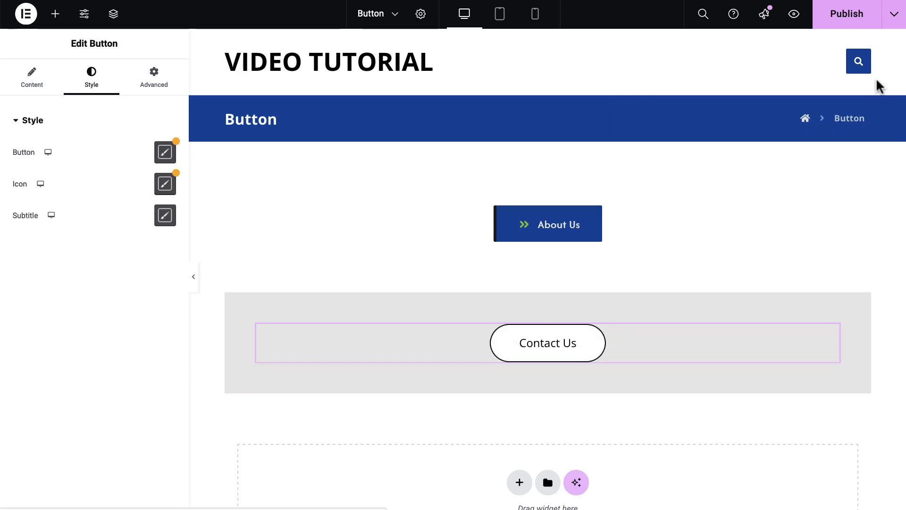